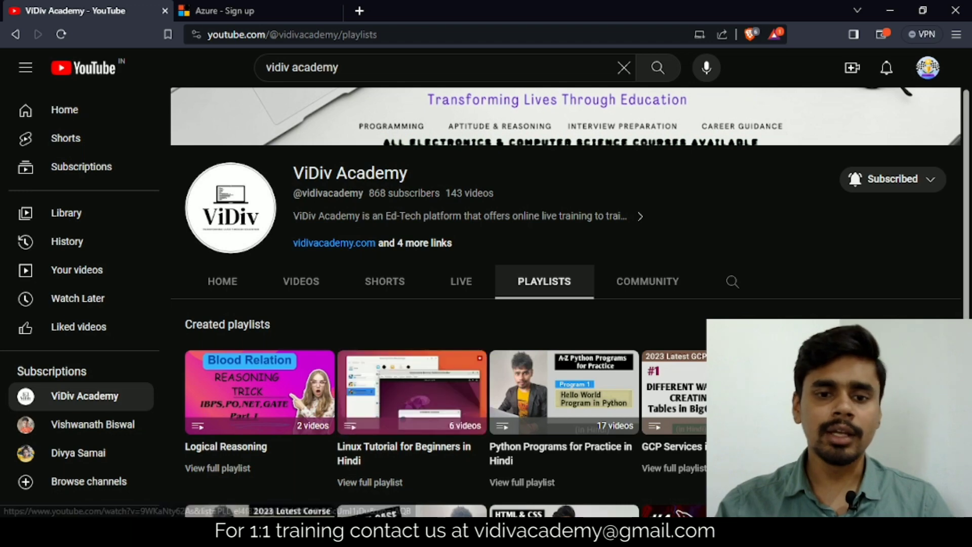
# Switch from the ViDiv Academy YouTube page to the Chrome window with a blank new tab
pyautogui.moveTo(364, 531)
pyautogui.click(316, 493)
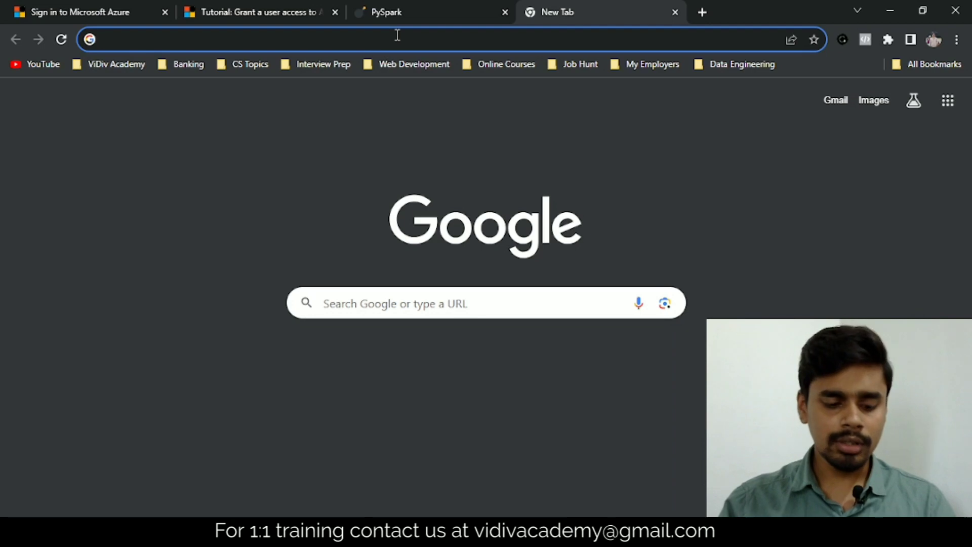
# Go to the Azure portal via the 'azu' suggestion and choose the administrator account
pyautogui.write('azure')
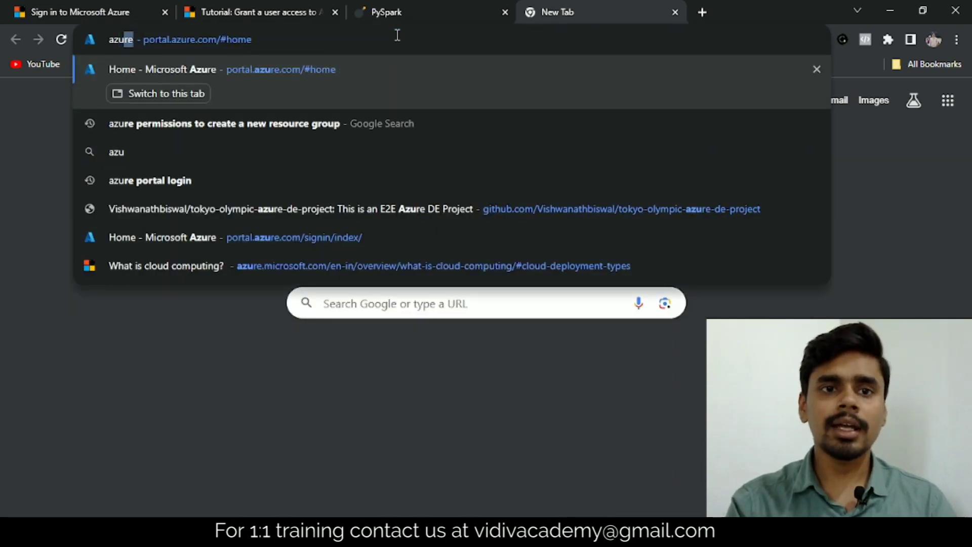
pyautogui.press('Return')
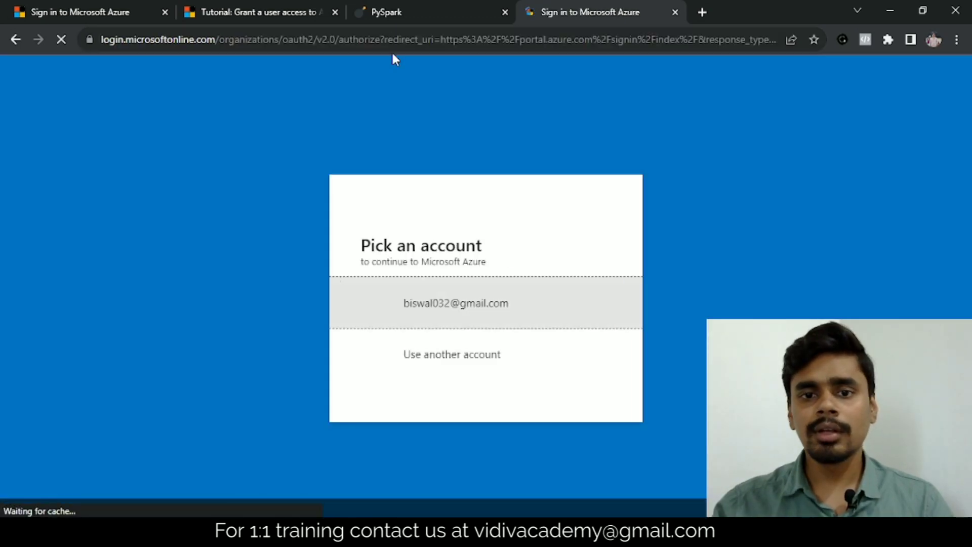
pyautogui.click(452, 303)
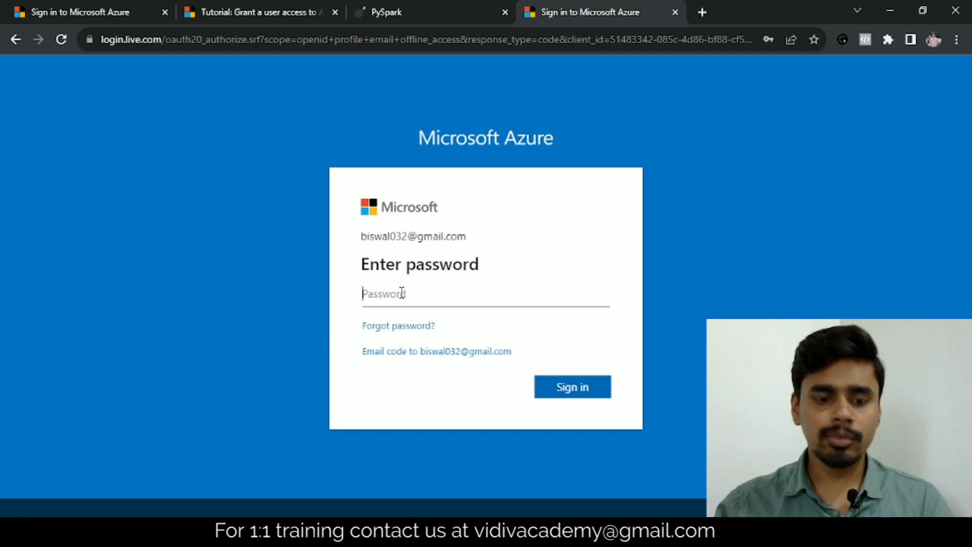
# Enter the administrator account's password, retrying after the incorrect-password errors
pyautogui.write('***')
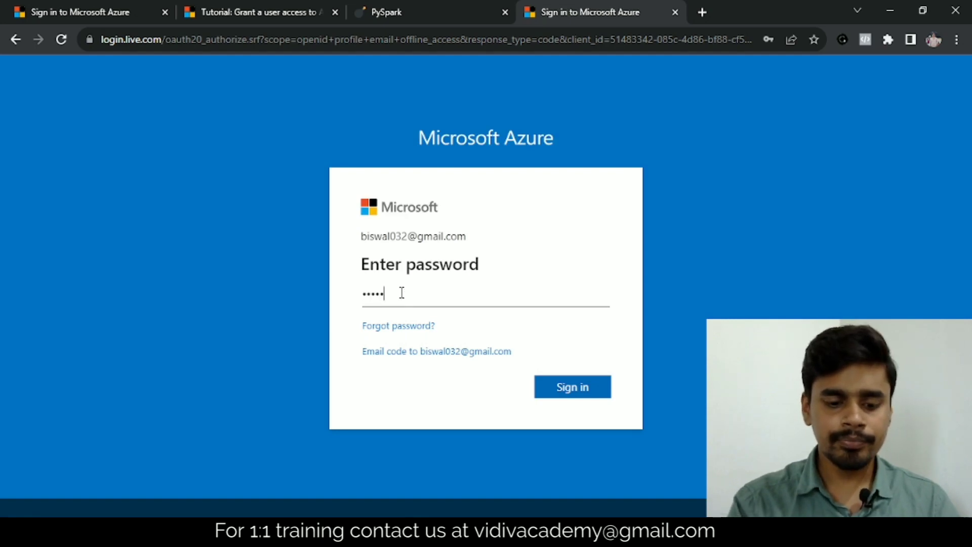
pyautogui.write('******')
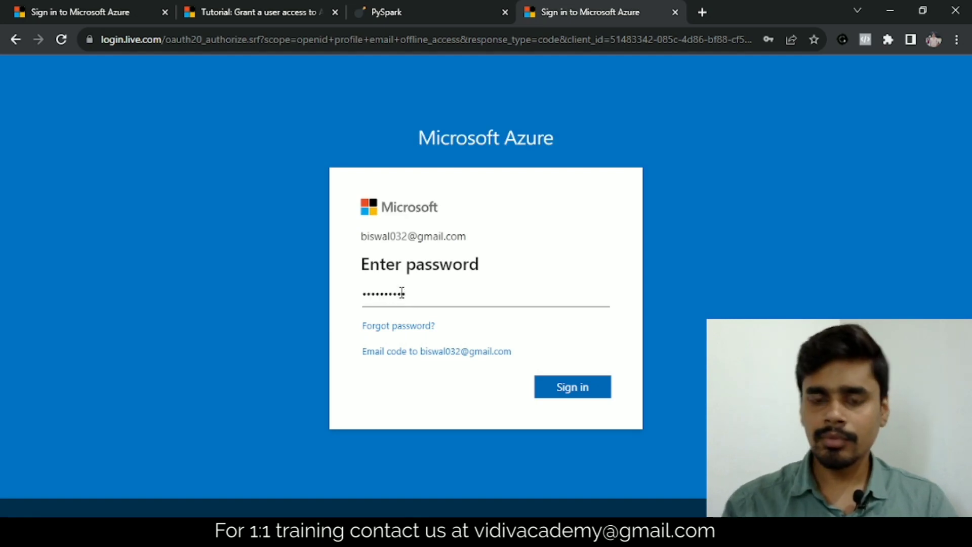
pyautogui.press('Return')
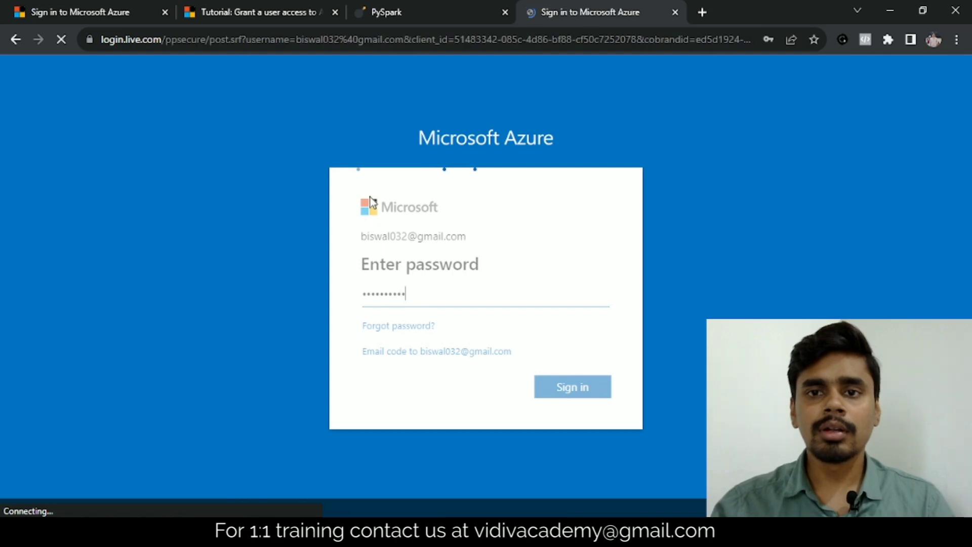
pyautogui.write('***')
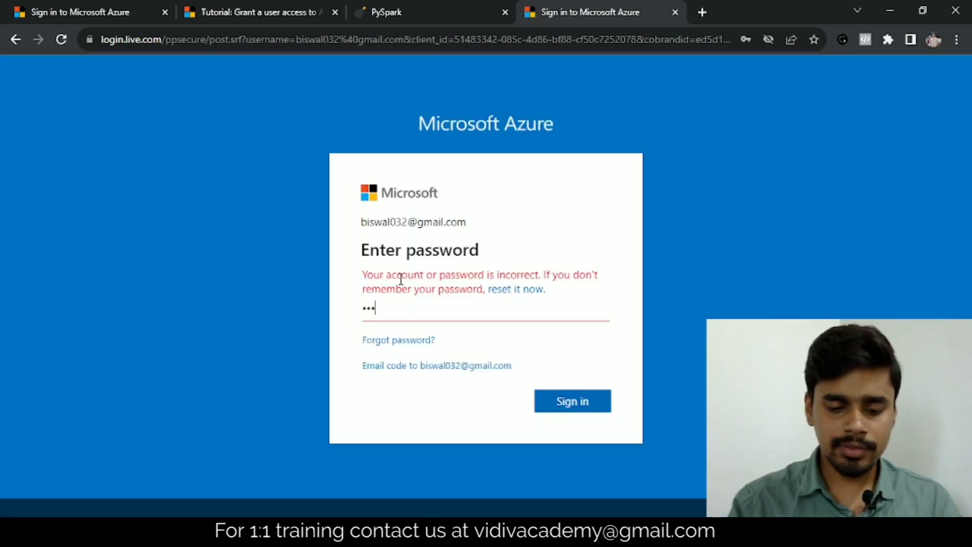
pyautogui.write('*******')
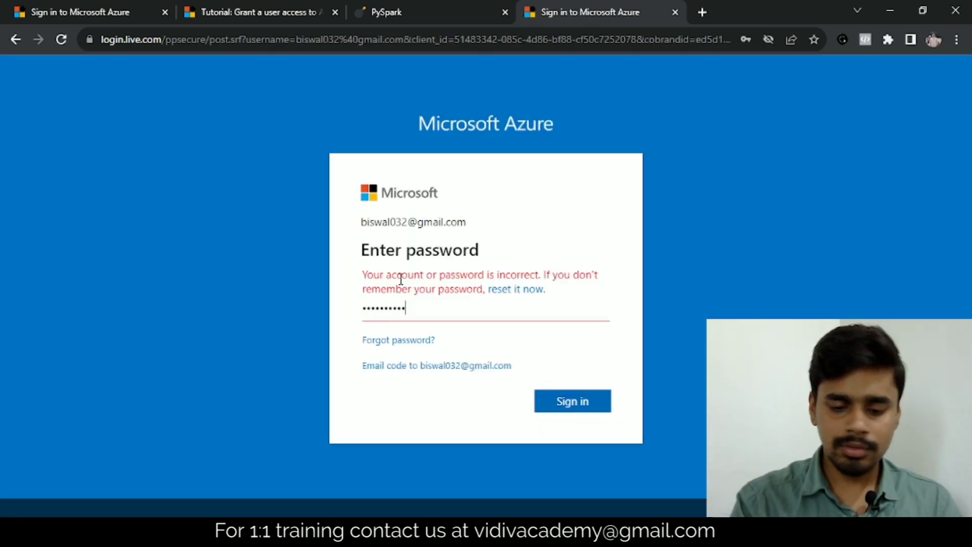
pyautogui.press('Return')
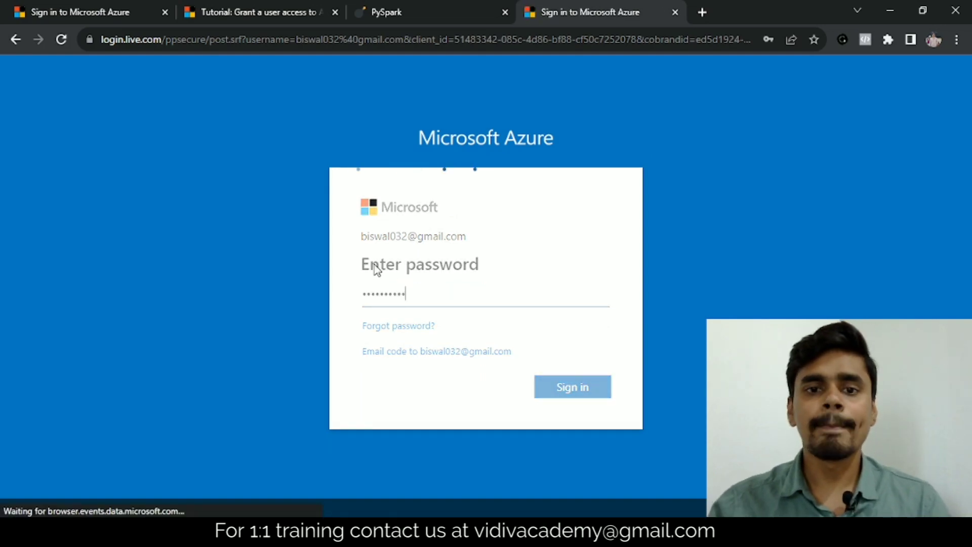
pyautogui.write('****')
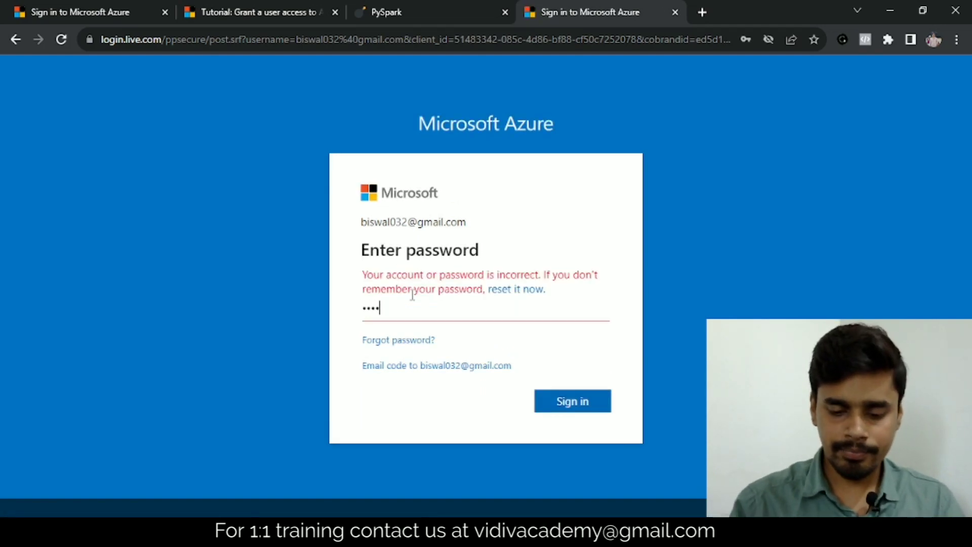
pyautogui.write('*******')
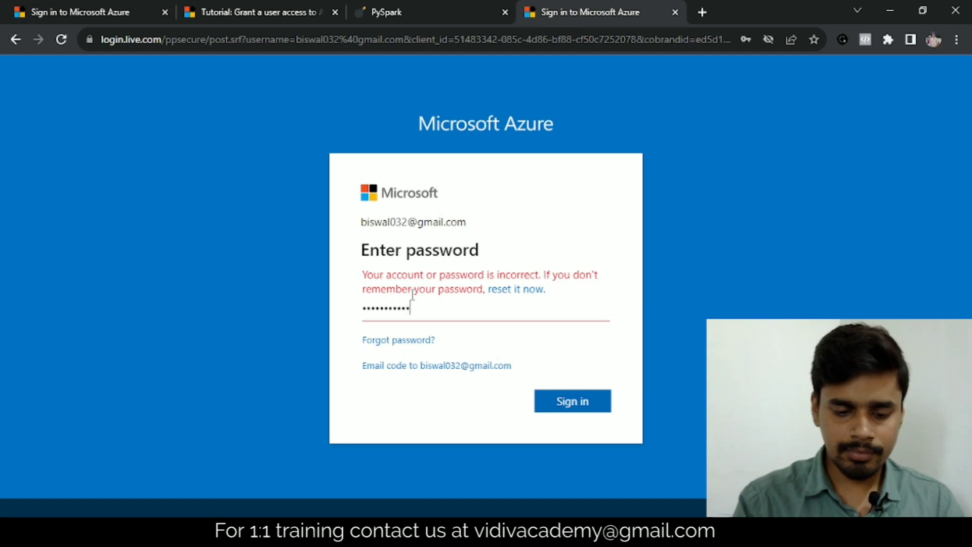
pyautogui.write('****')
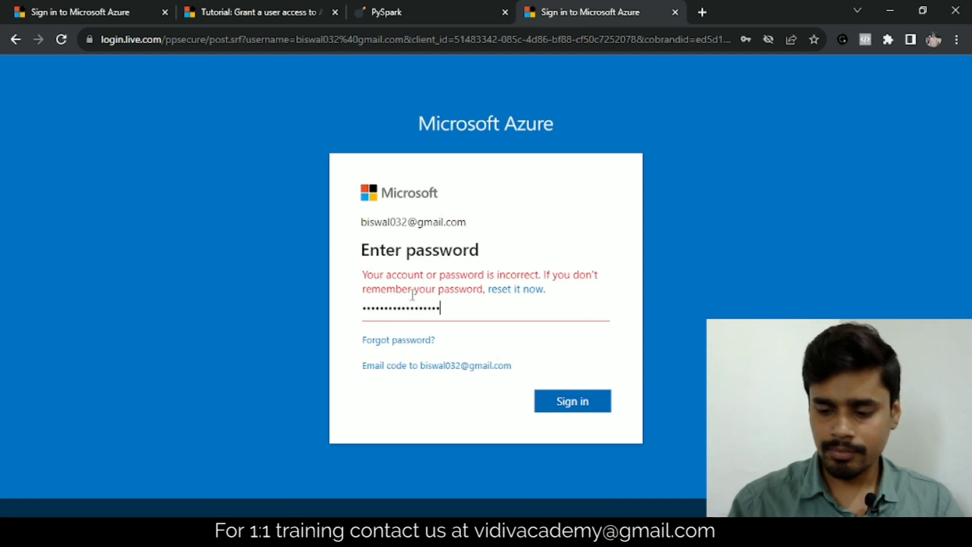
pyautogui.press('Return')
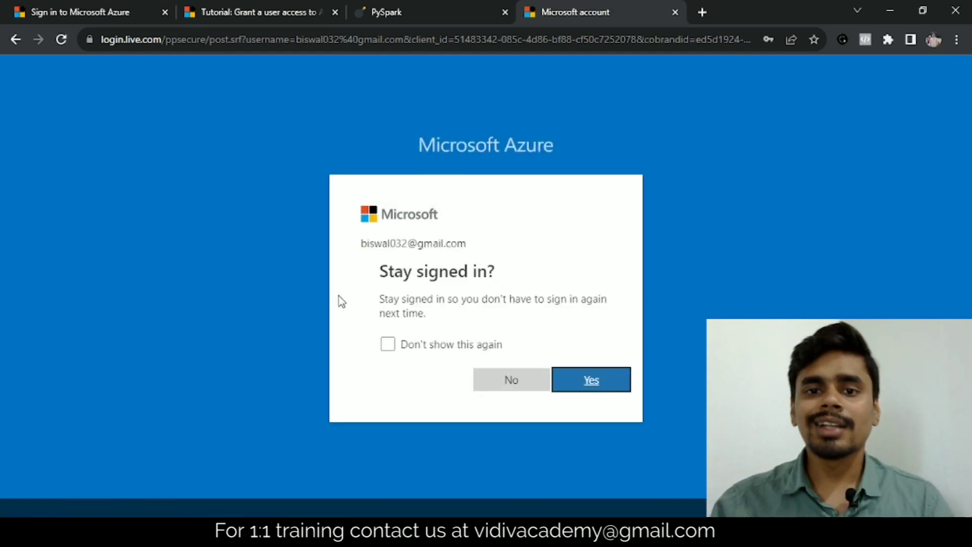
# Tick 'Don't show this again' and choose Yes to stay signed in
pyautogui.click(388, 344)
pyautogui.click(557, 380)
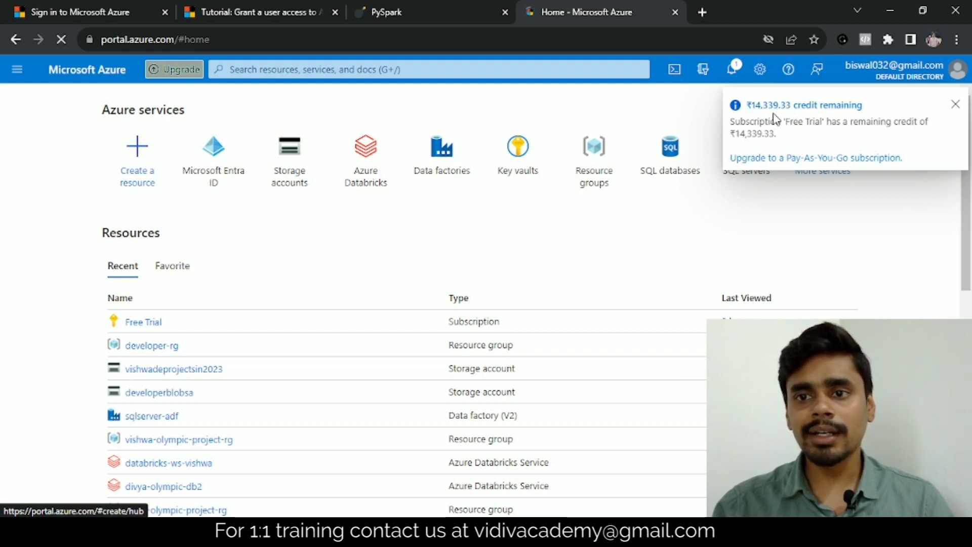
# Close the Free Trial credit-remaining notification in the top-right corner
pyautogui.click(956, 108)
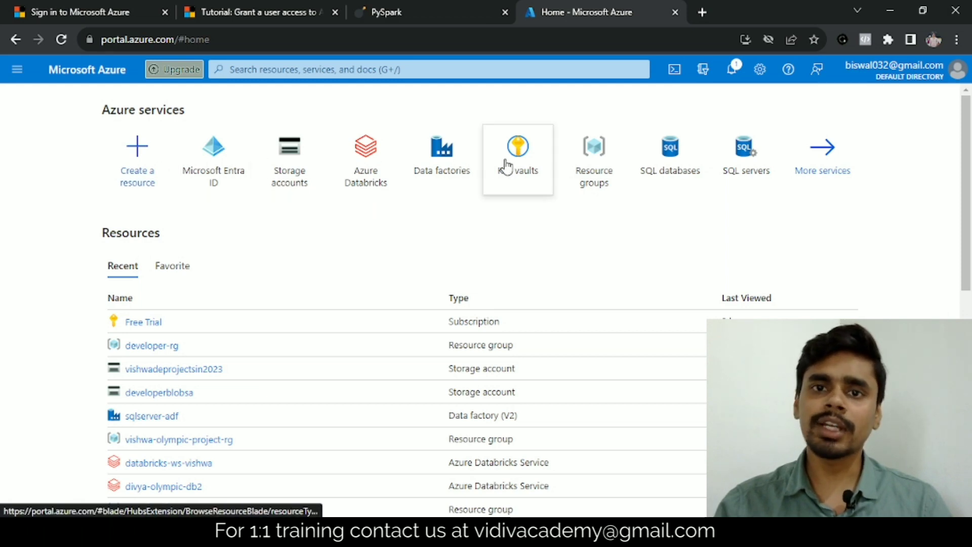
# Open the Storage accounts page from the Azure services tiles
pyautogui.moveTo(514, 152)
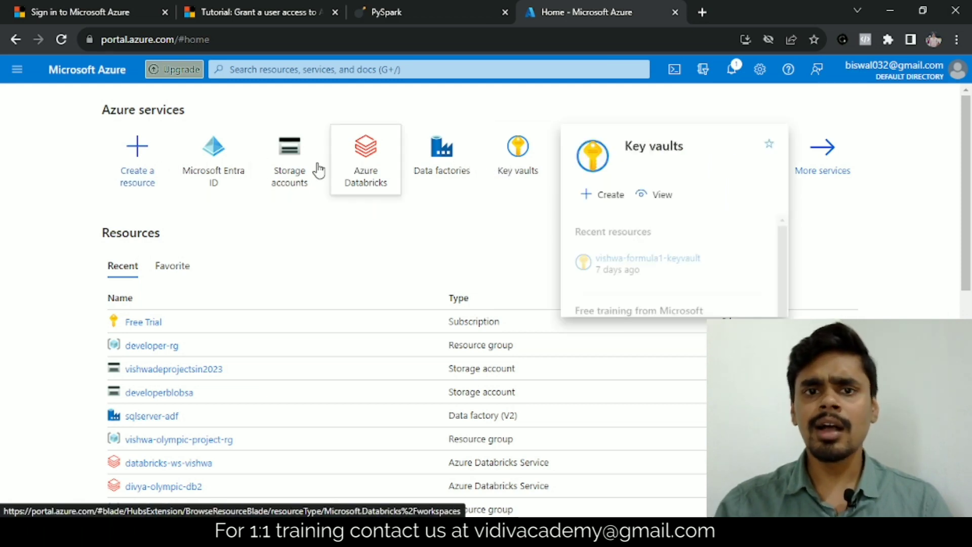
pyautogui.moveTo(445, 160)
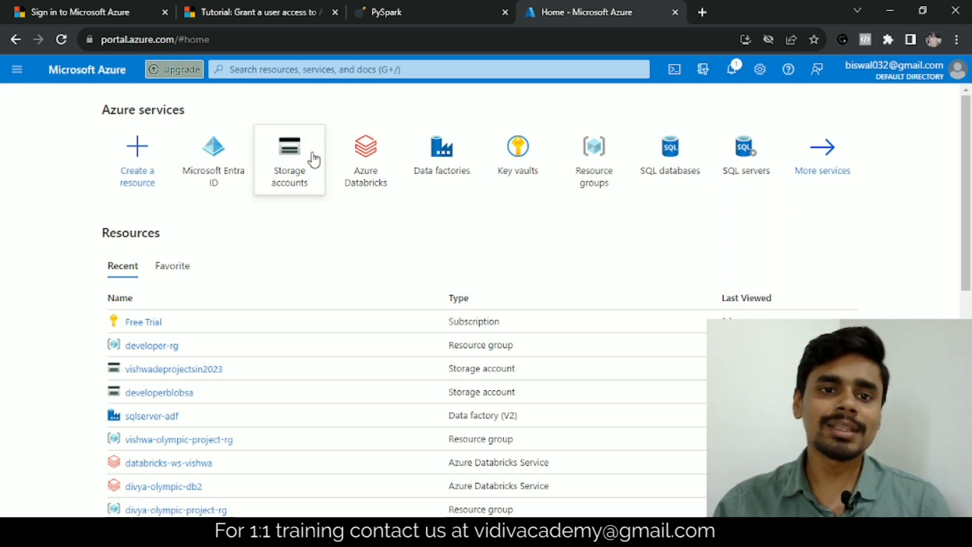
pyautogui.click(251, 148)
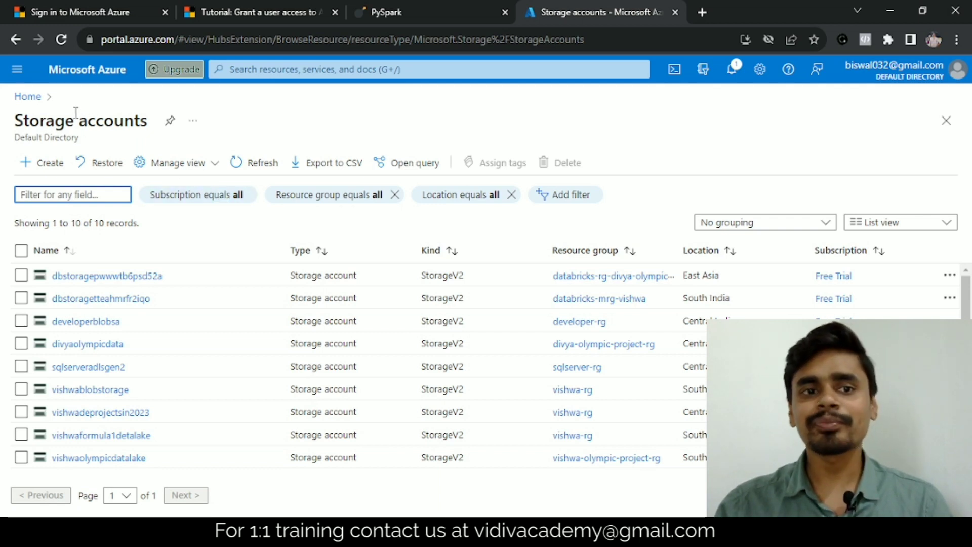
# Return from the Storage accounts list to the portal home via the Home breadcrumb
pyautogui.click(25, 96)
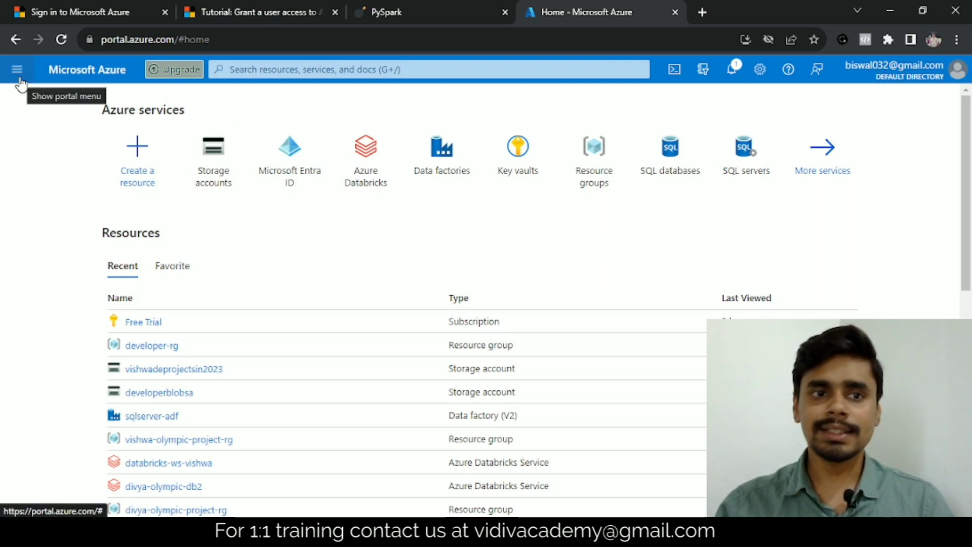
# Open the Default Directory overview from the Microsoft Entra ID tile on the home page
pyautogui.click(19, 77)
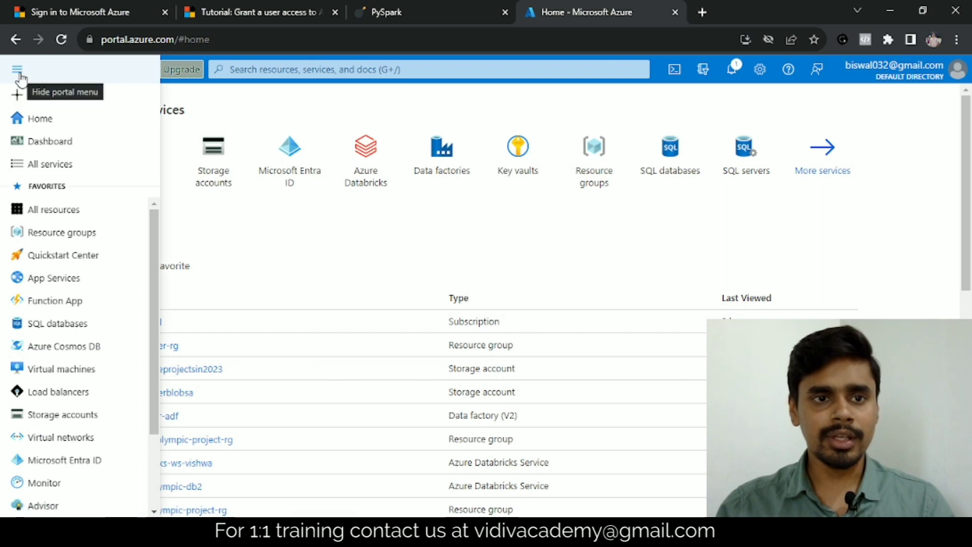
pyautogui.click(295, 117)
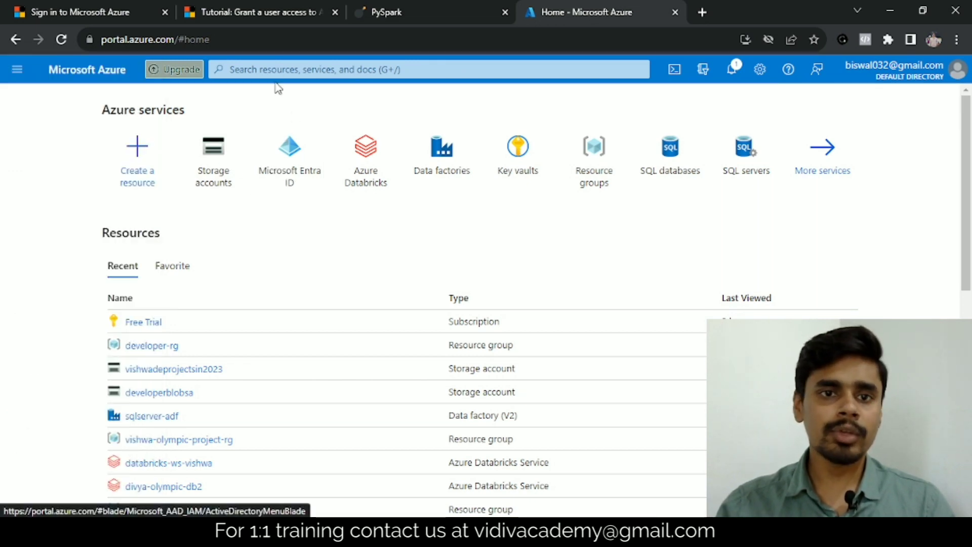
pyautogui.click(262, 66)
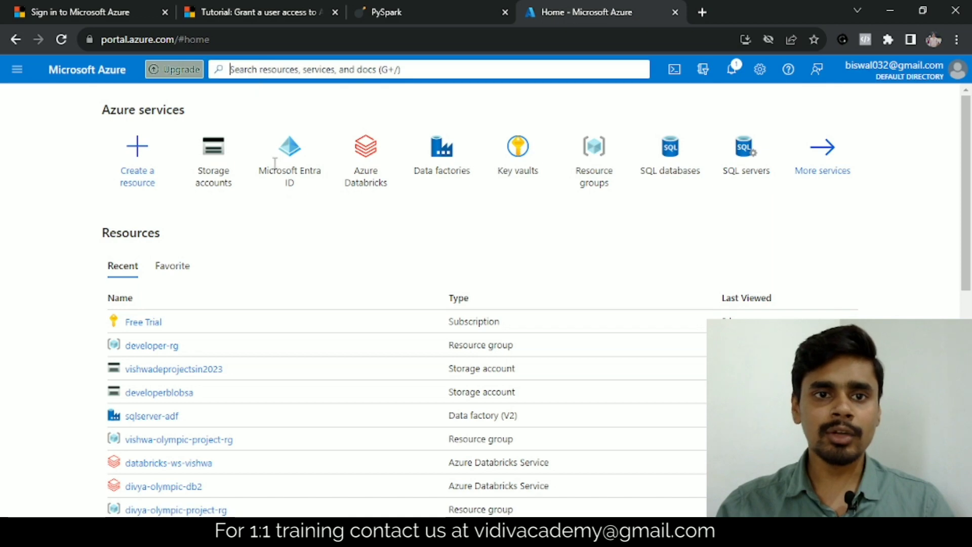
pyautogui.click(9, 149)
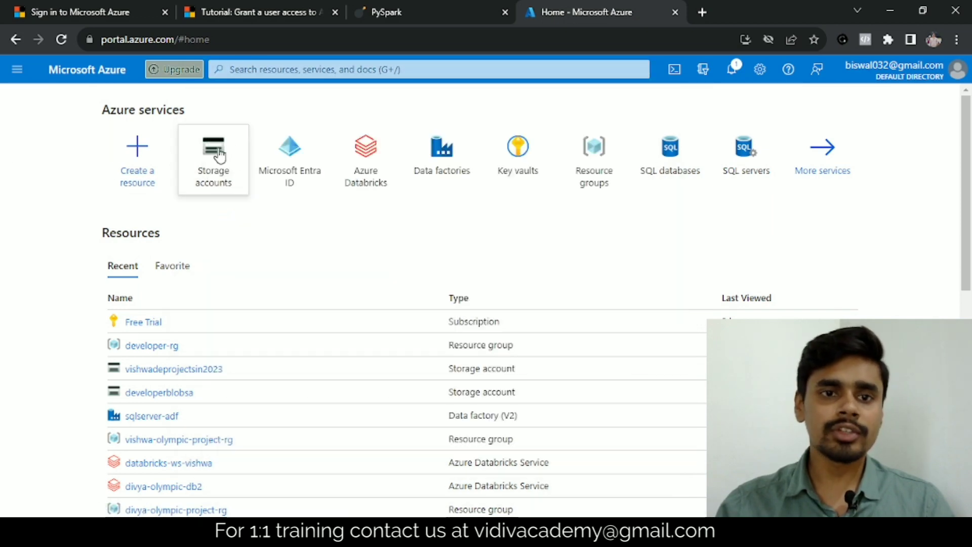
pyautogui.click(282, 155)
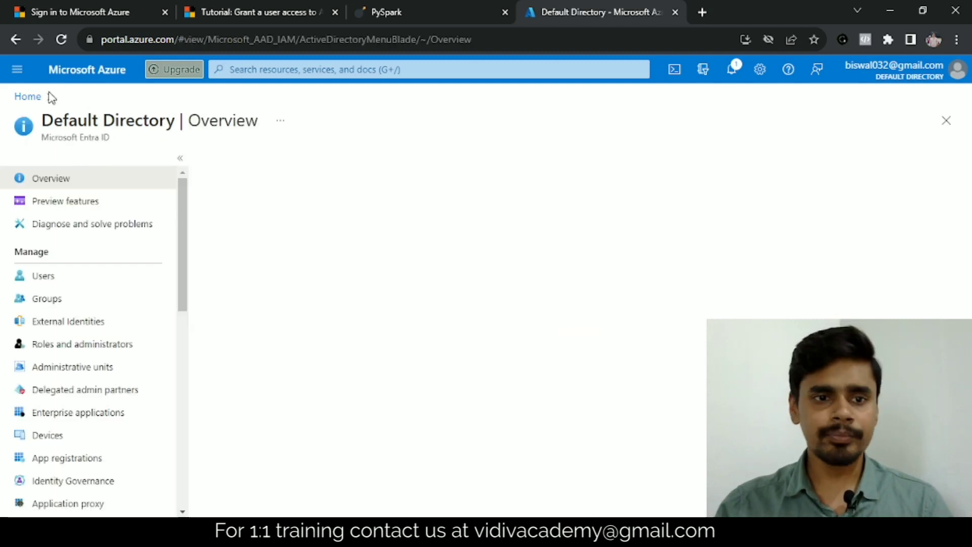
# Open the directory's Users list and select the Developer user's principal name
pyautogui.click(55, 283)
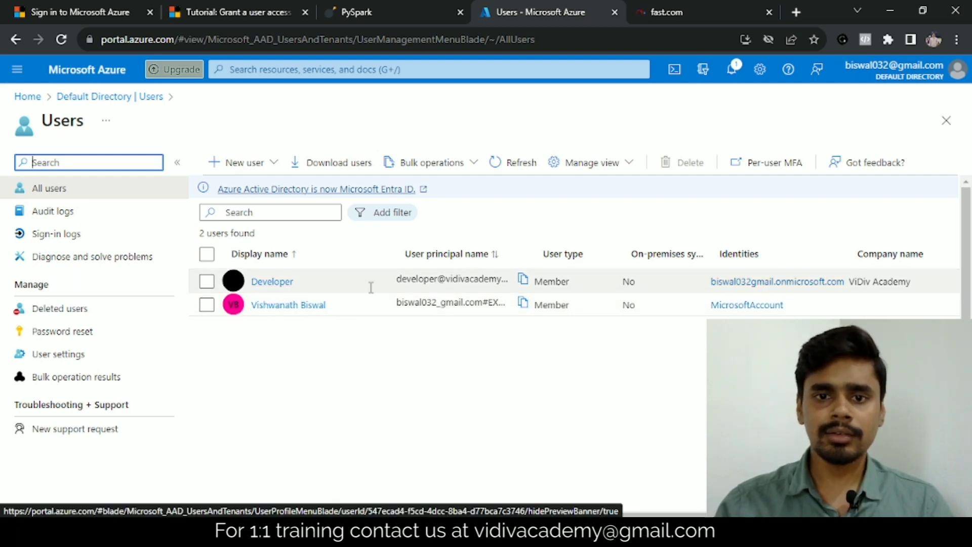
pyautogui.moveTo(402, 279); pyautogui.dragTo(505, 283)
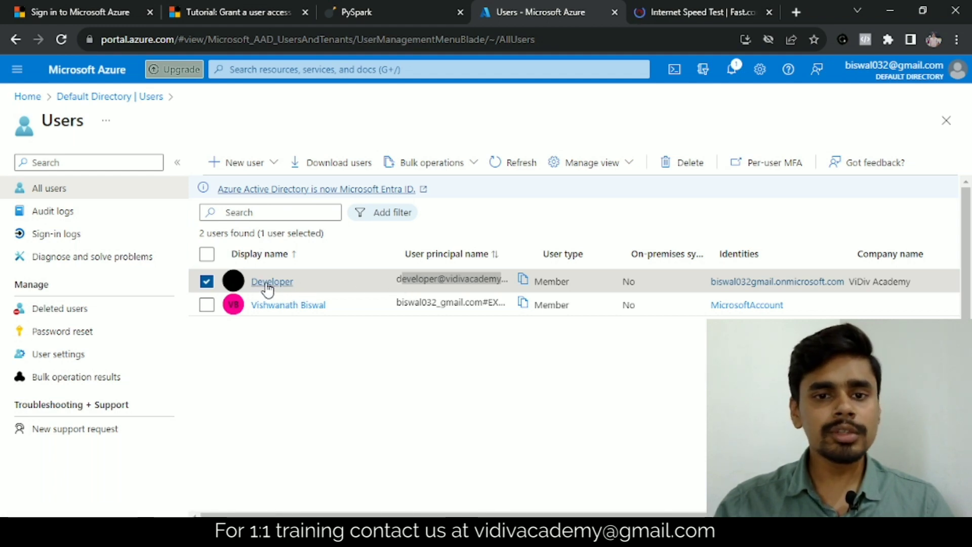
pyautogui.click(279, 285)
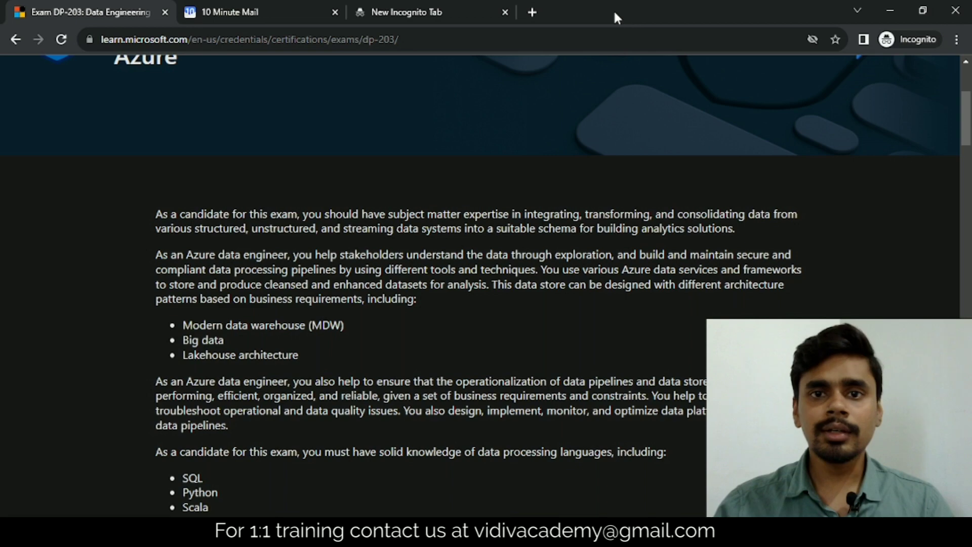
# In the incognito window, load the Azure portal home from the 'azu' suggestion
pyautogui.click(452, 11)
pyautogui.write('a')
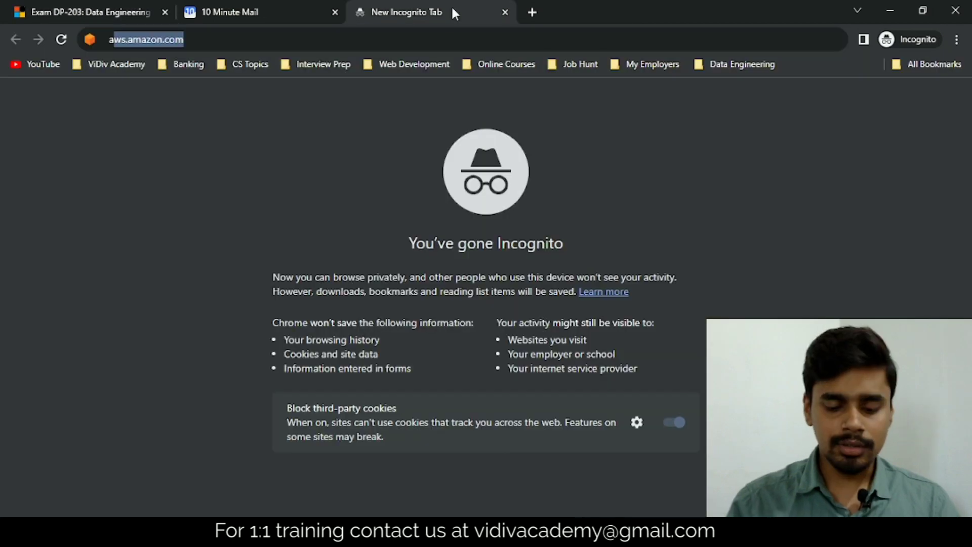
pyautogui.write('zu')
pyautogui.press('Up')
pyautogui.press('Up')
pyautogui.press('Up')
pyautogui.press('Up')
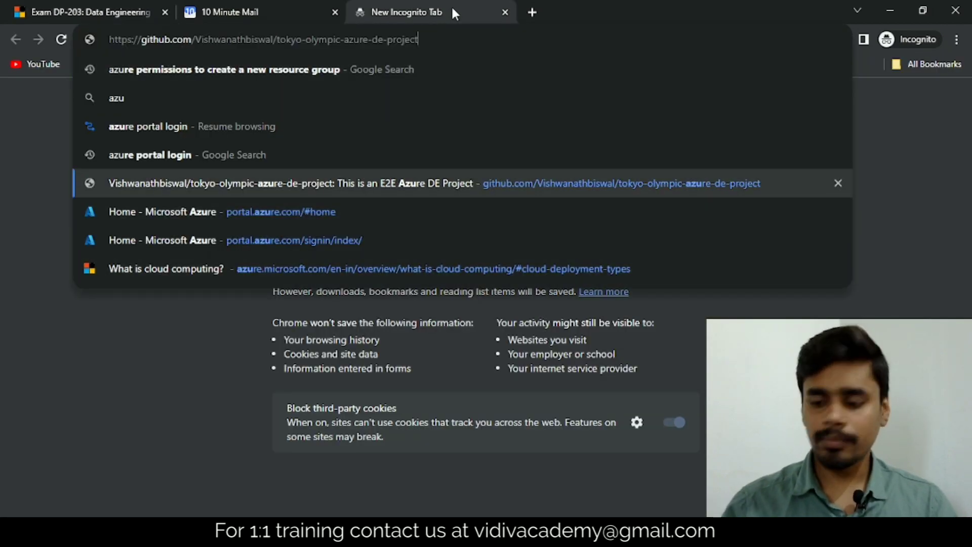
pyautogui.press('Down')
pyautogui.press('Return')
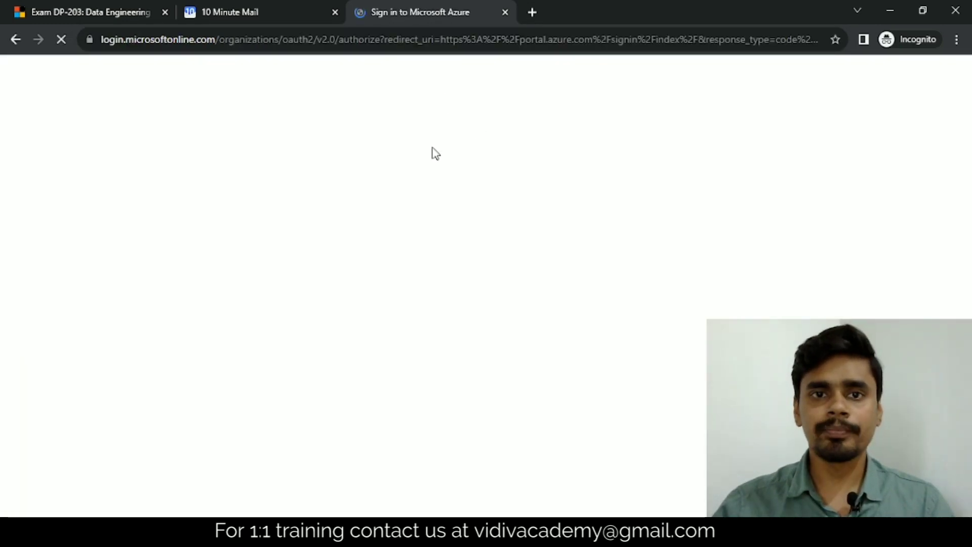
pyautogui.hotkey('alt', 'Tab')
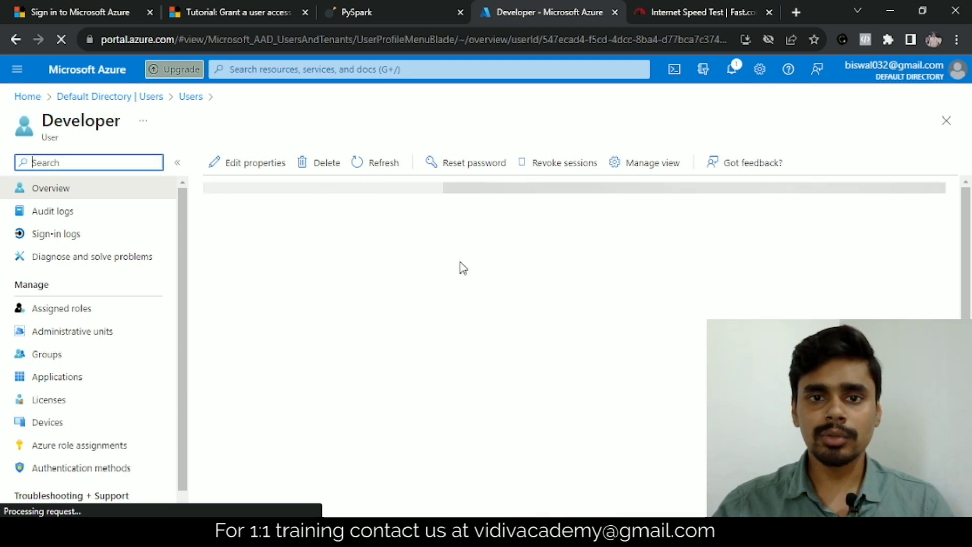
pyautogui.hotkey('alt', 'Tab')
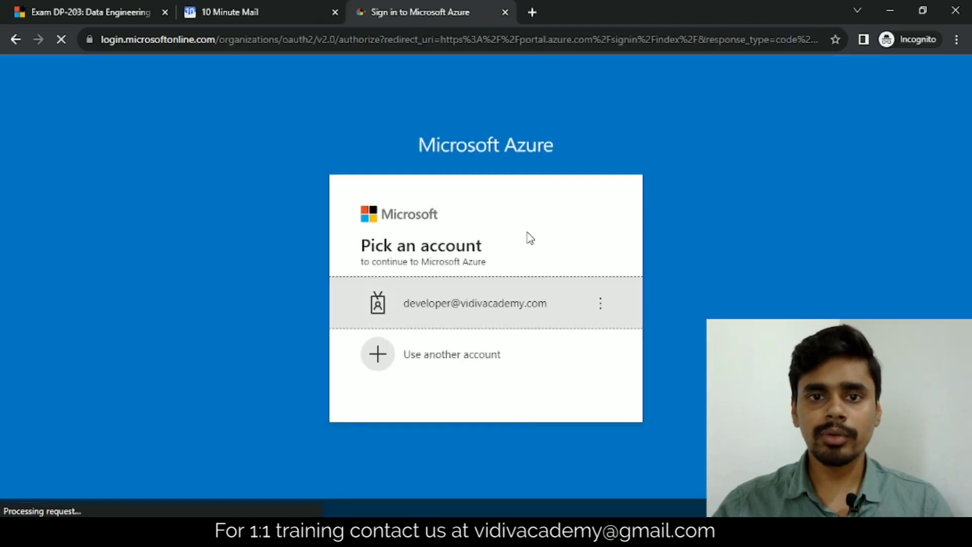
# Sign in as the developer account with its password and stay signed in permanently
pyautogui.click(428, 309)
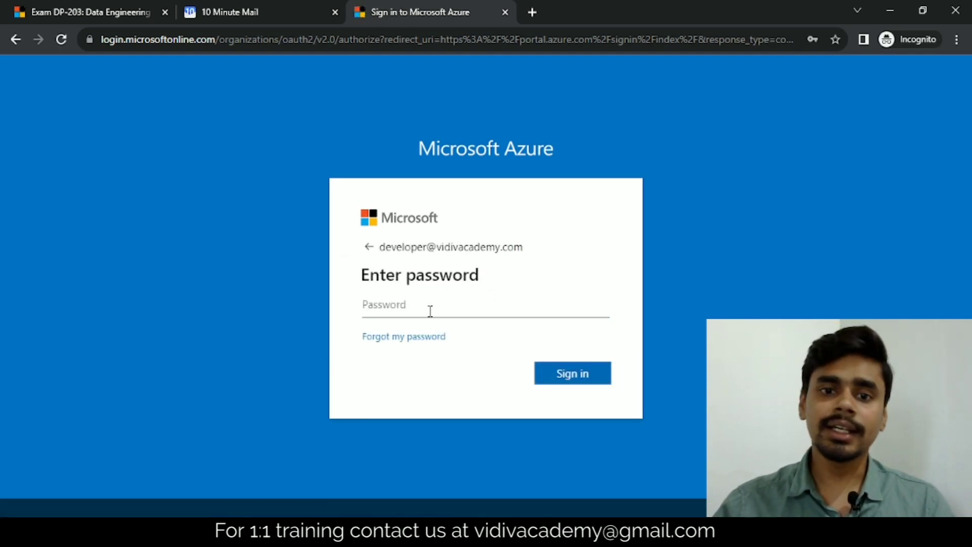
pyautogui.write('•••')
pyautogui.press('Return')
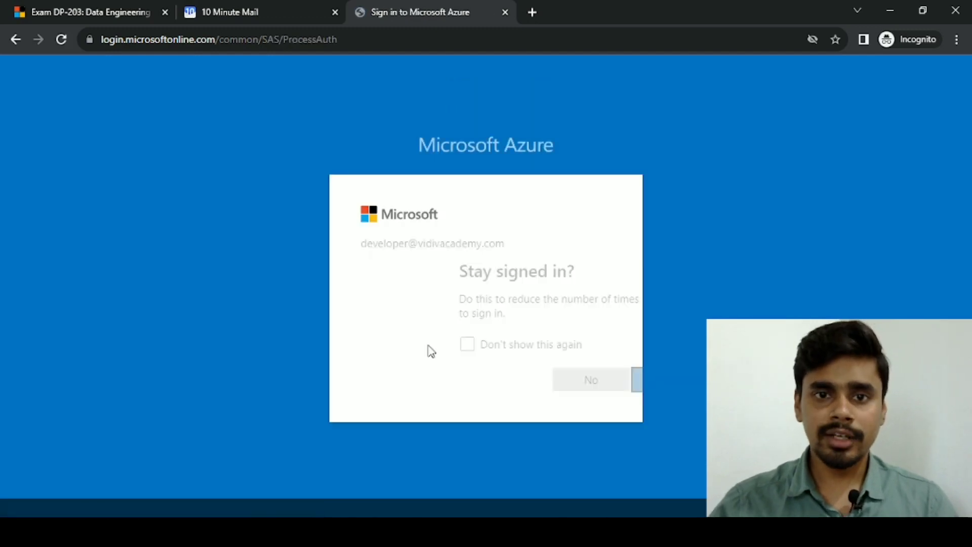
pyautogui.click(429, 350)
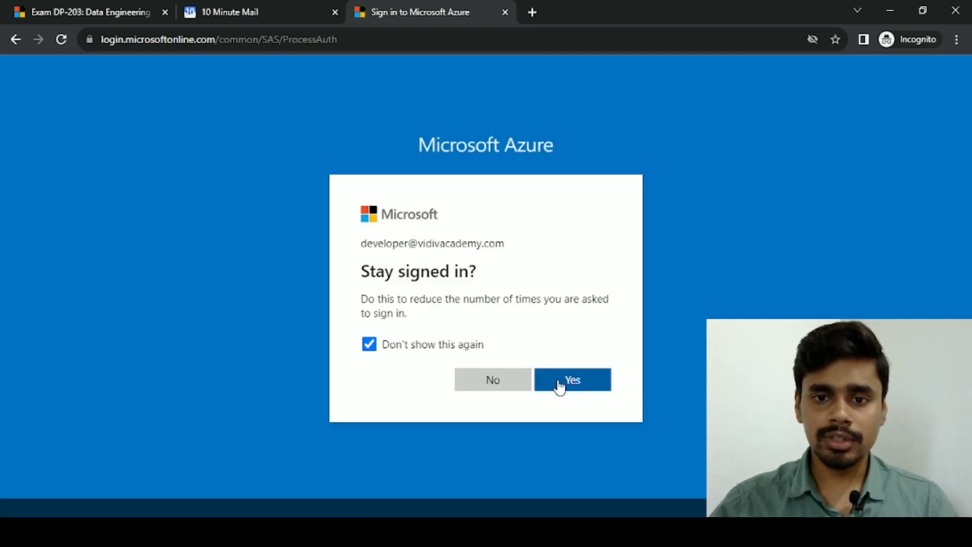
pyautogui.click(567, 387)
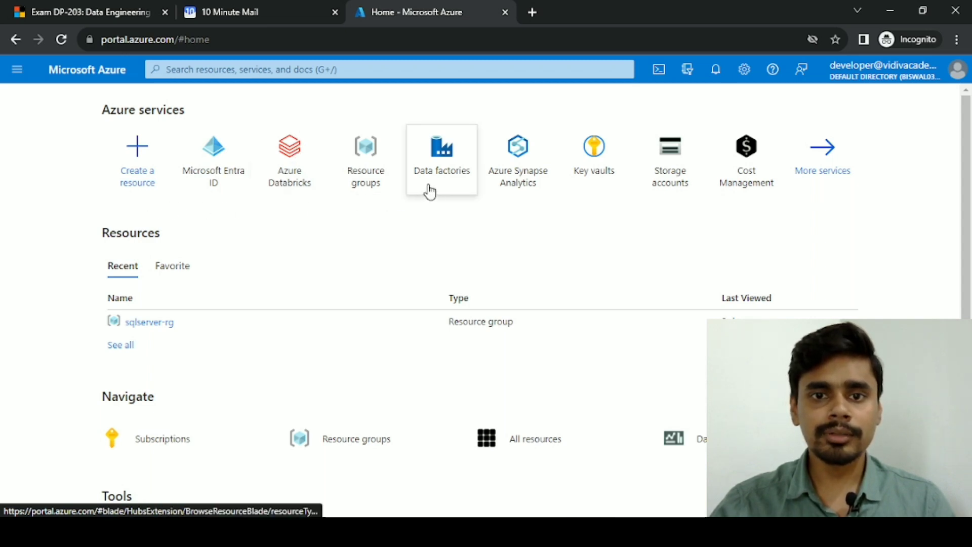
# Start a new resource group under the Free Trial subscription from Resource groups
pyautogui.click(359, 187)
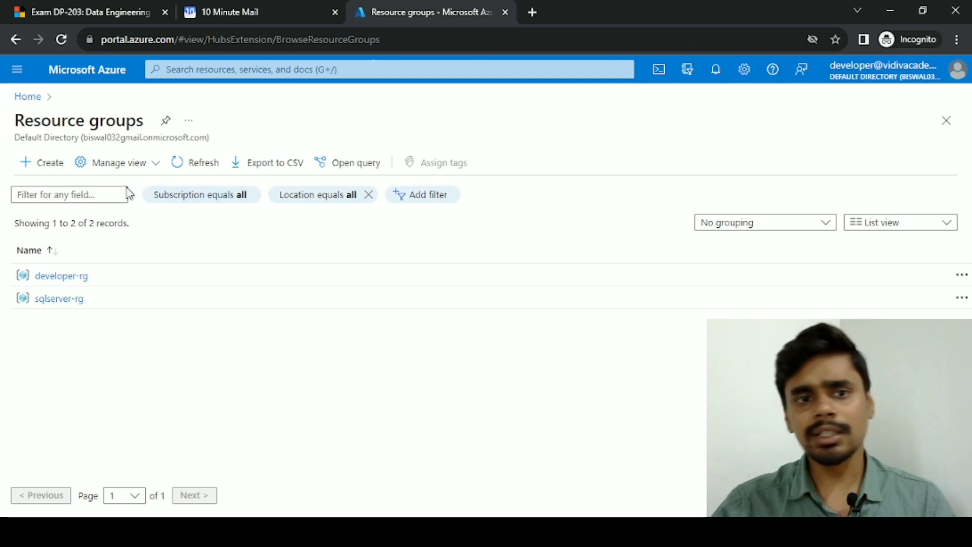
pyautogui.click(31, 165)
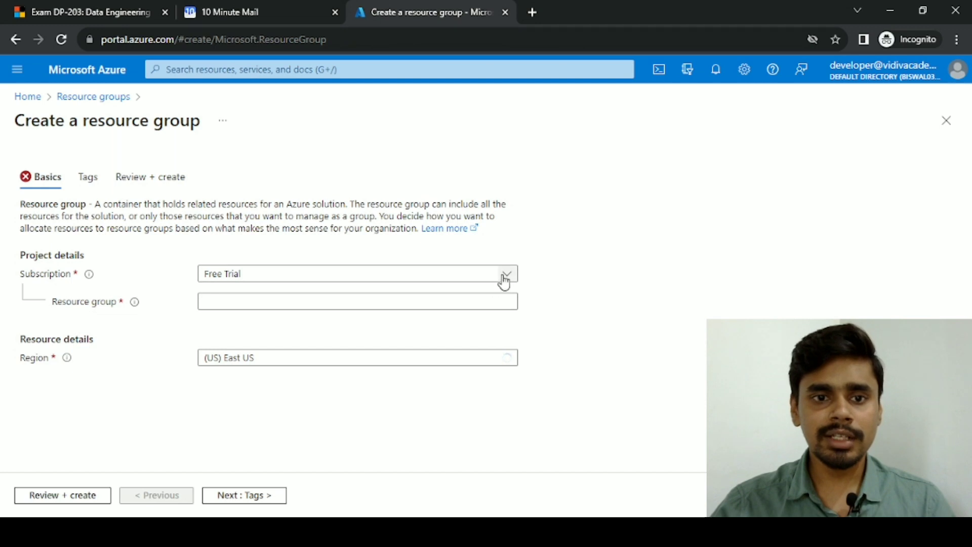
pyautogui.click(503, 275)
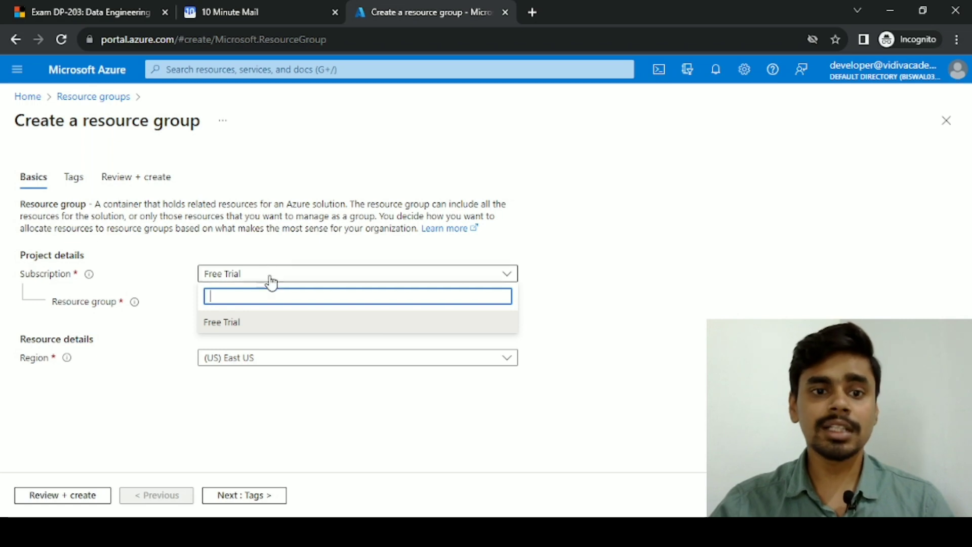
pyautogui.click(275, 244)
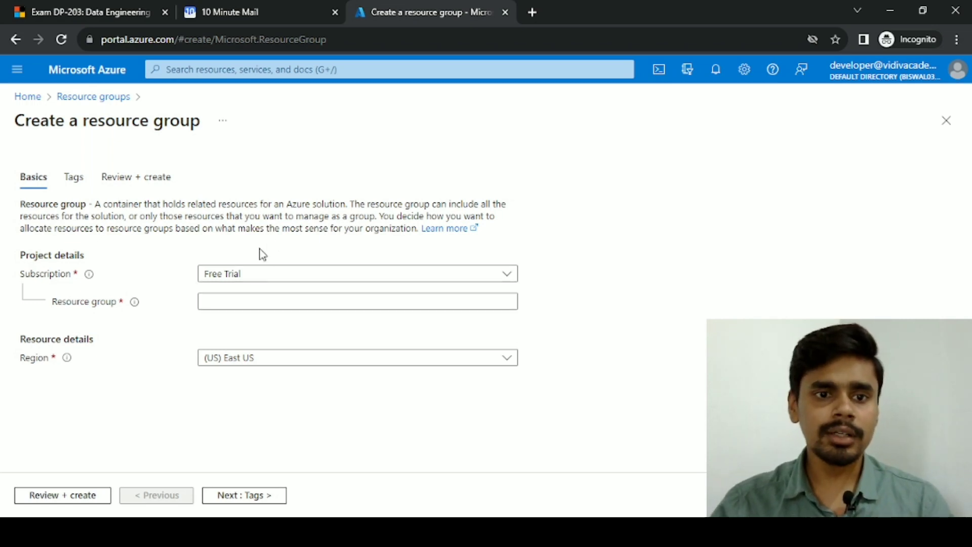
pyautogui.click(224, 298)
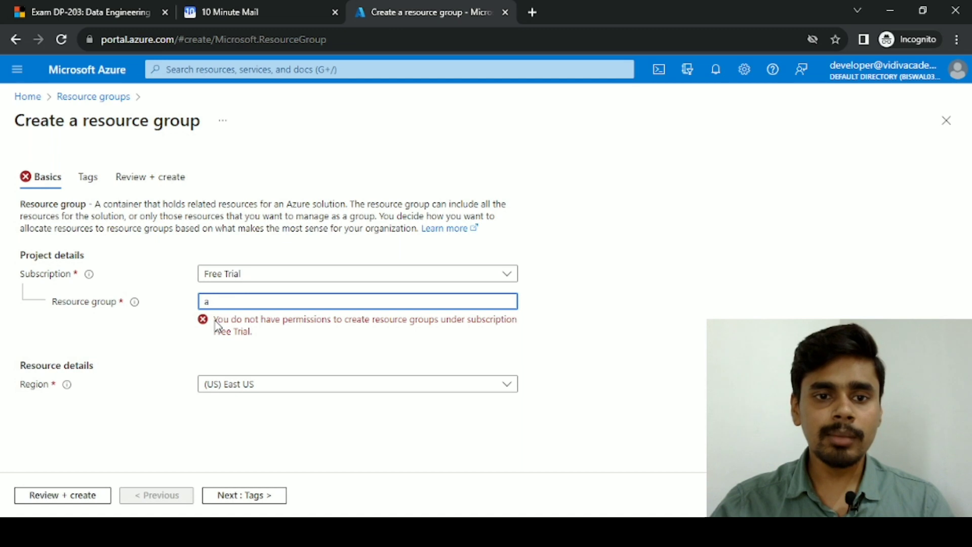
# Review the missing-permission error for resource group 'a', then go back Home
pyautogui.moveTo(216, 326); pyautogui.dragTo(273, 335)
pyautogui.moveTo(341, 333); pyautogui.dragTo(501, 334)
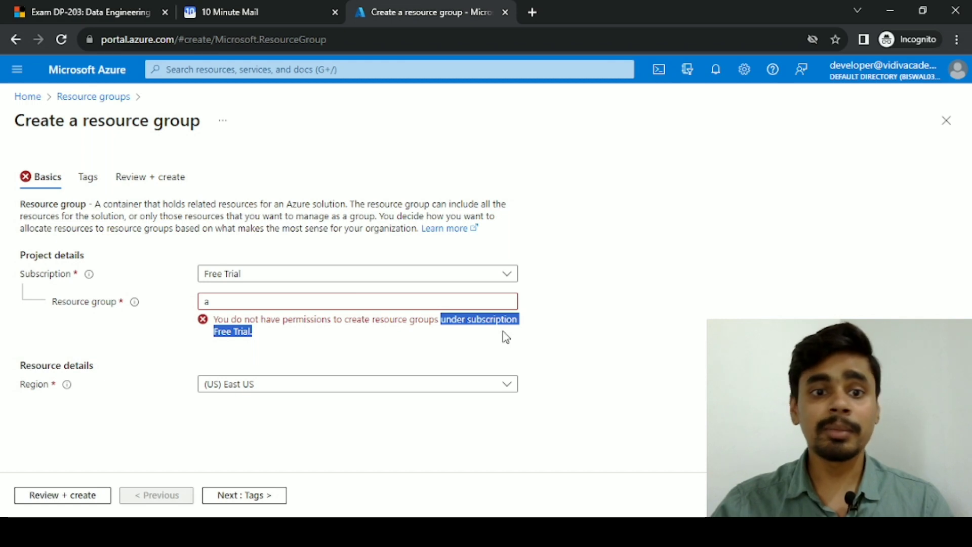
pyautogui.click(207, 301)
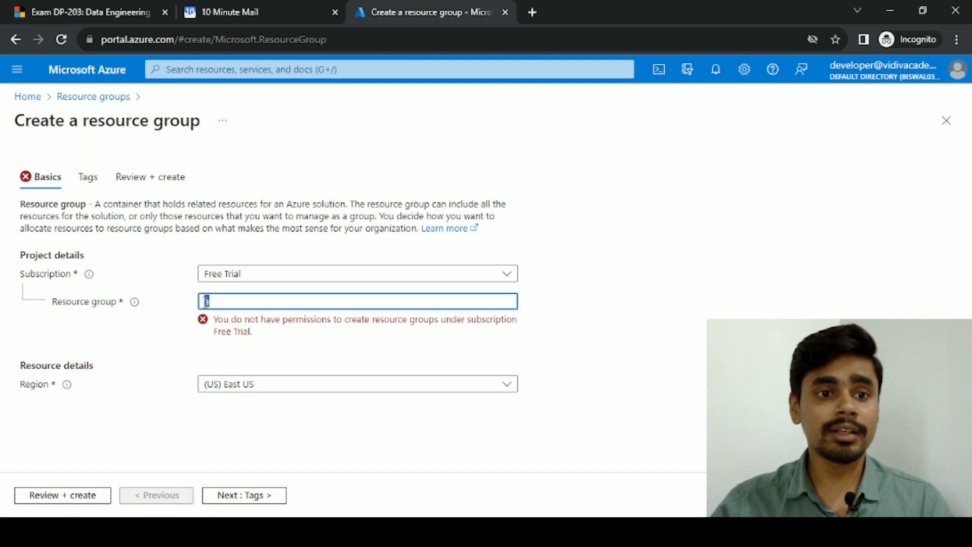
pyautogui.click(26, 96)
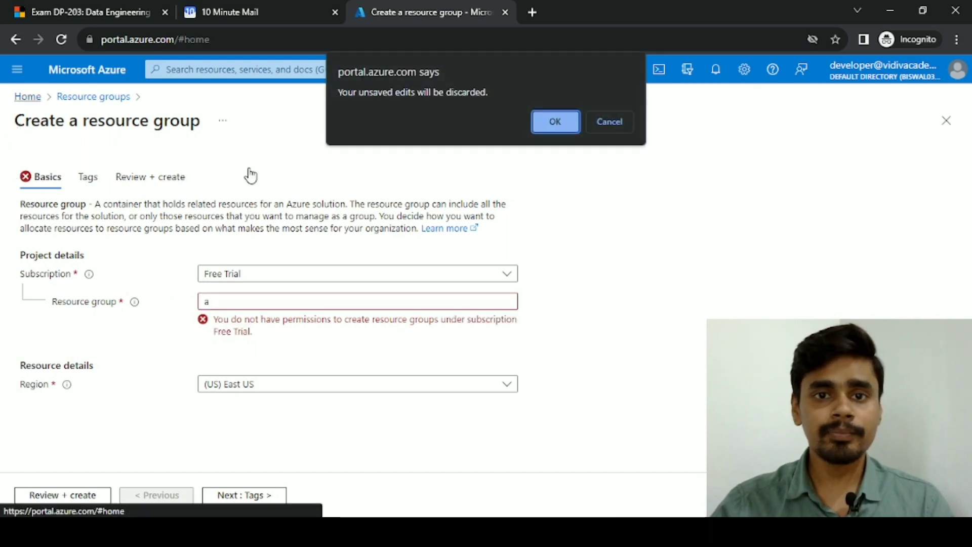
# Discard the unsaved resource group and start a new data factory from Data factories
pyautogui.click(555, 124)
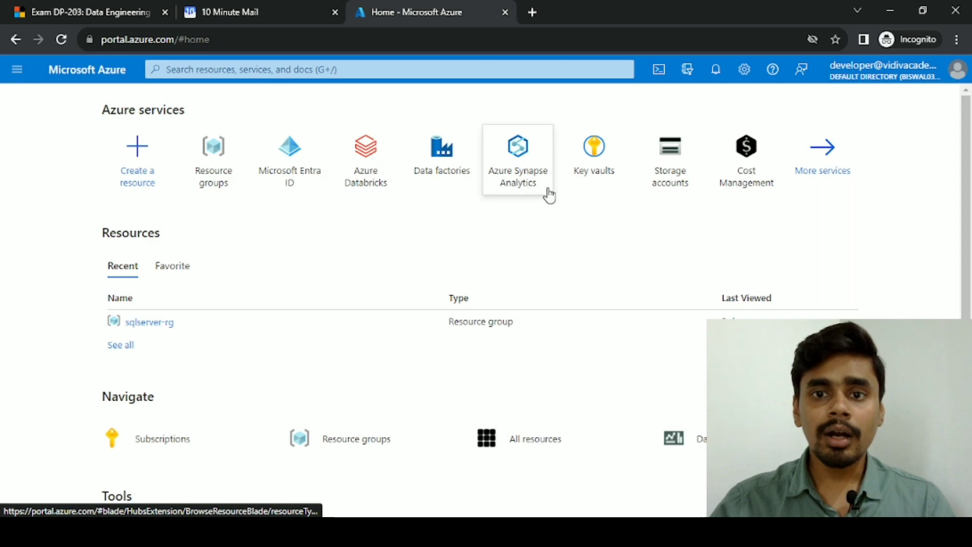
pyautogui.moveTo(432, 191)
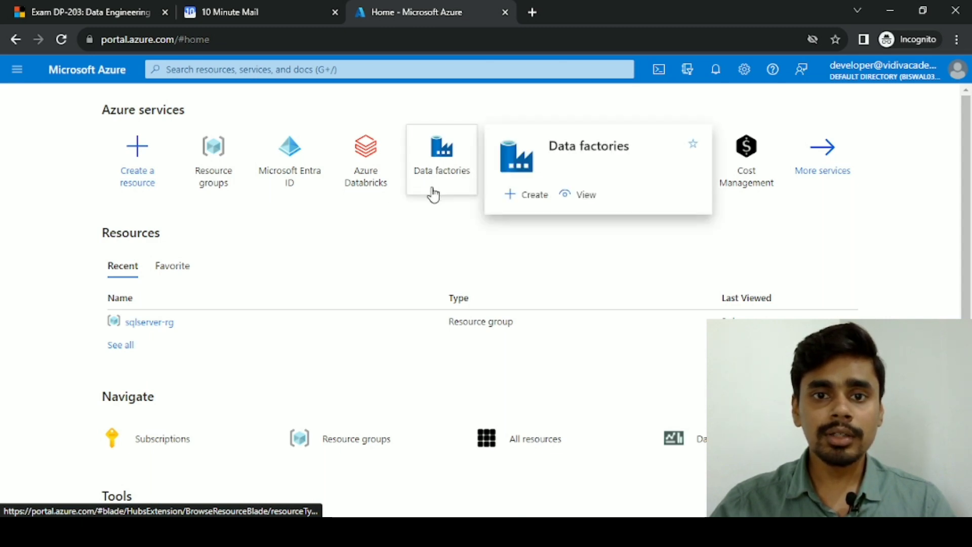
pyautogui.click(438, 158)
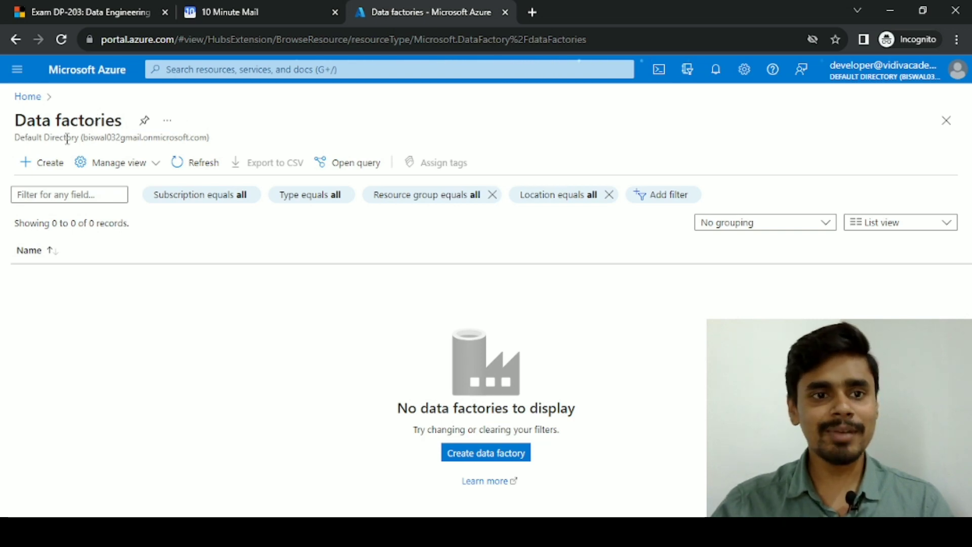
pyautogui.click(30, 163)
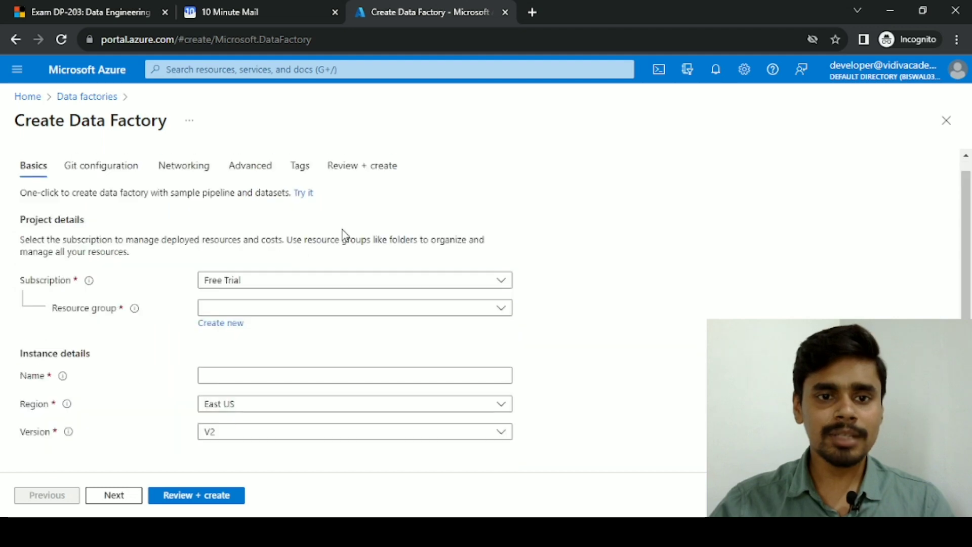
# Set up data factory 'aass' in developer-rg under Free Trial and jump to Review + create
pyautogui.click(273, 283)
pyautogui.click(274, 284)
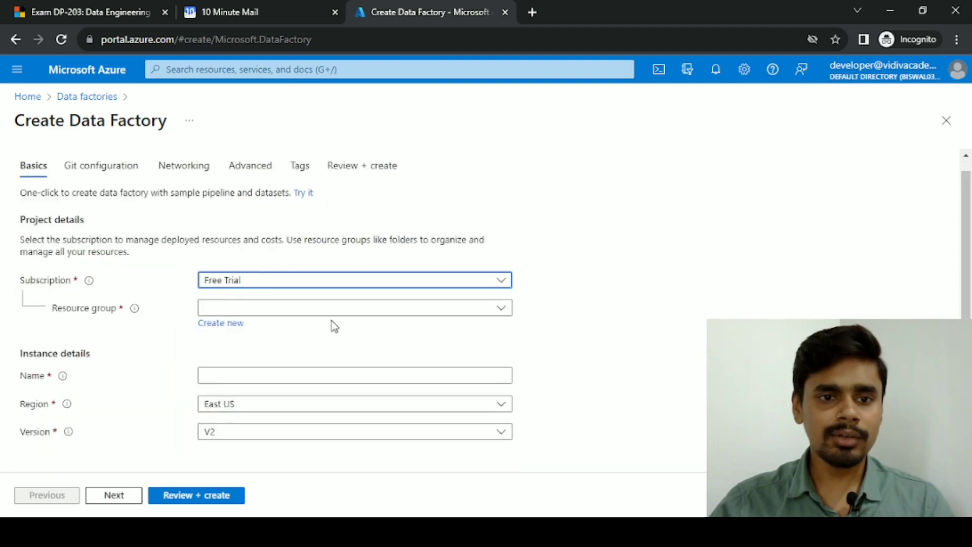
pyautogui.click(242, 310)
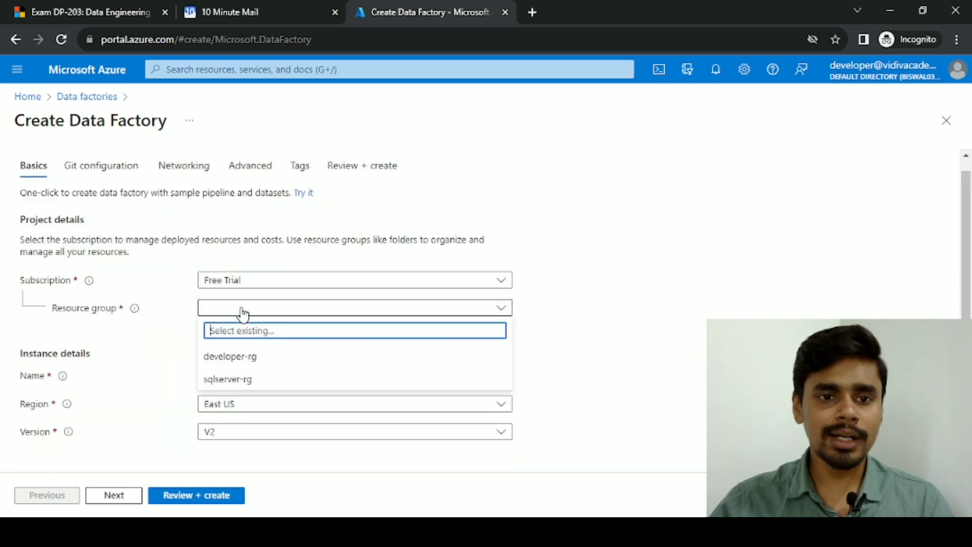
pyautogui.click(240, 360)
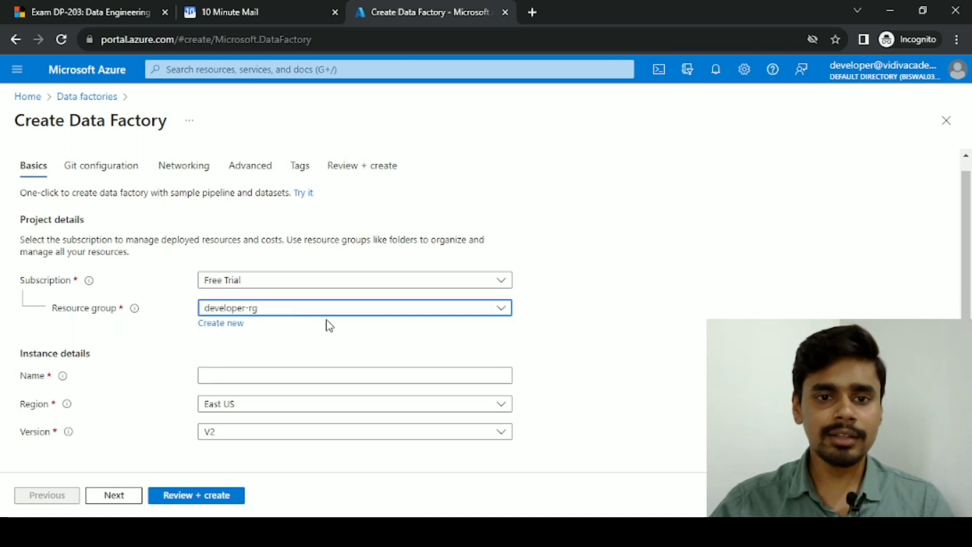
pyautogui.click(231, 377)
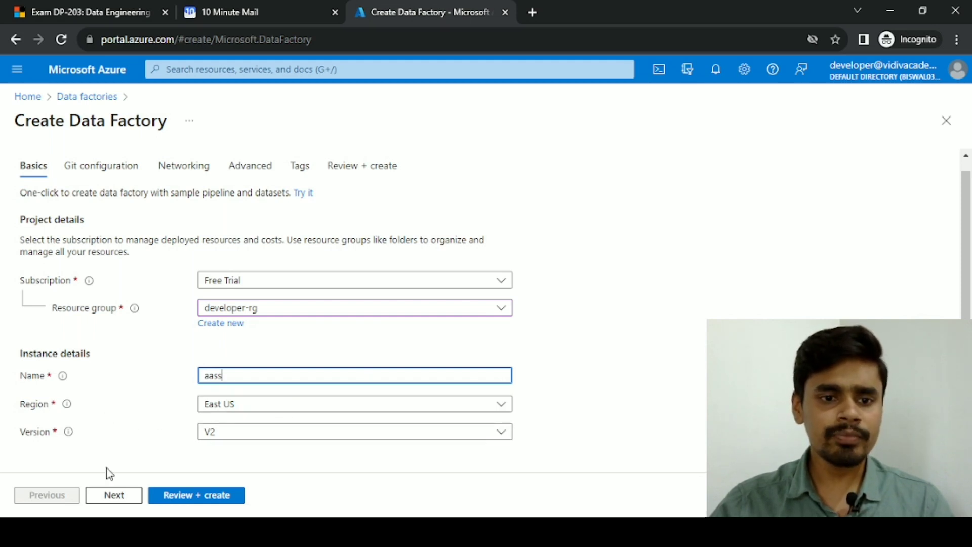
pyautogui.click(114, 495)
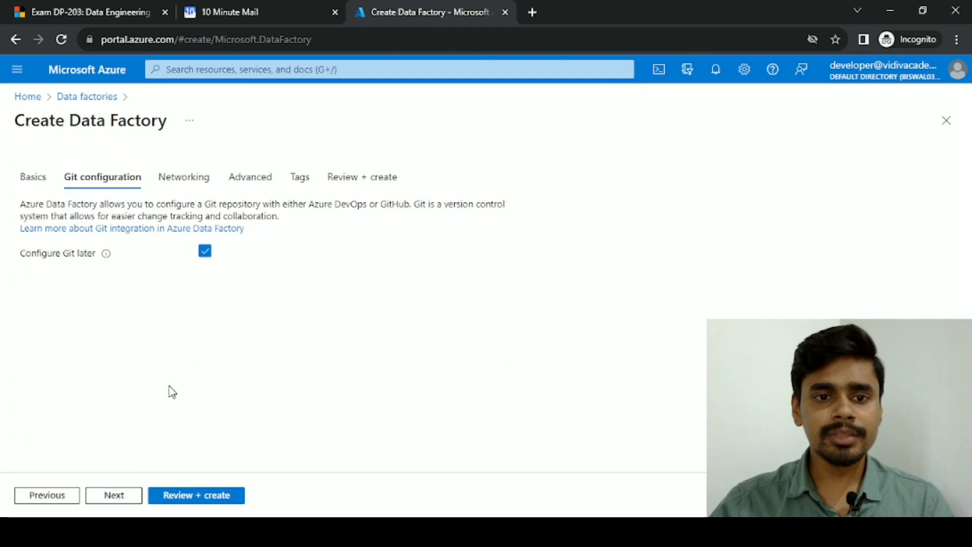
pyautogui.click(113, 495)
pyautogui.click(201, 495)
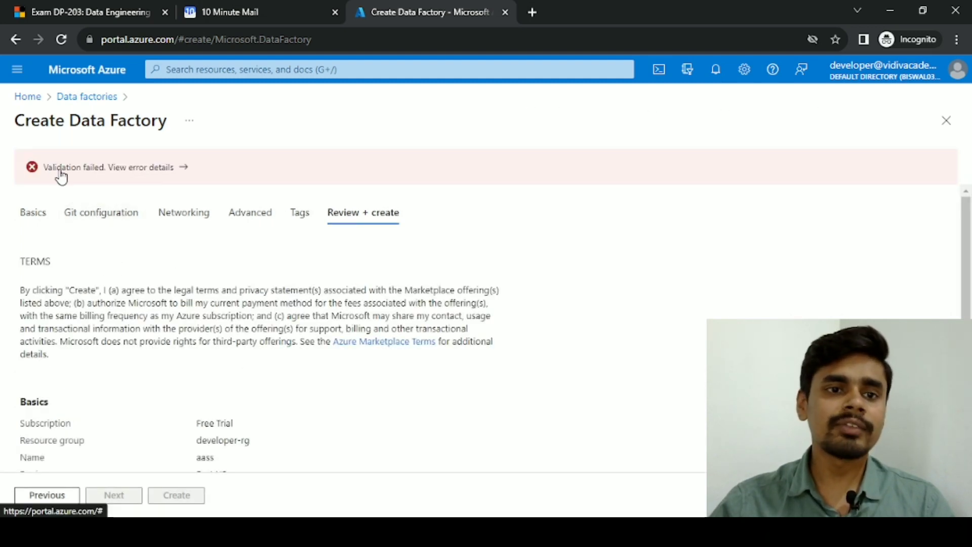
# Read the 'authorization failed' validation error, close the details panel, and return to portal Home
pyautogui.click(167, 172)
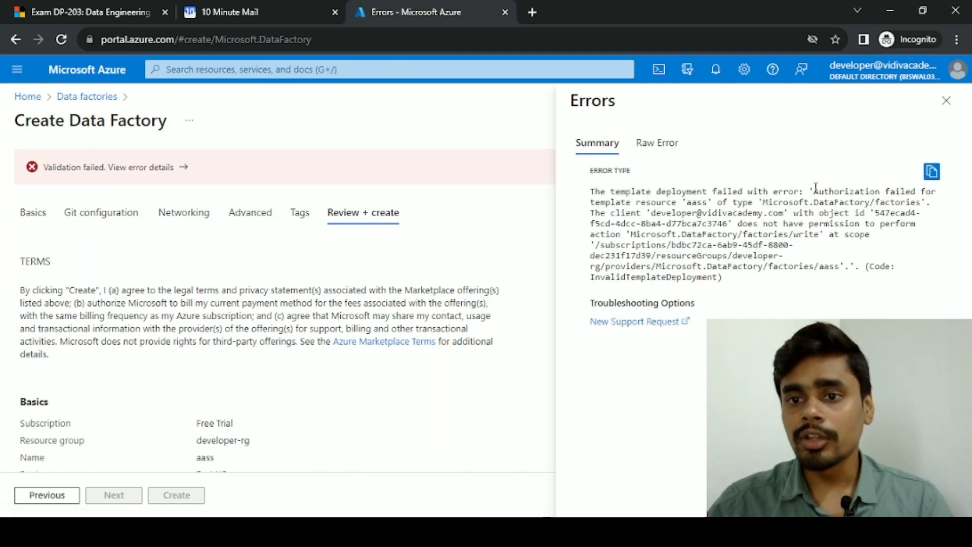
pyautogui.moveTo(815, 187); pyautogui.dragTo(922, 200)
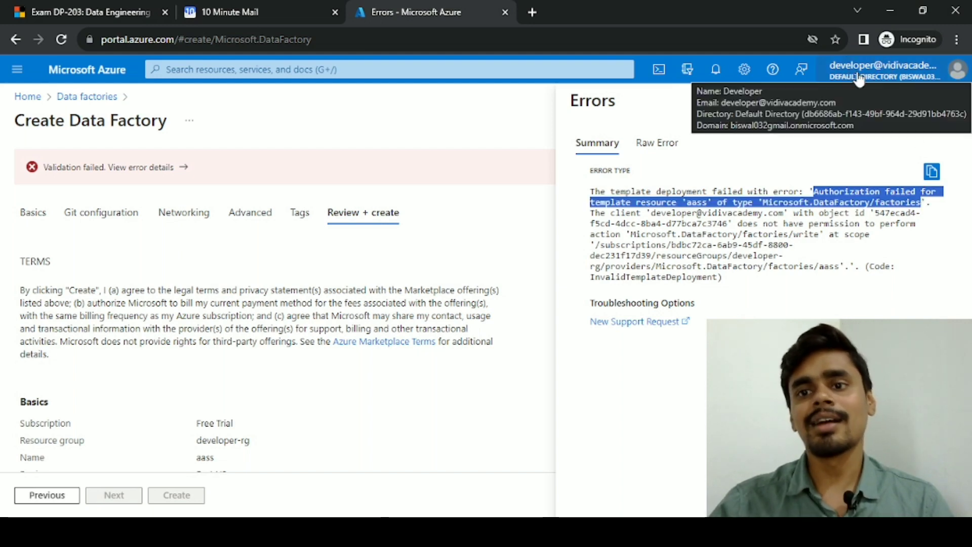
pyautogui.click(816, 112)
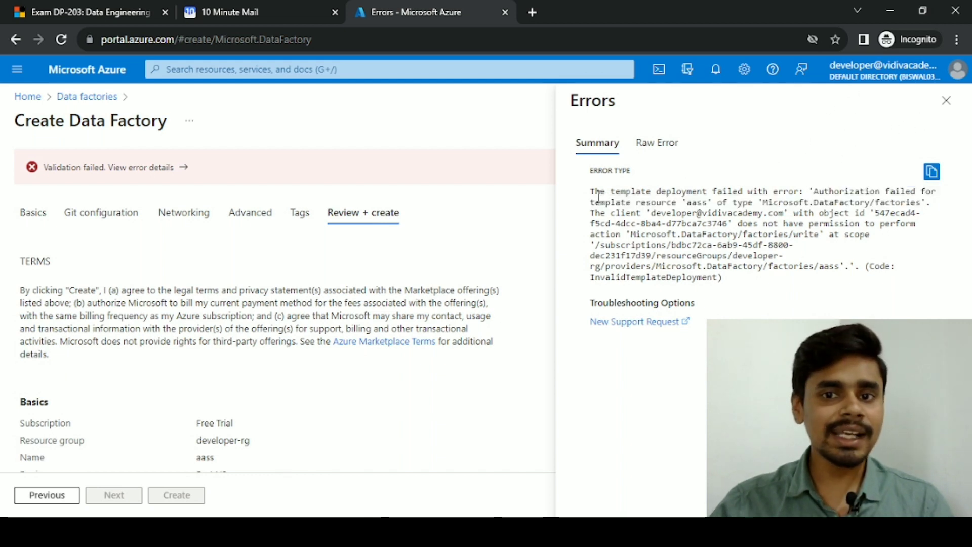
pyautogui.click(946, 100)
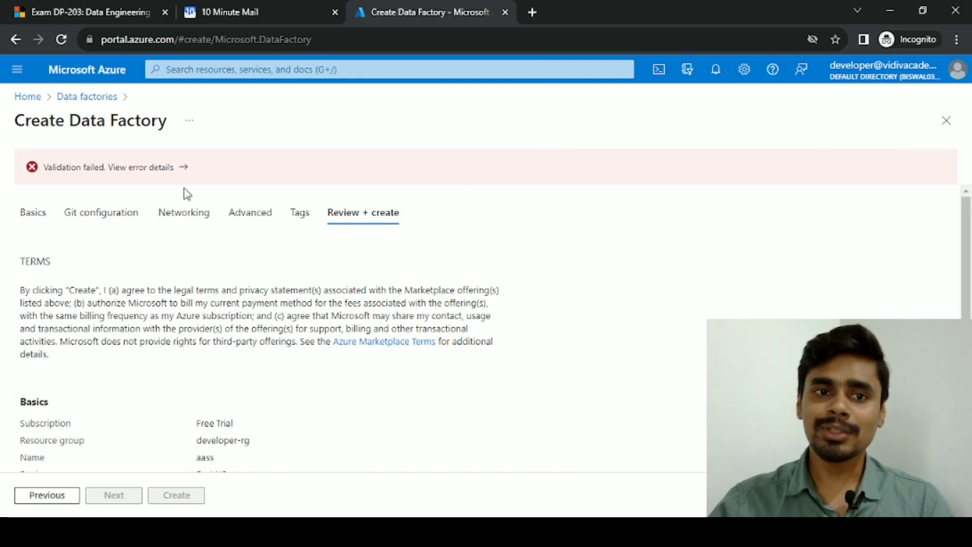
pyautogui.click(28, 97)
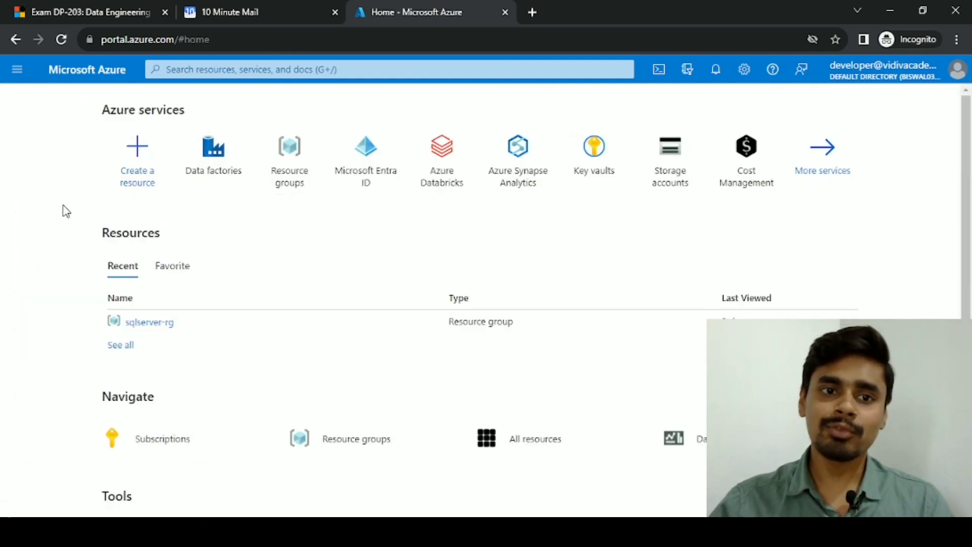
# Glance at the sqlserver-rg group, go back Home, and switch to the Developer user's window
pyautogui.click(156, 332)
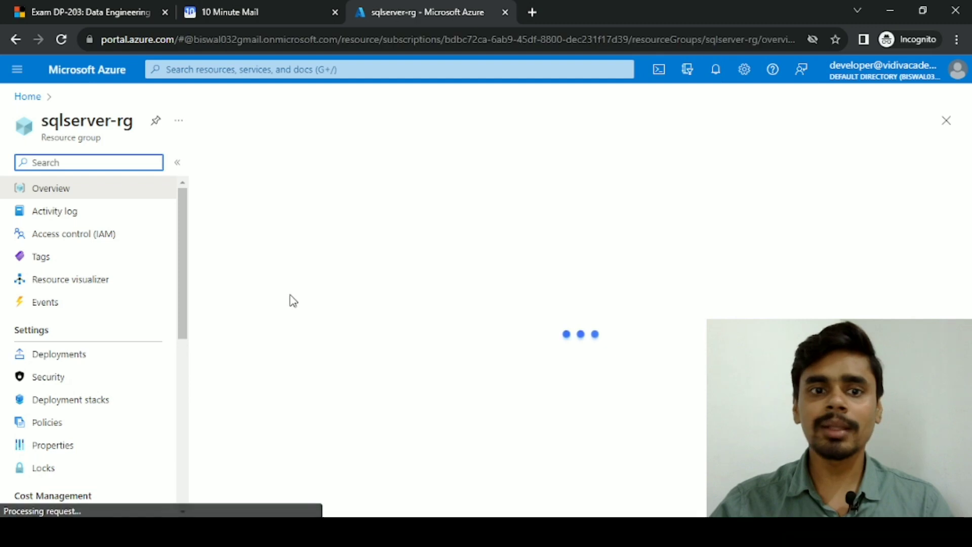
pyautogui.scroll(-1, 295, 292)
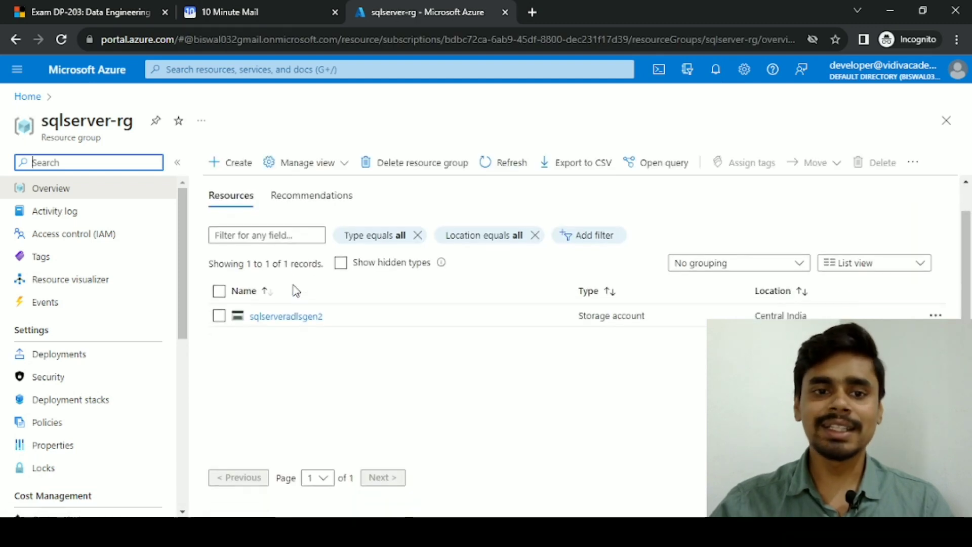
pyautogui.click(26, 96)
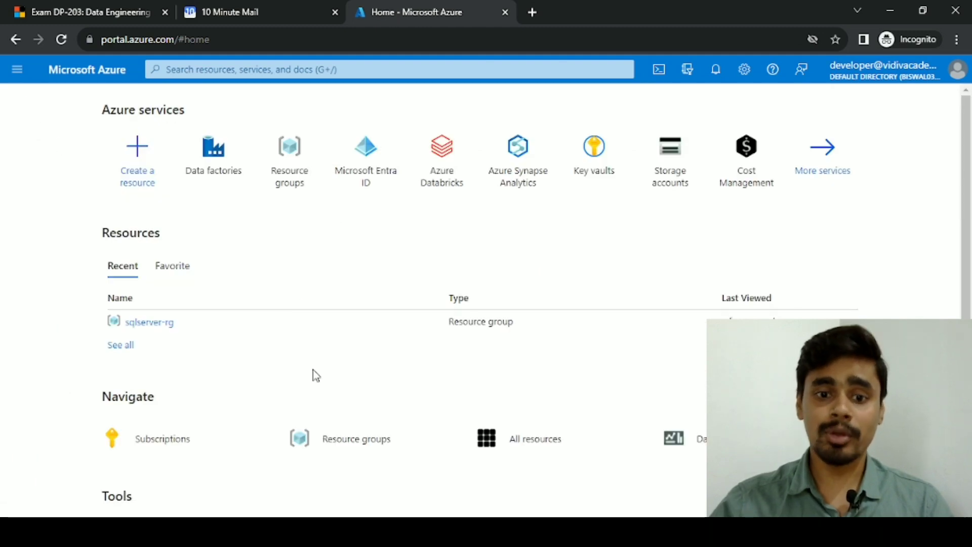
pyautogui.hotkey('alt', 'Tab')
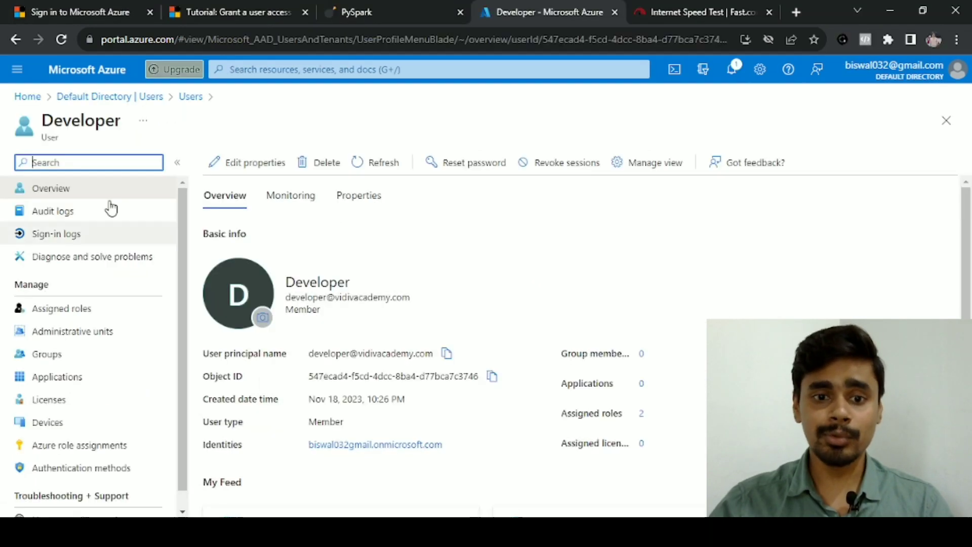
# From Home, go to Resource groups and start creating a new resource group
pyautogui.click(23, 98)
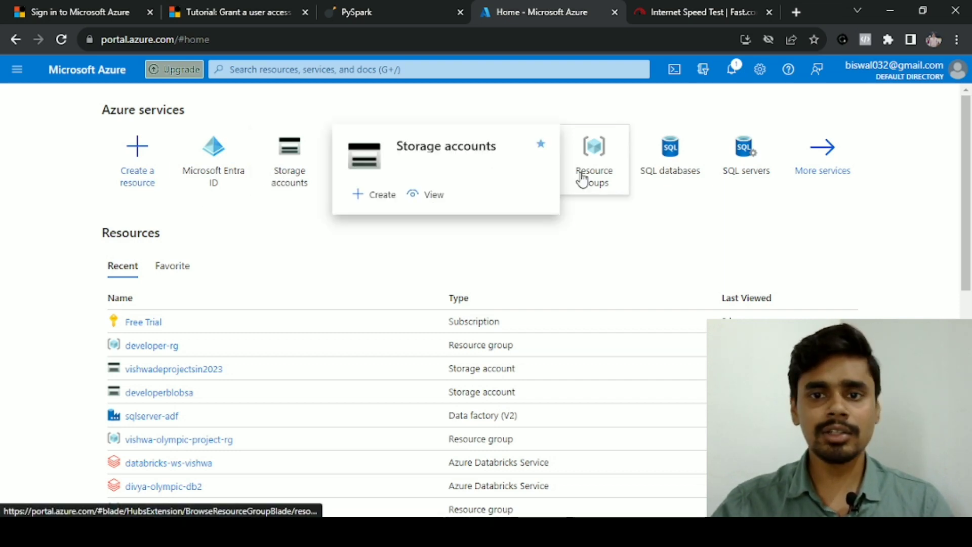
pyautogui.click(596, 178)
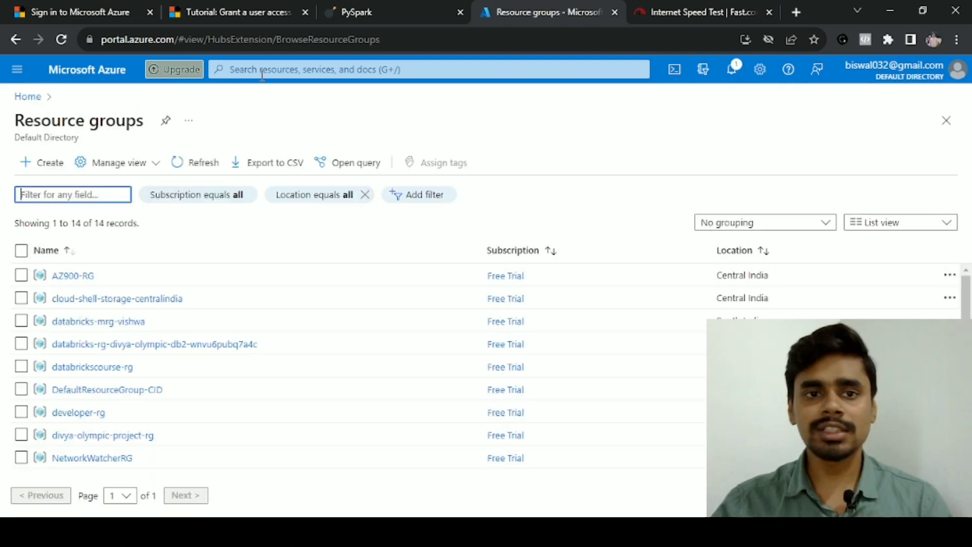
pyautogui.click(38, 164)
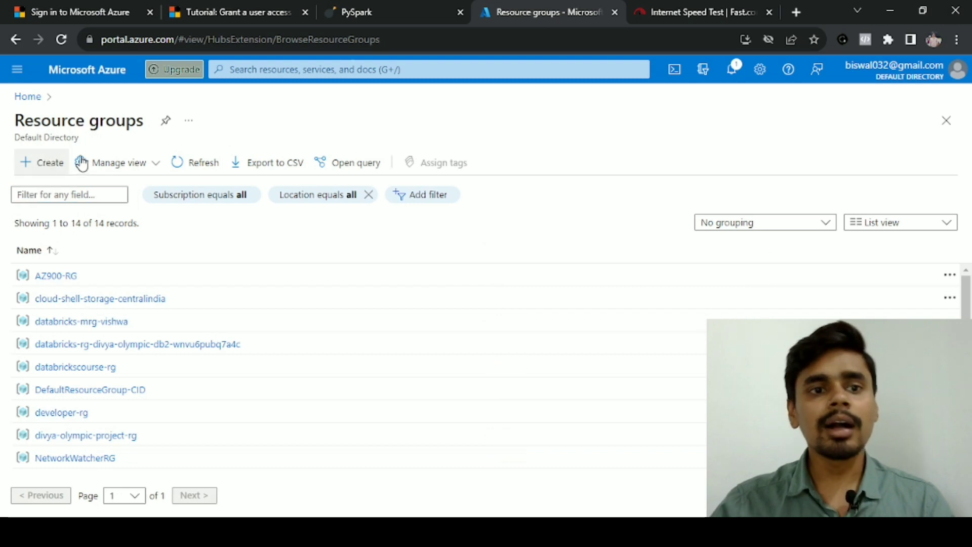
pyautogui.click(33, 167)
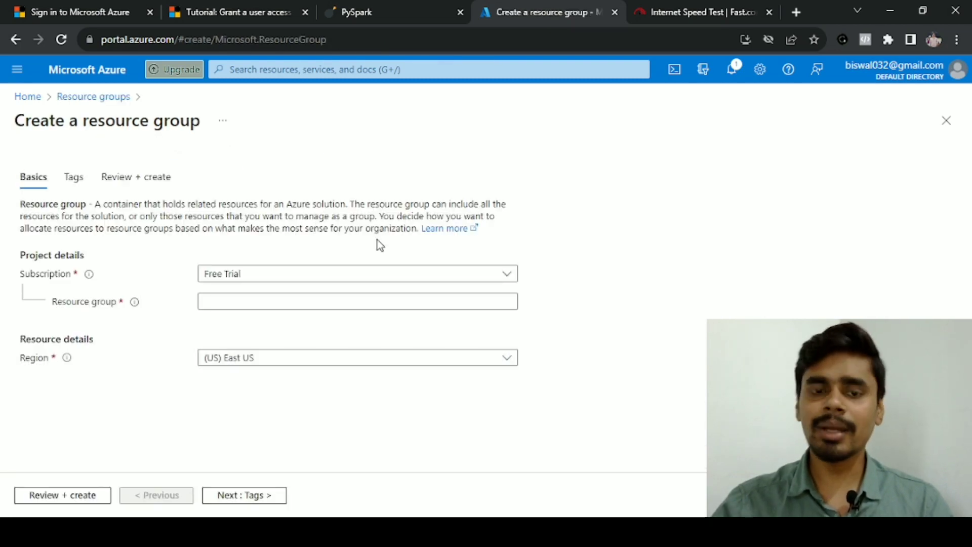
# Name the group azure-rg, set region (Asia Pacific) Central India, pass validation, and create it
pyautogui.click(287, 300)
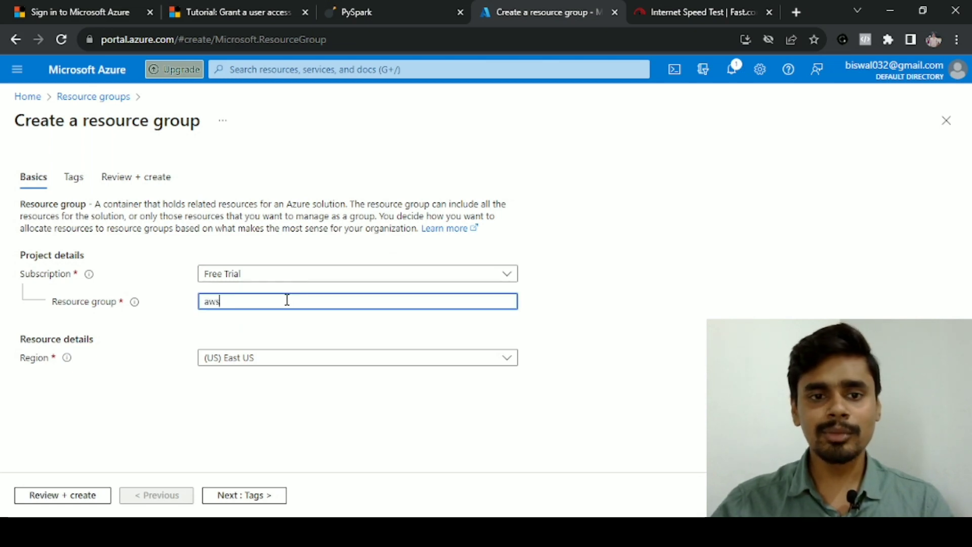
pyautogui.press('BackSpace')
pyautogui.press('BackSpace')
pyautogui.press('BackSpace')
pyautogui.write('azure-rg')
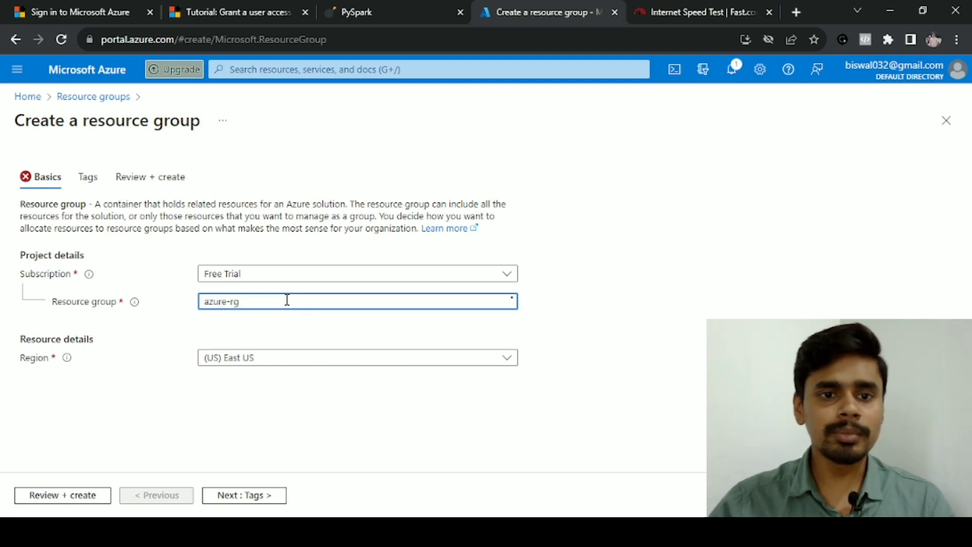
pyautogui.click(271, 364)
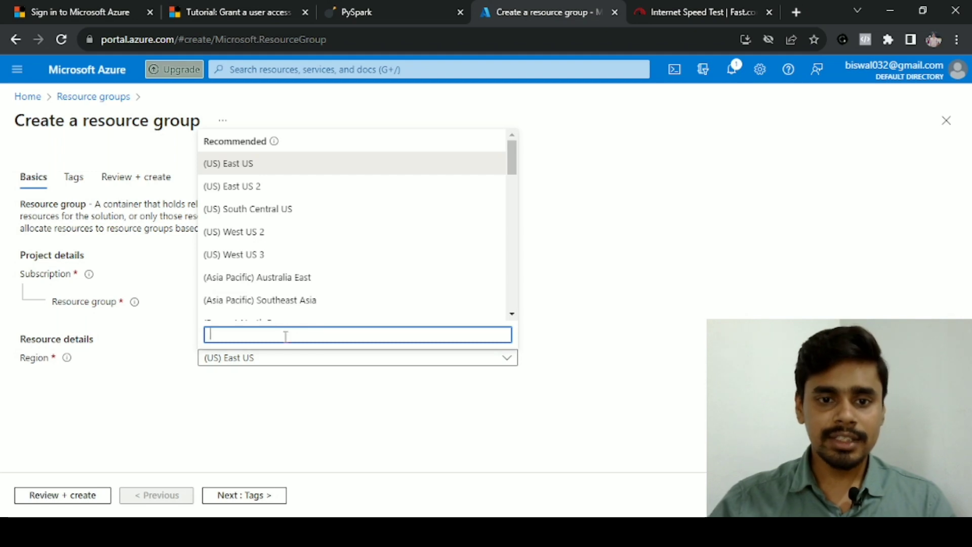
pyautogui.write('india')
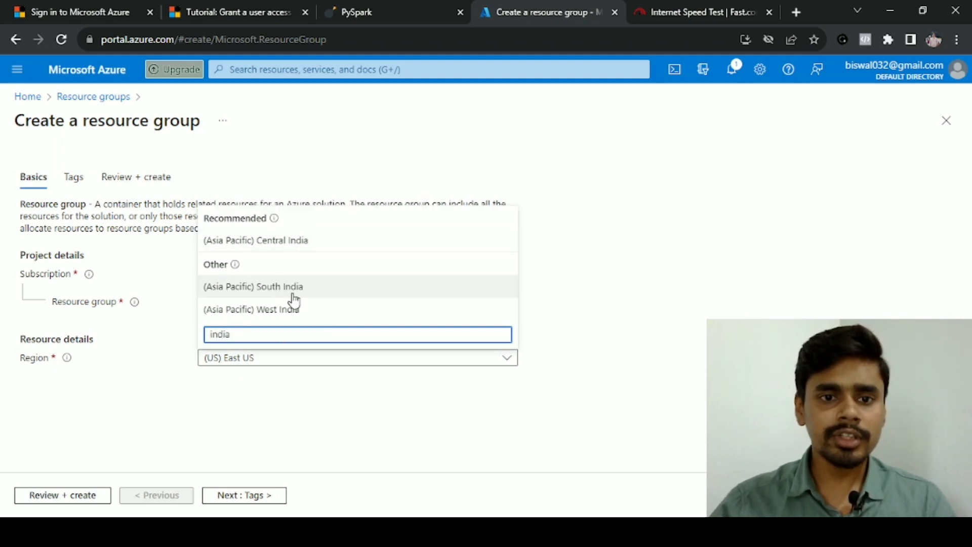
pyautogui.click(283, 242)
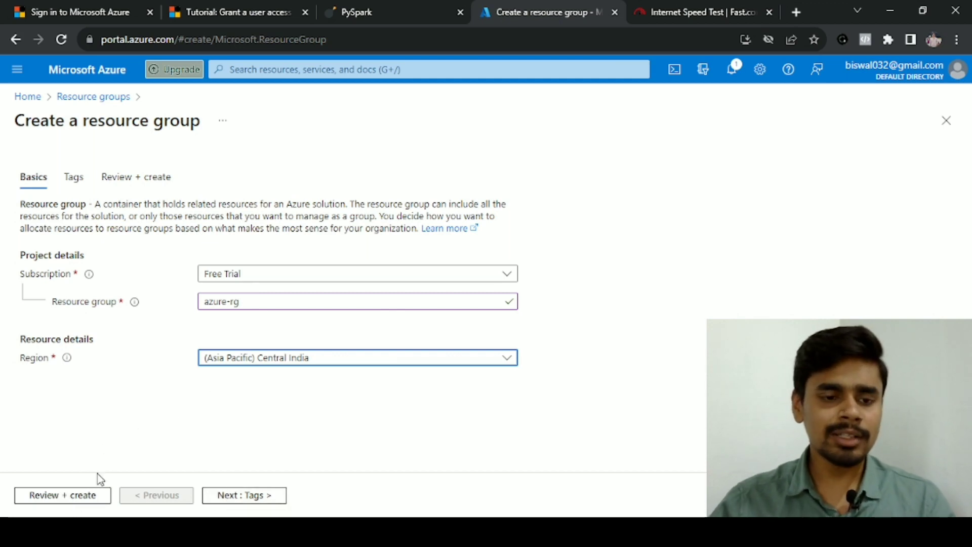
pyautogui.click(65, 501)
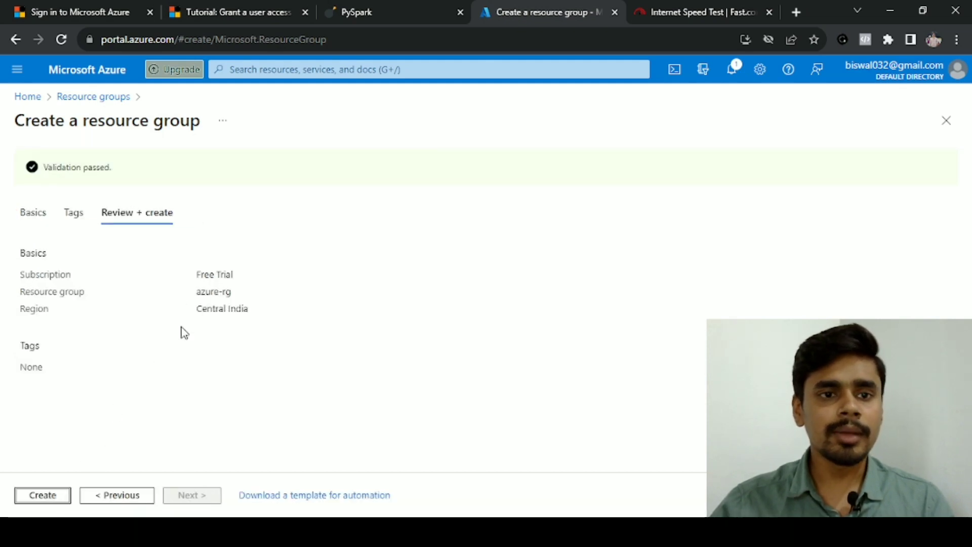
pyautogui.moveTo(49, 166); pyautogui.dragTo(171, 173)
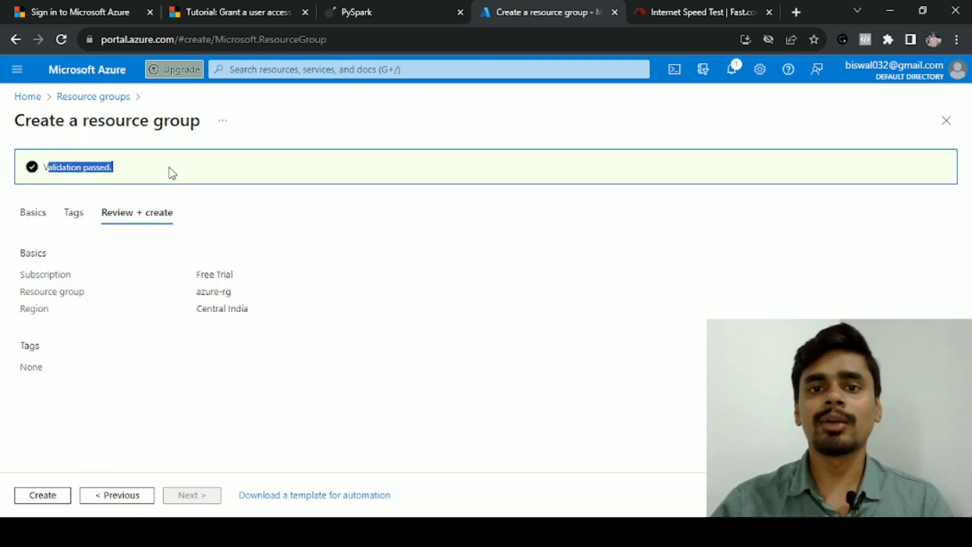
pyautogui.click(48, 498)
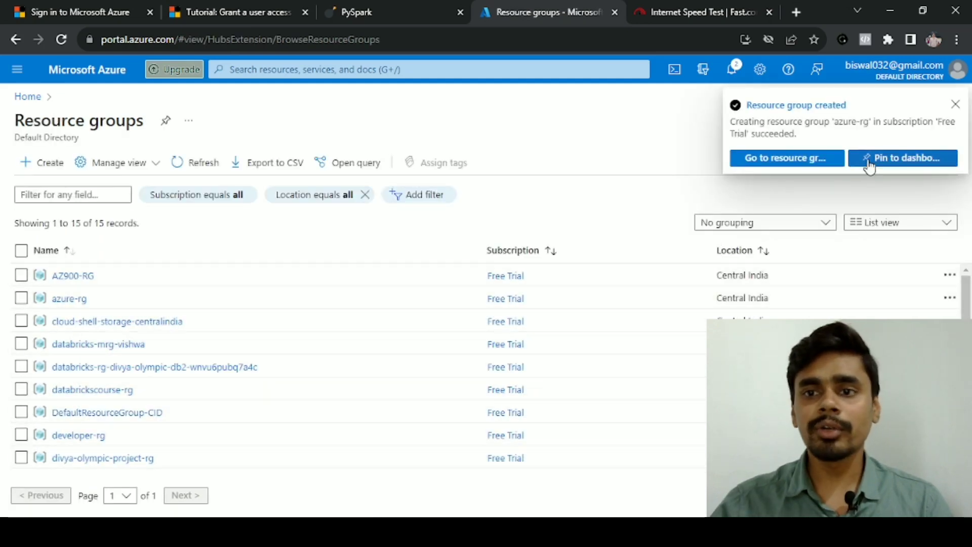
# Open the new azure-rg group and check its empty overview
pyautogui.click(763, 164)
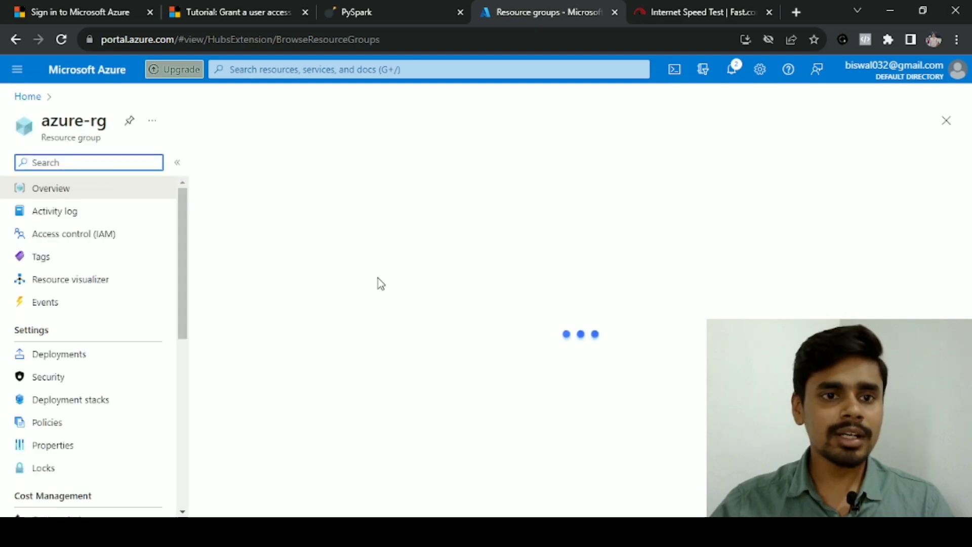
pyautogui.doubleClick(62, 124)
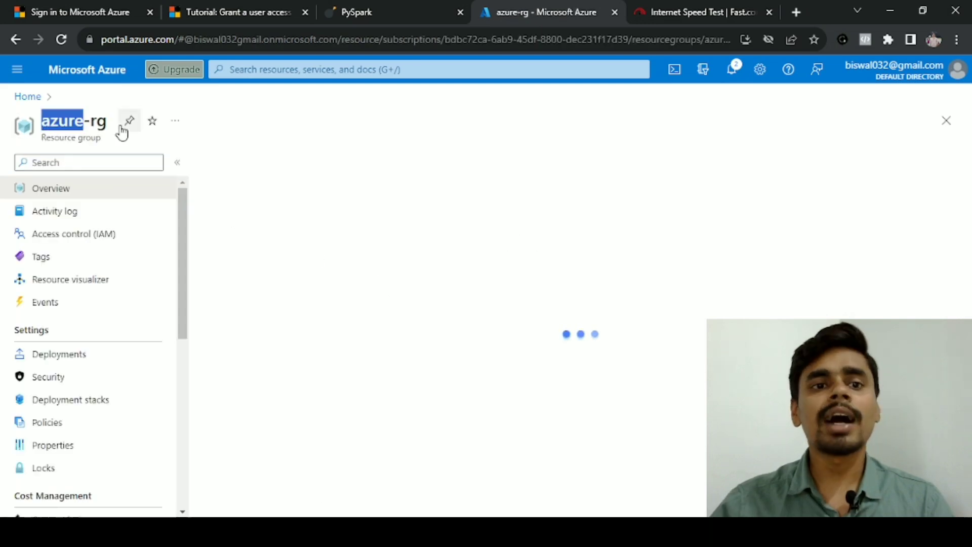
pyautogui.moveTo(108, 125); pyautogui.dragTo(52, 121)
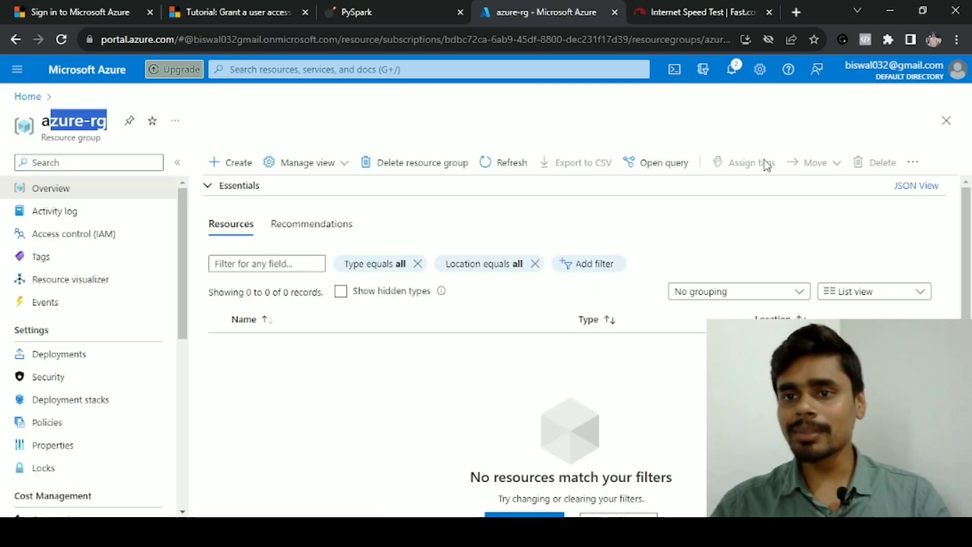
# Switch between the developer and azure-rg portal windows, then return the azure-rg window to Home
pyautogui.moveTo(863, 81)
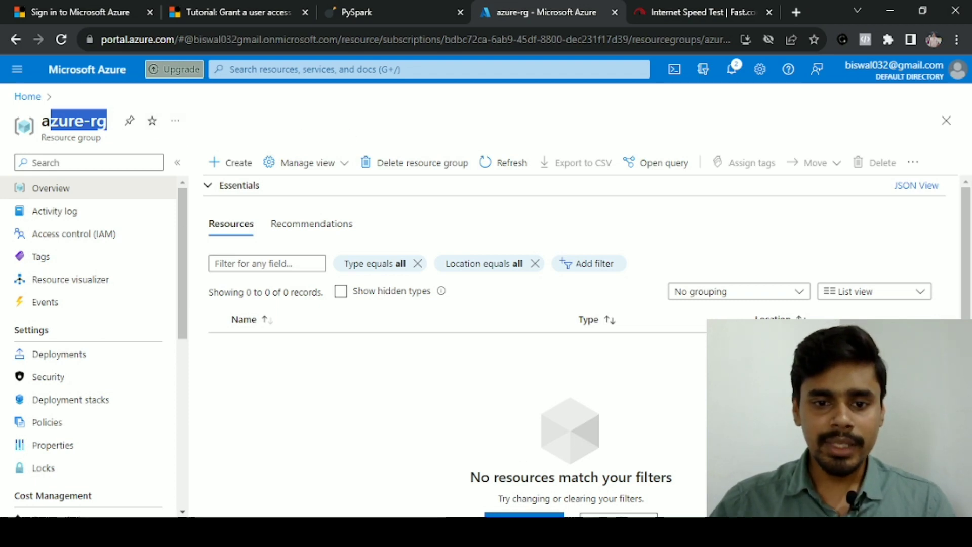
pyautogui.click(320, 531)
pyautogui.click(385, 513)
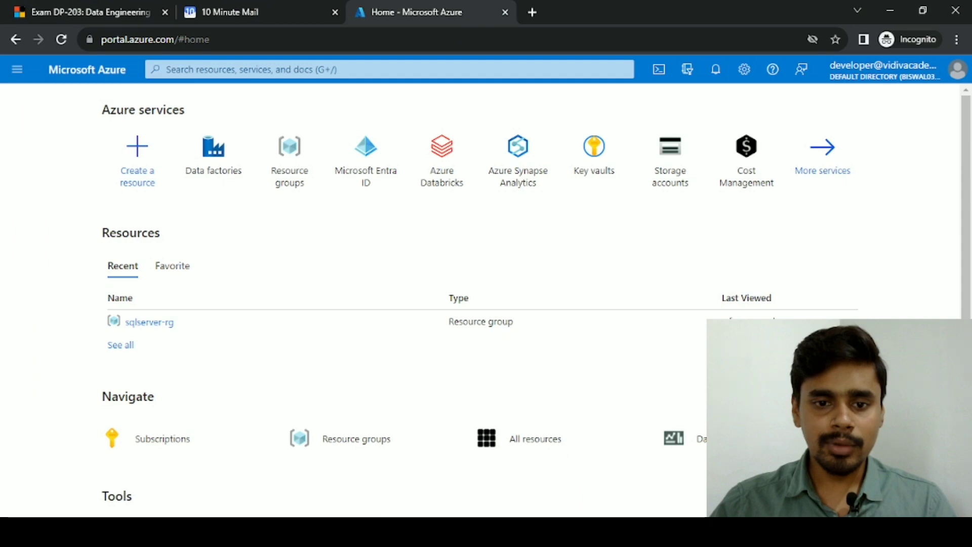
pyautogui.moveTo(320, 532)
pyautogui.click(321, 477)
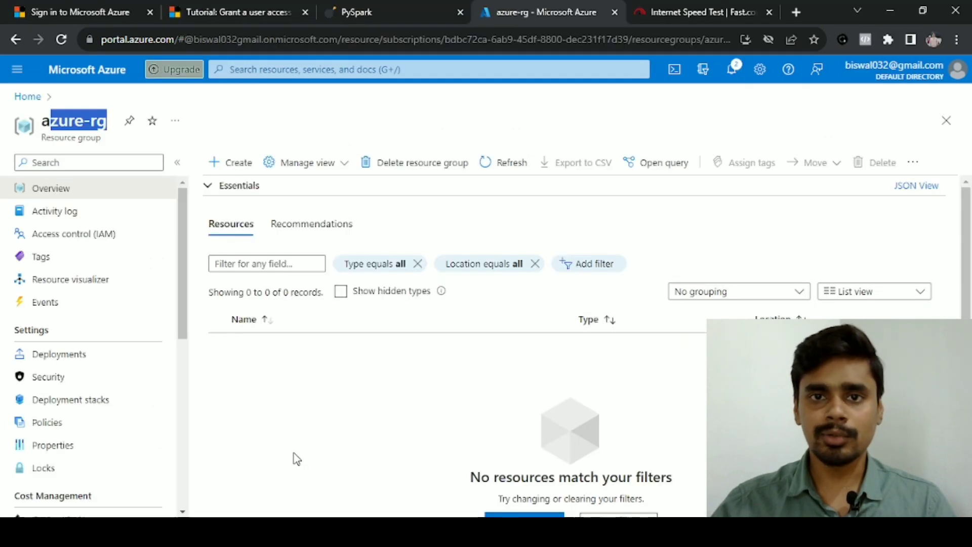
pyautogui.moveTo(320, 532)
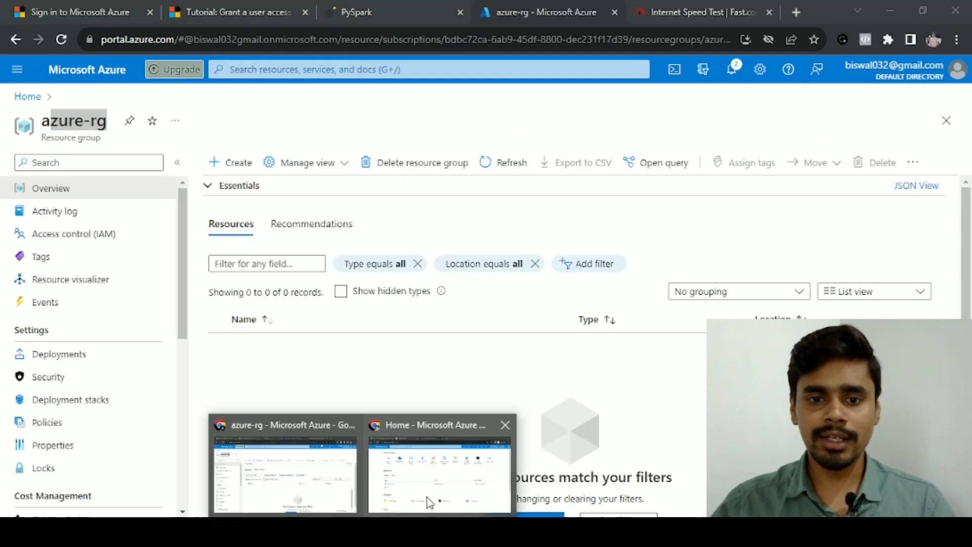
pyautogui.click(431, 471)
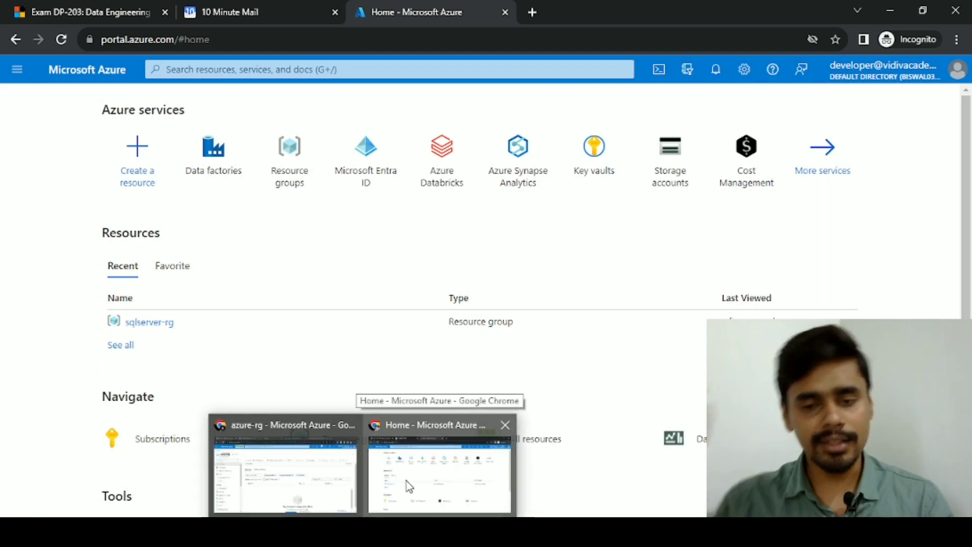
pyautogui.click(285, 471)
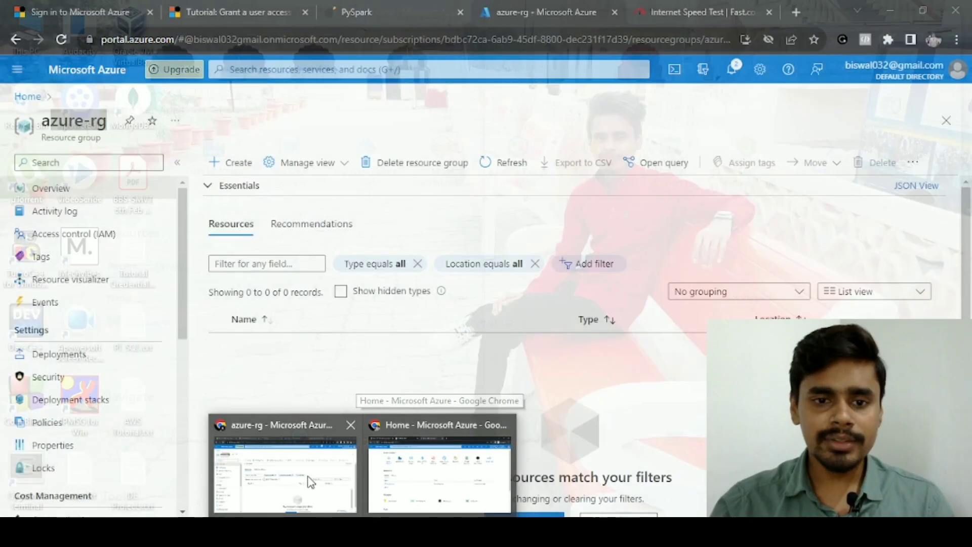
pyautogui.click(27, 97)
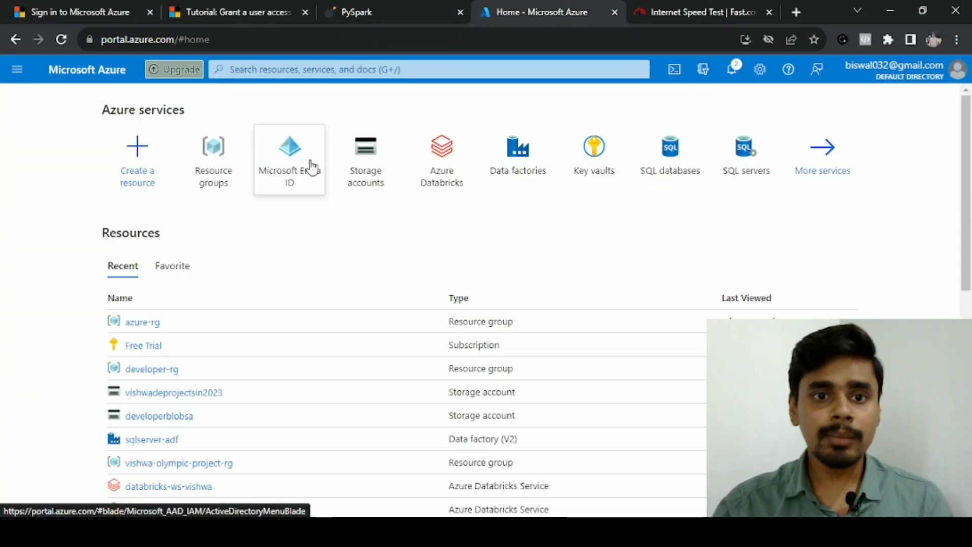
# In Microsoft Entra ID Users, choose New user > Create new user for an internal user
pyautogui.click(292, 169)
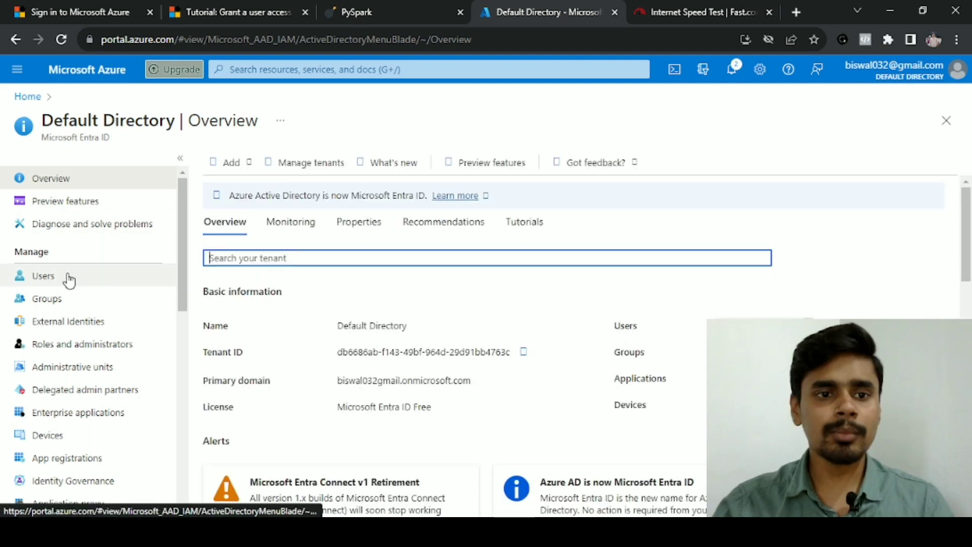
pyautogui.click(52, 282)
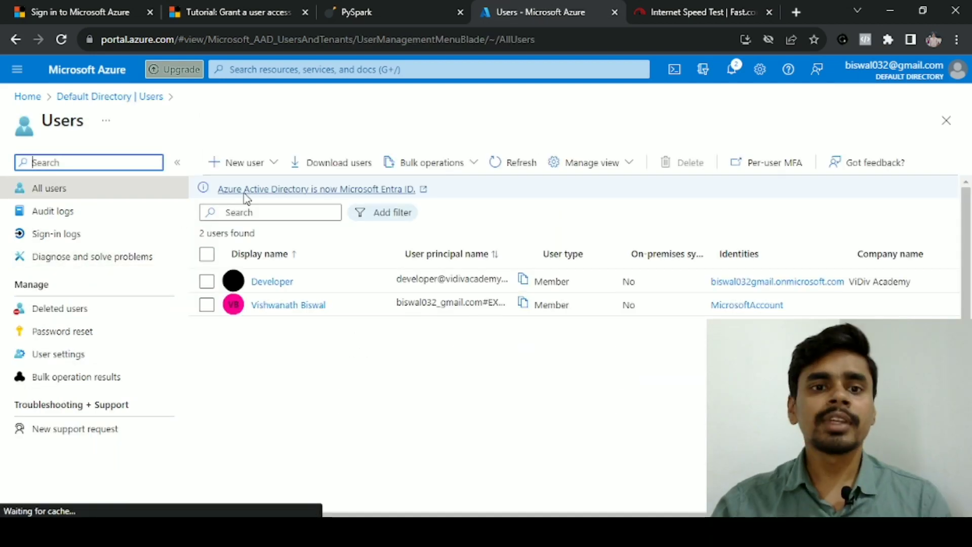
pyautogui.click(234, 163)
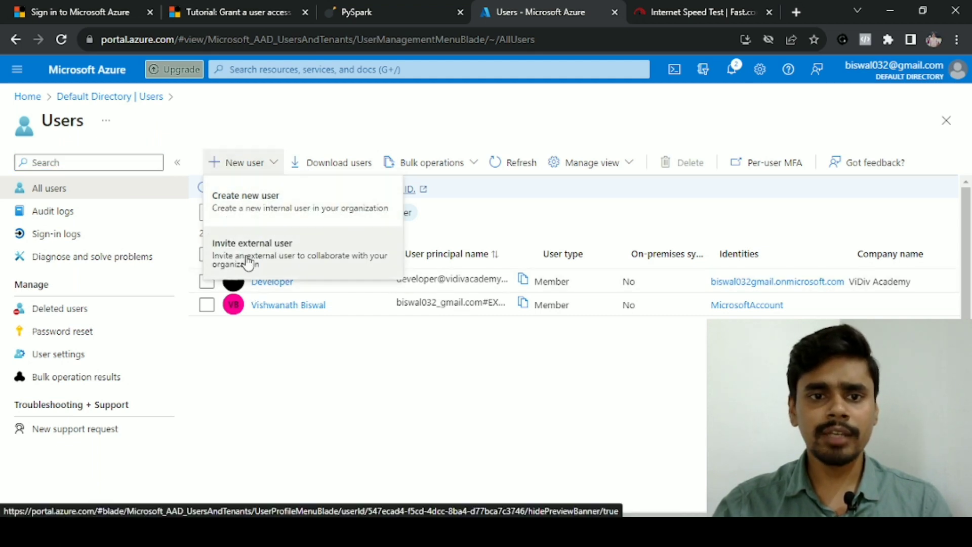
pyautogui.click(253, 226)
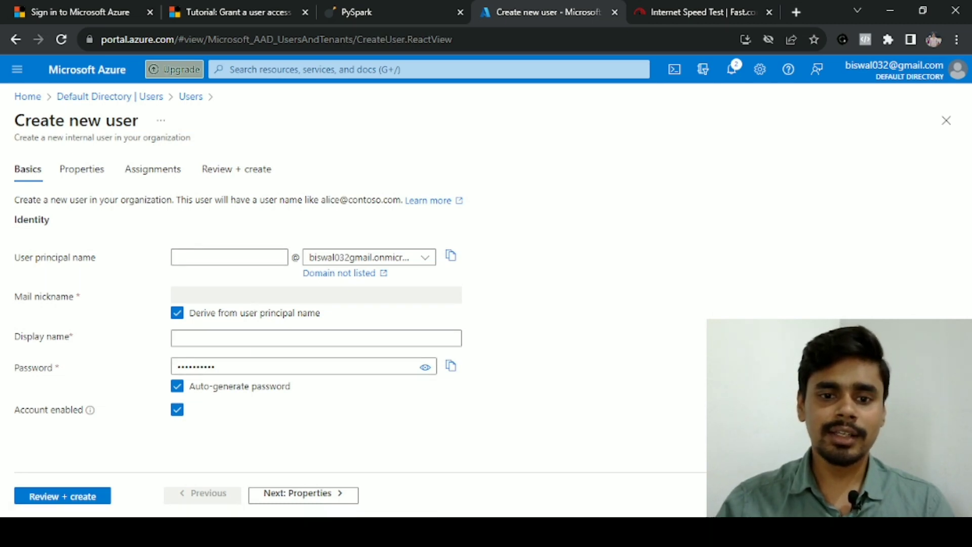
pyautogui.click(368, 531)
# In a new browser tab, visit google.com and then load the vidivacademy.com home page
pyautogui.click(404, 489)
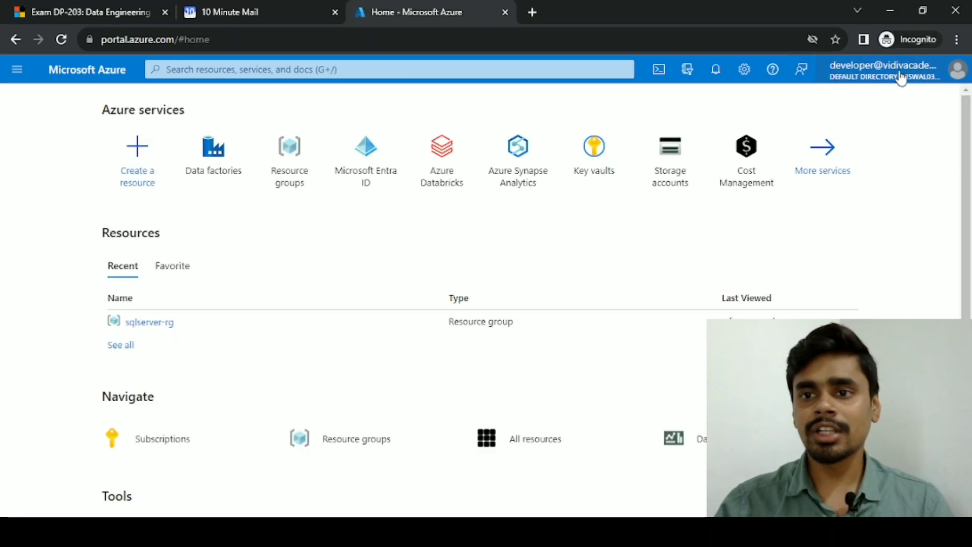
pyautogui.click(536, 11)
pyautogui.write('google.com')
pyautogui.press('Return')
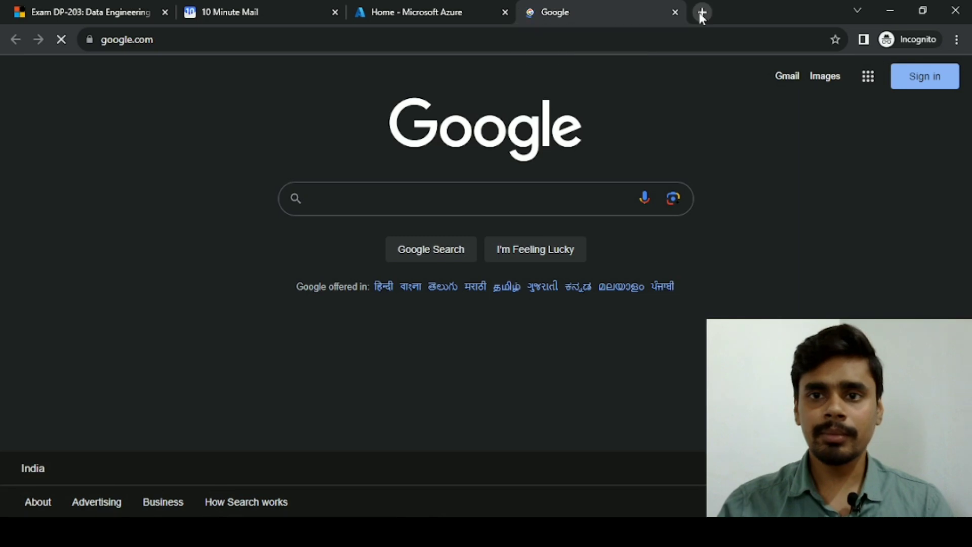
pyautogui.click(701, 13)
pyautogui.write('vidiv')
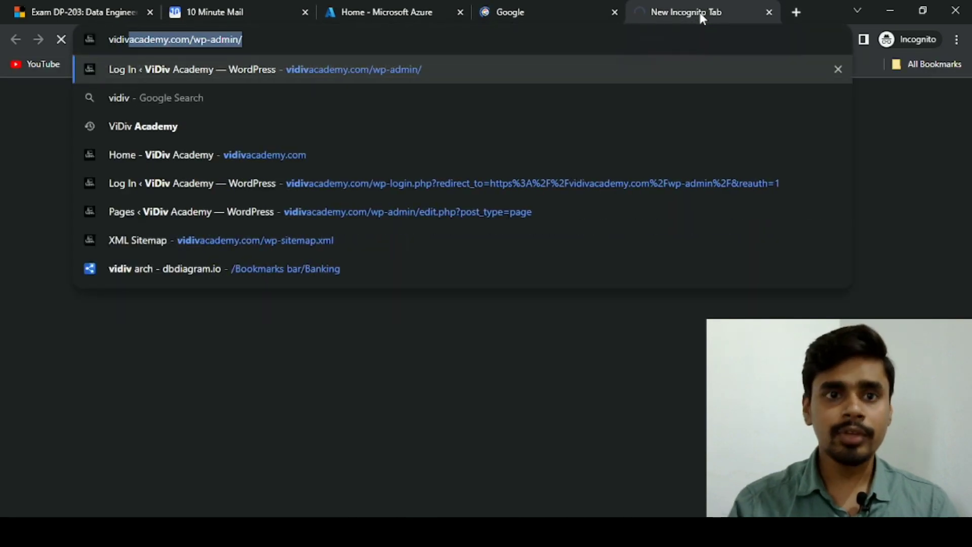
pyautogui.write('academy.com/wp-a')
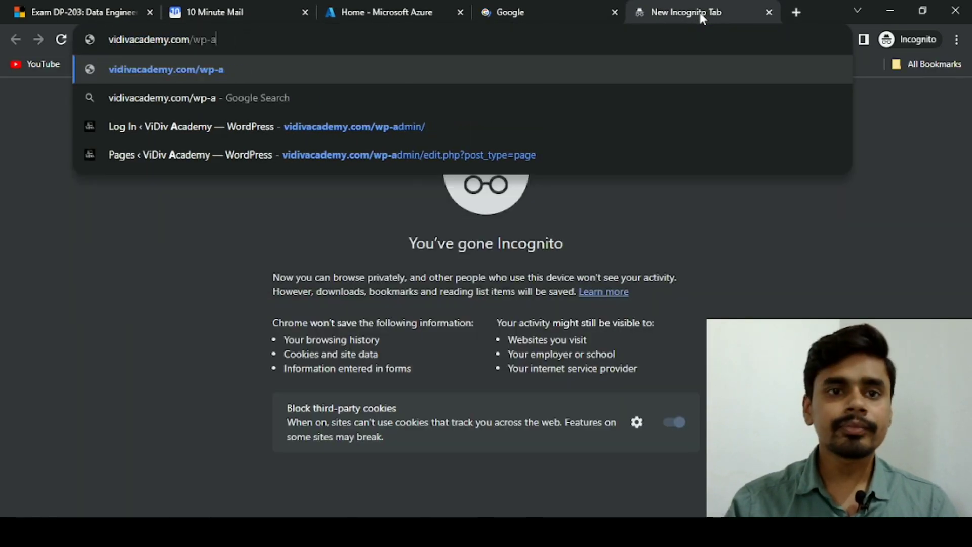
pyautogui.press('BackSpace')
pyautogui.press('BackSpace')
pyautogui.press('BackSpace')
pyautogui.press('BackSpace')
pyautogui.press('Return')
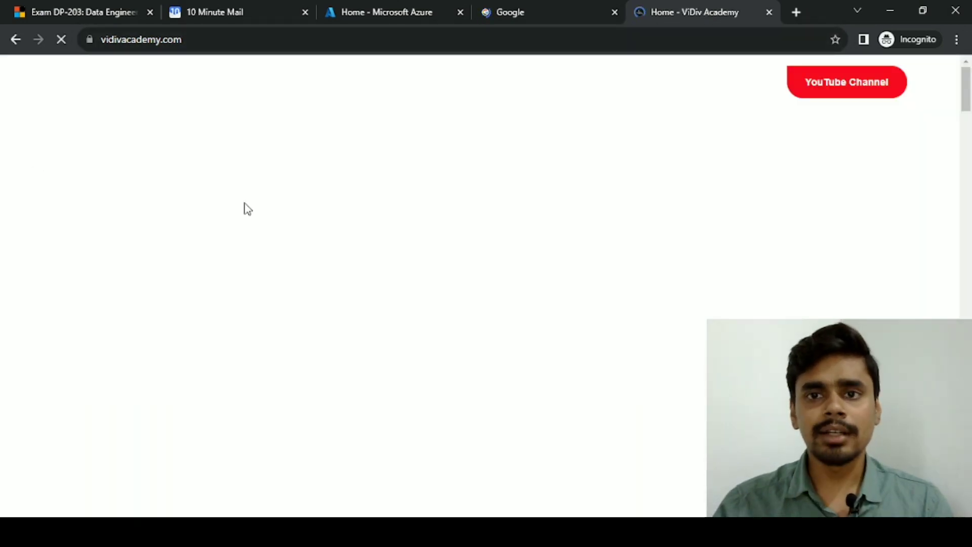
# Browse the ViDiv Academy home and Courses pages, then return to the Azure new-user form
pyautogui.scroll(-10, 227, 200)
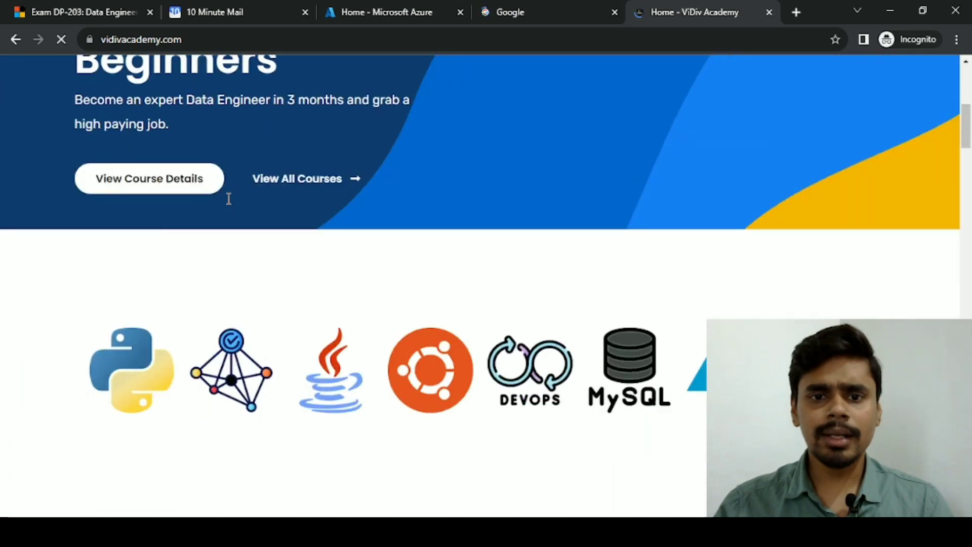
pyautogui.scroll(-8, 230, 202)
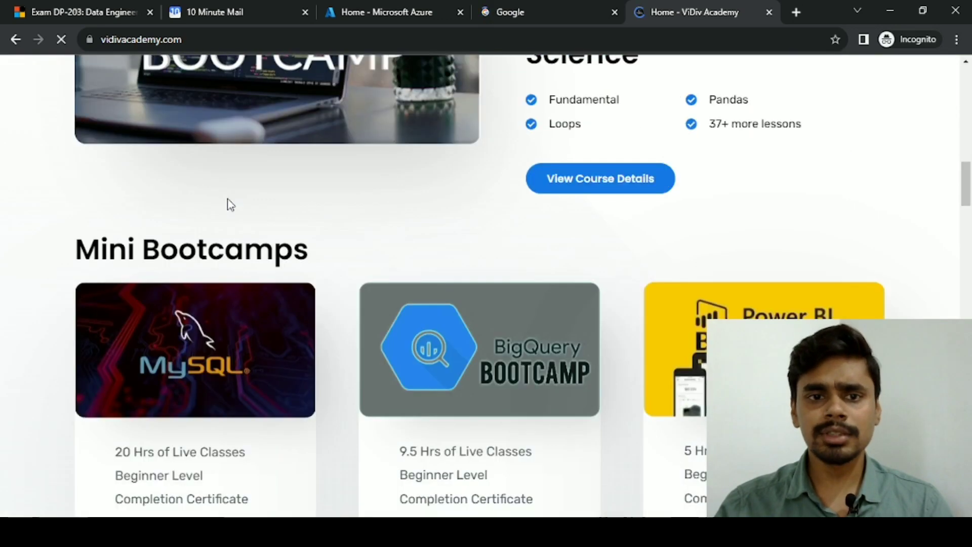
pyautogui.scroll(1, 230, 203)
pyautogui.scroll(-10, 228, 202)
pyautogui.scroll(16, 228, 202)
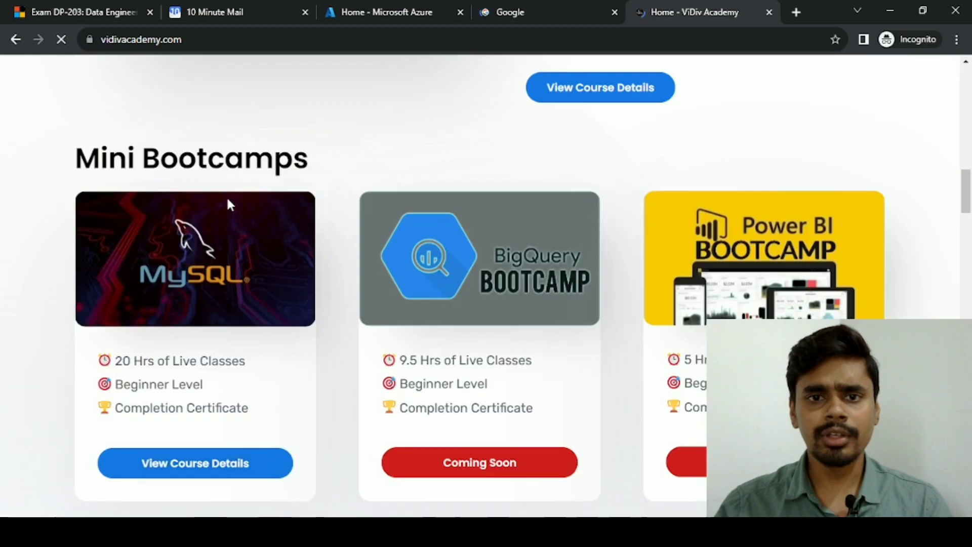
pyautogui.scroll(10, 226, 198)
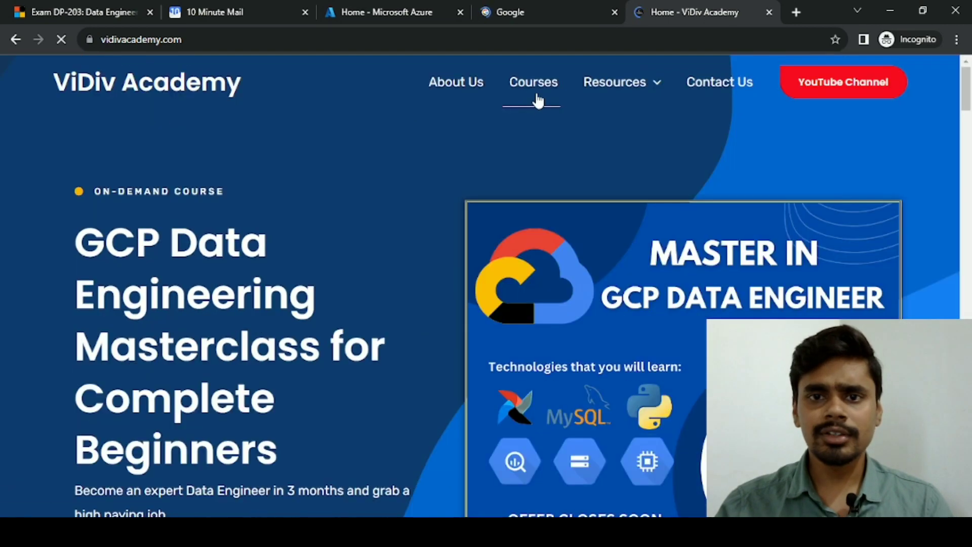
pyautogui.click(538, 100)
pyautogui.scroll(-5, 238, 192)
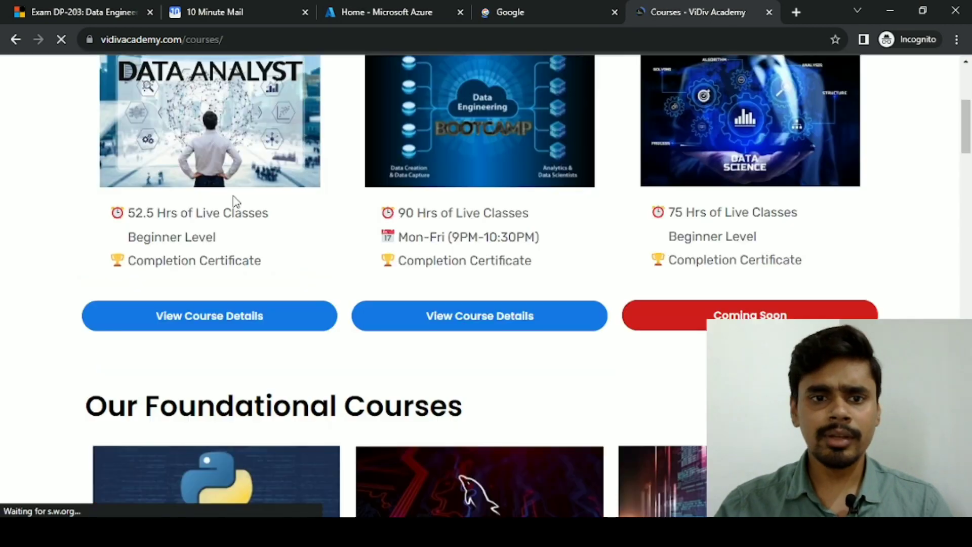
pyautogui.scroll(-4, 43, 272)
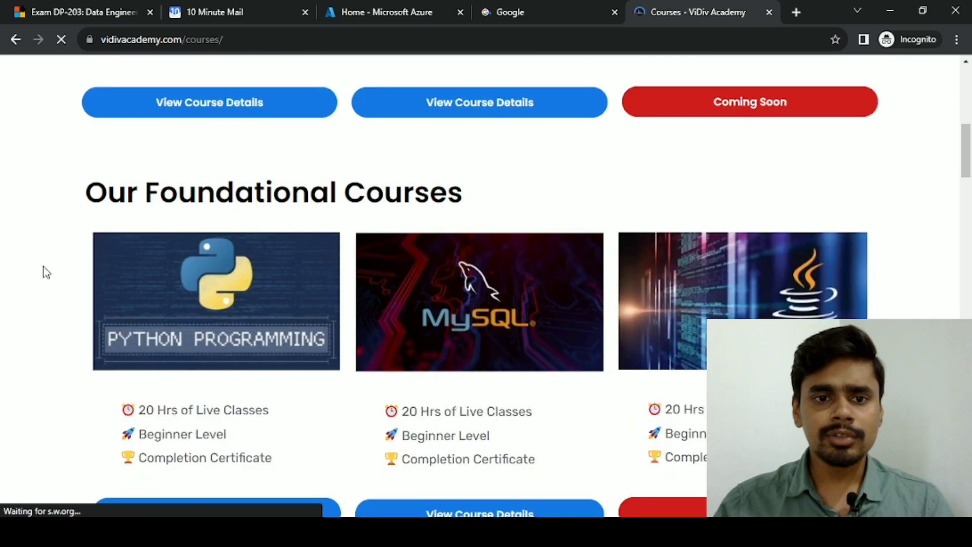
pyautogui.scroll(5, 43, 272)
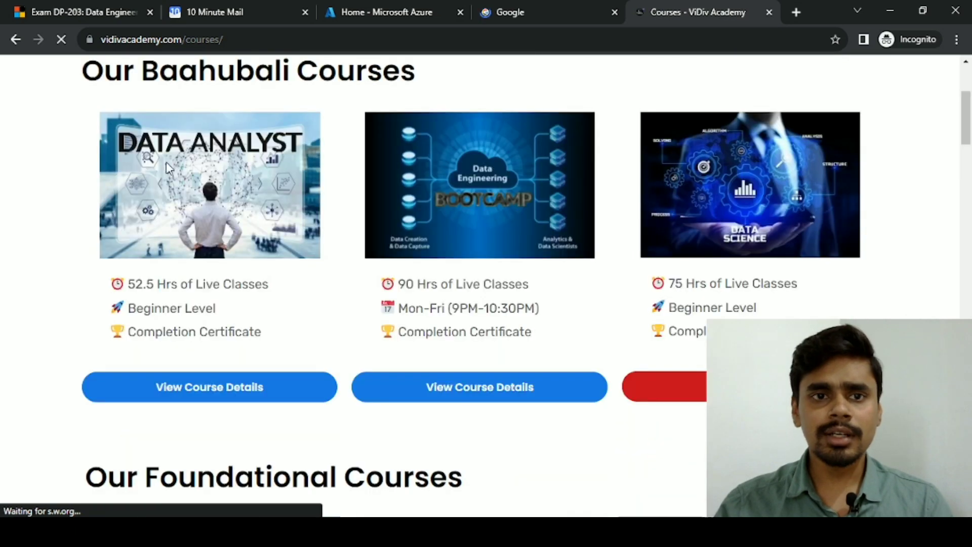
pyautogui.doubleClick(162, 40)
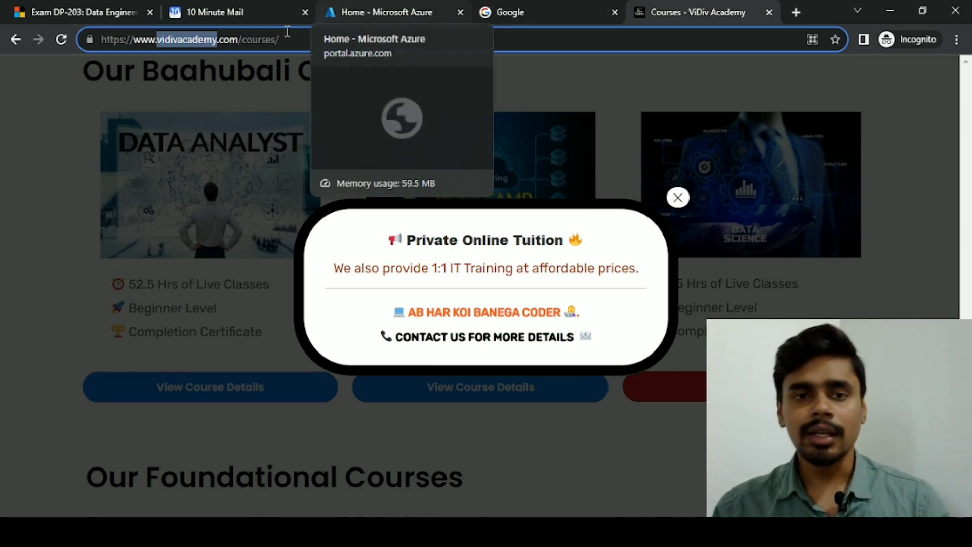
pyautogui.click(367, 7)
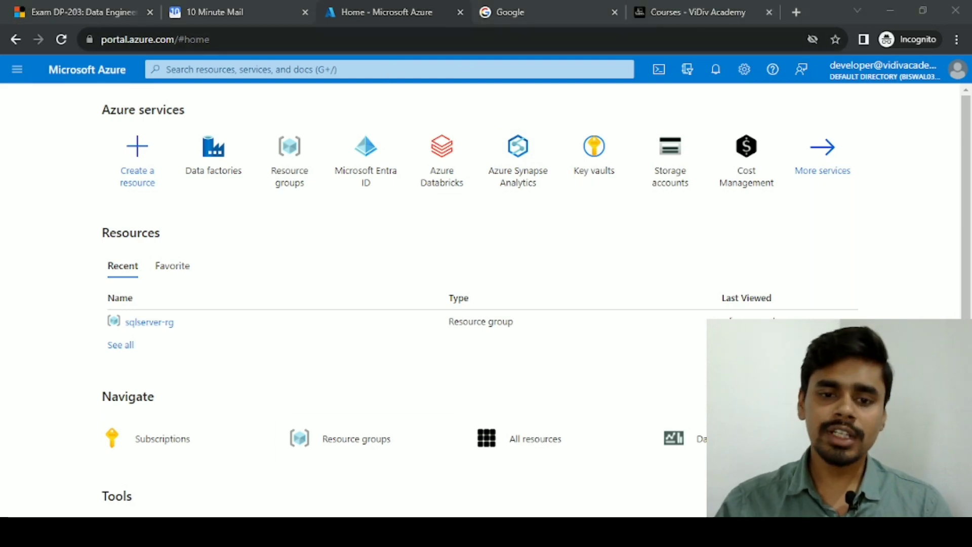
pyautogui.click(314, 456)
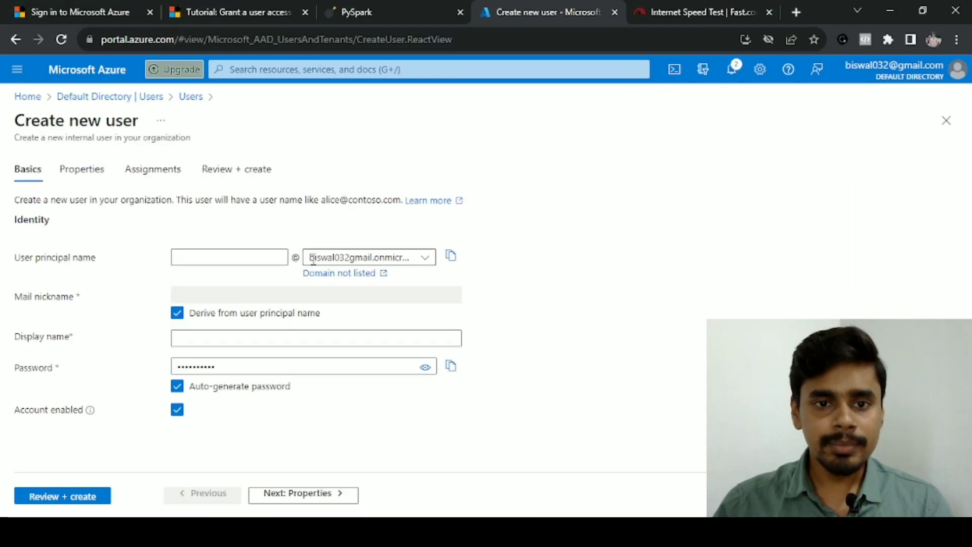
# Check the default domain for the user principal name, leaving it unchanged
pyautogui.moveTo(309, 258); pyautogui.dragTo(486, 258)
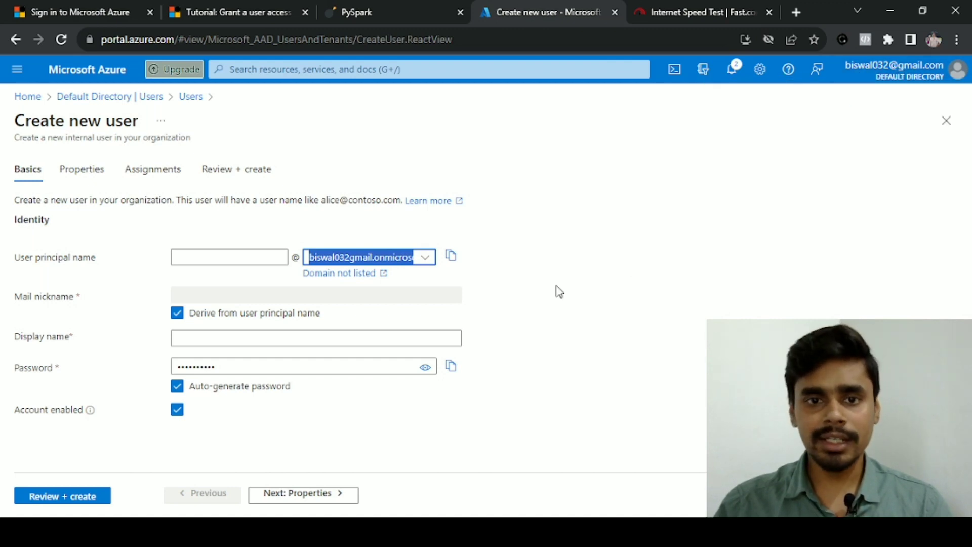
pyautogui.click(372, 258)
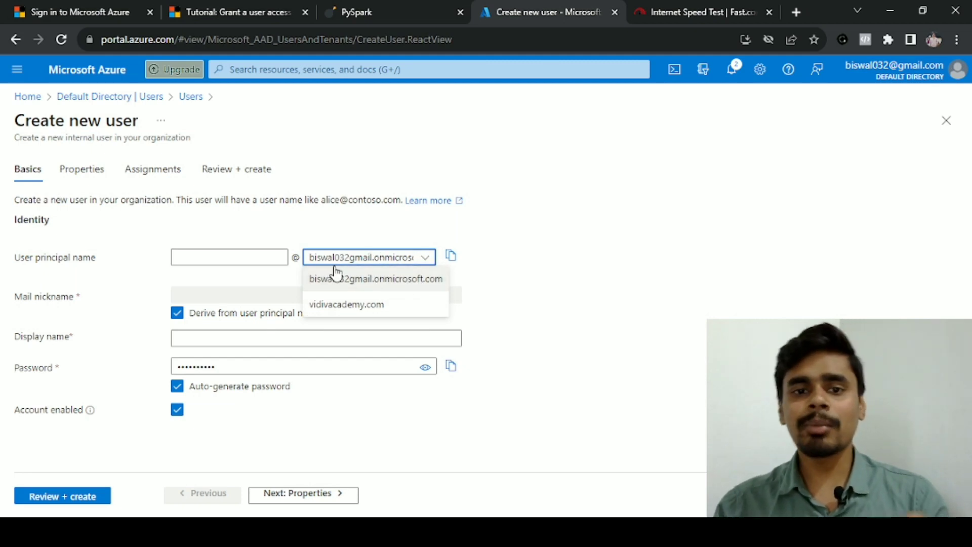
pyautogui.click(418, 213)
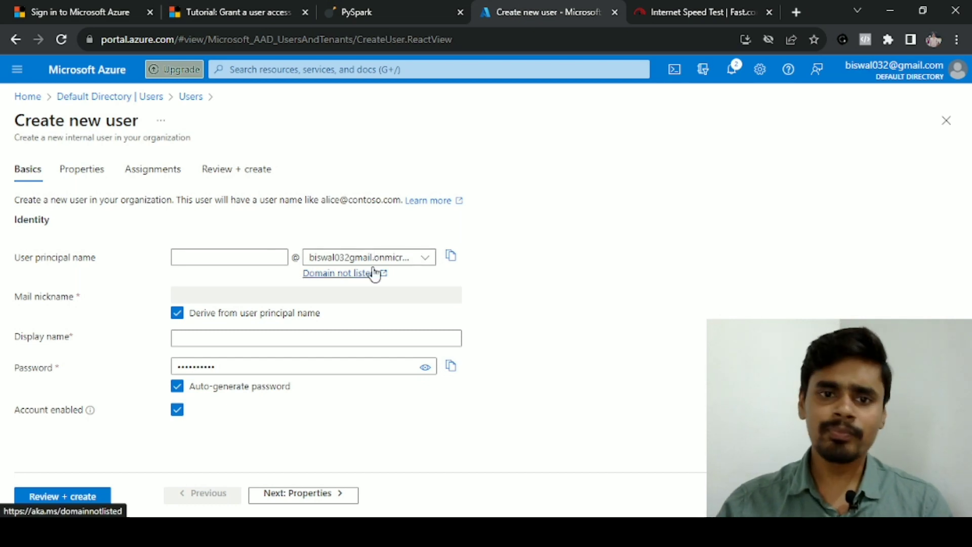
pyautogui.moveTo(312, 259); pyautogui.dragTo(391, 258)
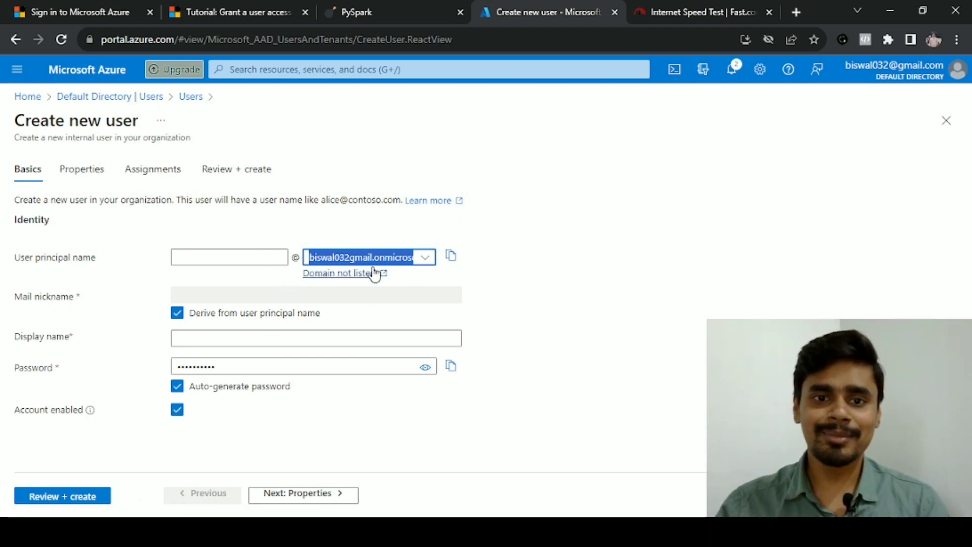
# Enter principal name john, display name John, and a custom password, then review the user
pyautogui.click(232, 256)
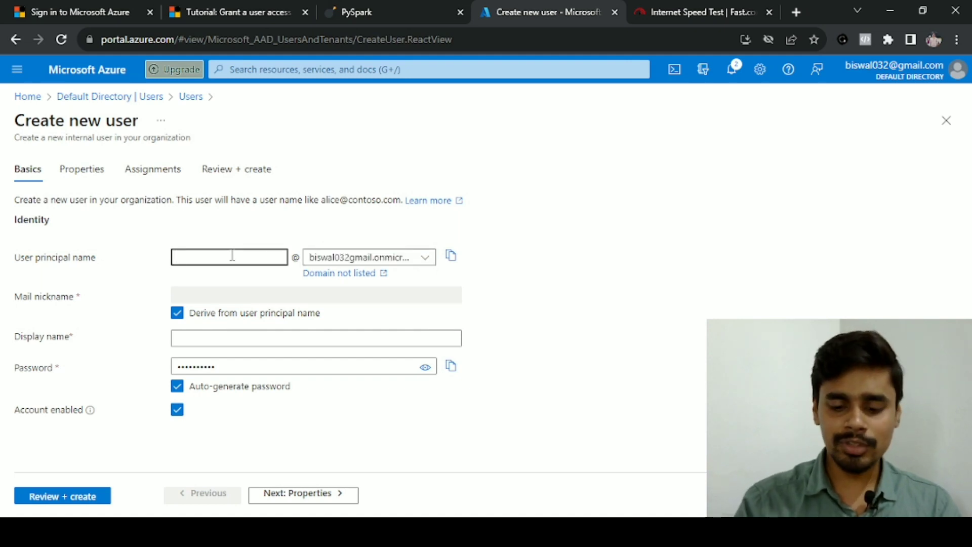
pyautogui.write('john')
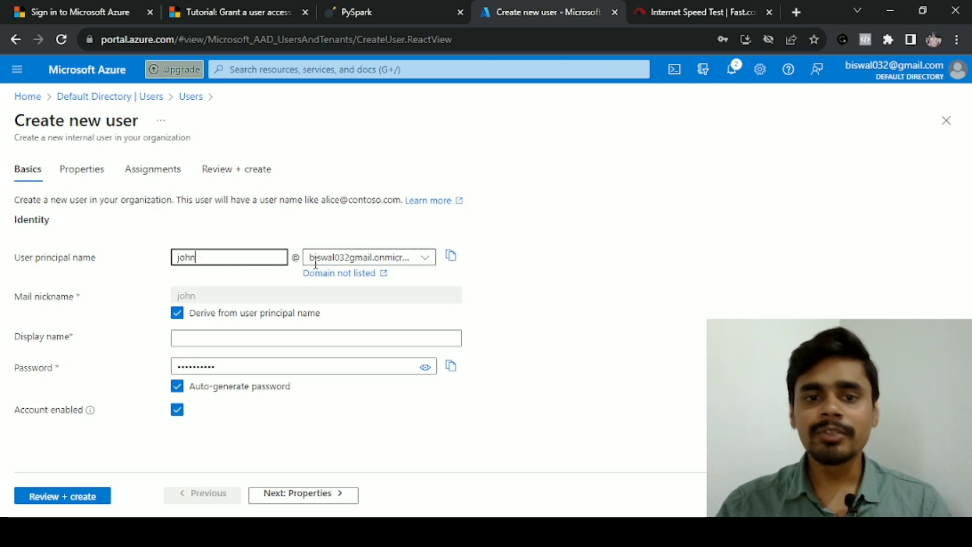
pyautogui.click(423, 261)
pyautogui.click(549, 253)
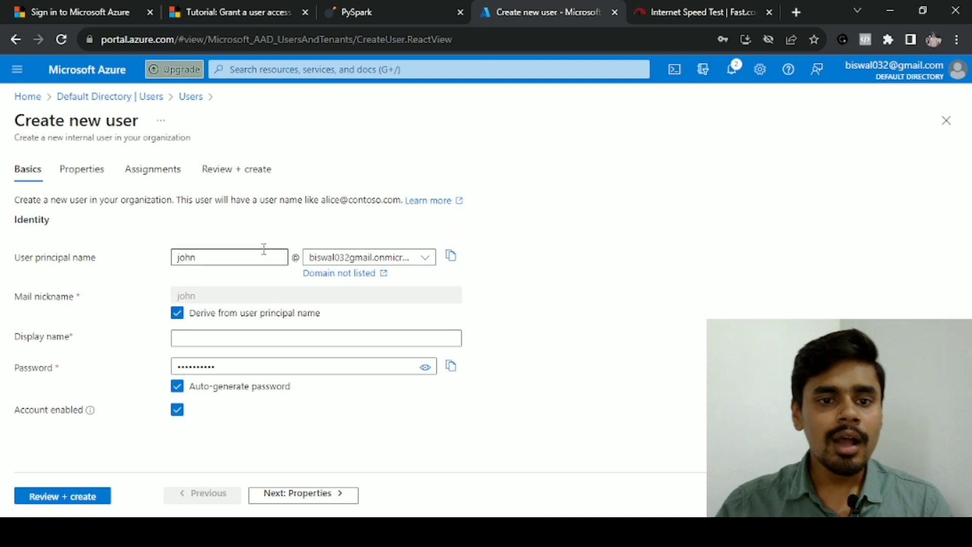
pyautogui.click(206, 339)
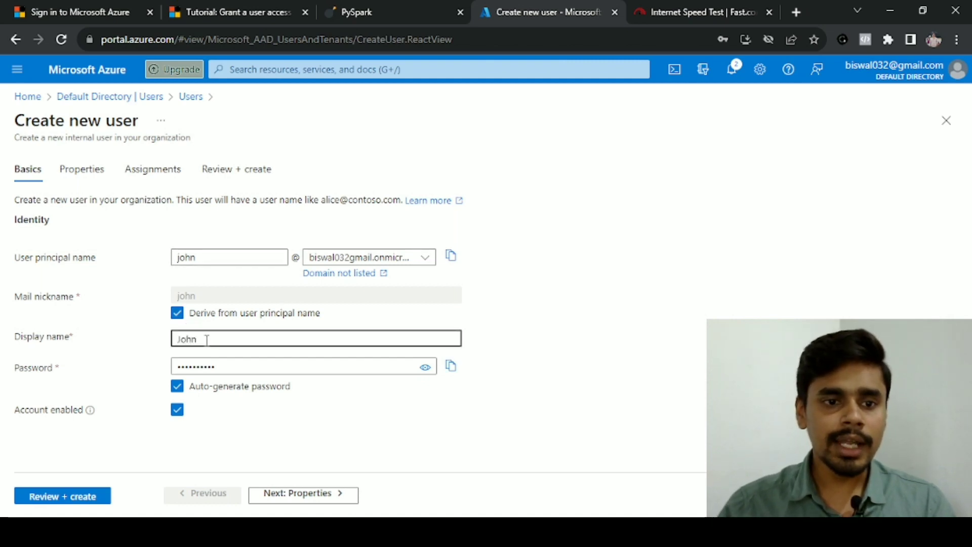
pyautogui.click(182, 386)
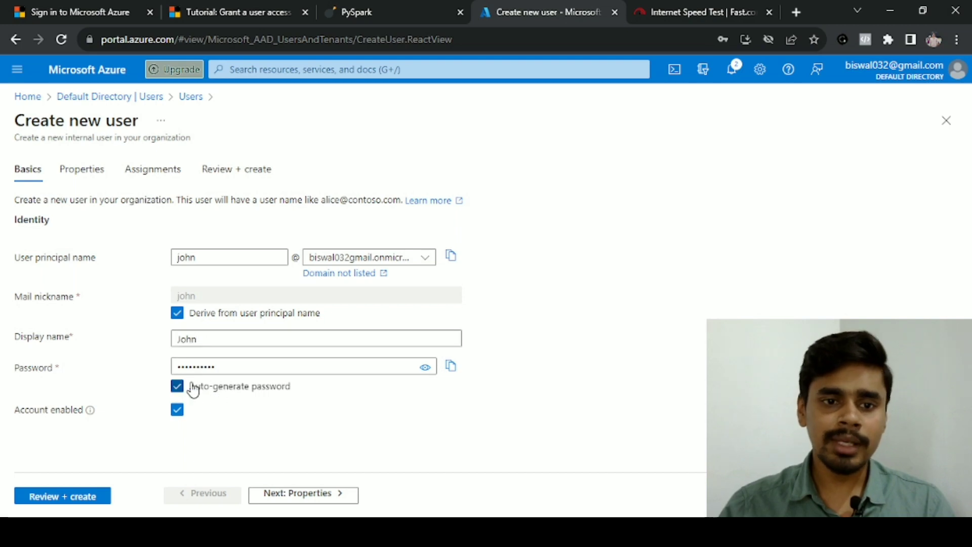
pyautogui.click(227, 368)
pyautogui.write('abc')
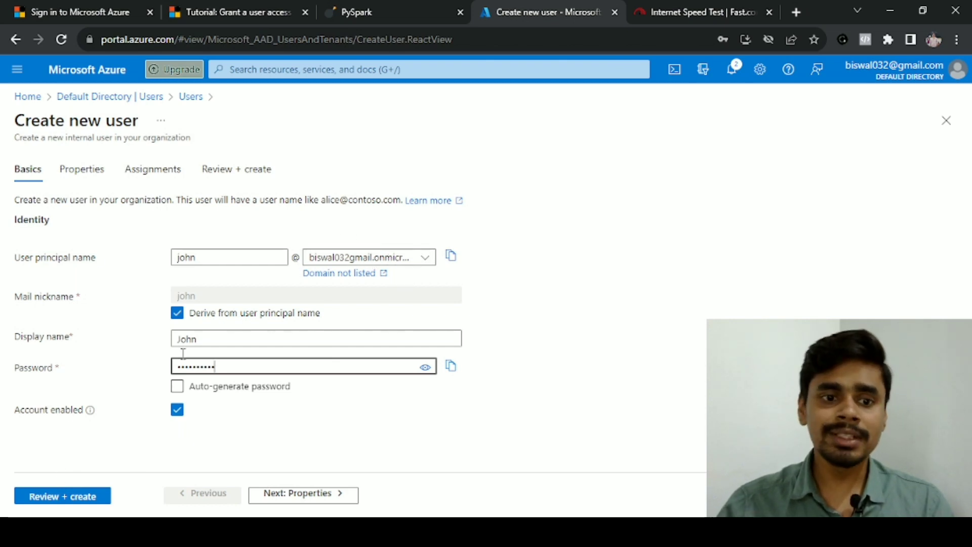
pyautogui.click(37, 496)
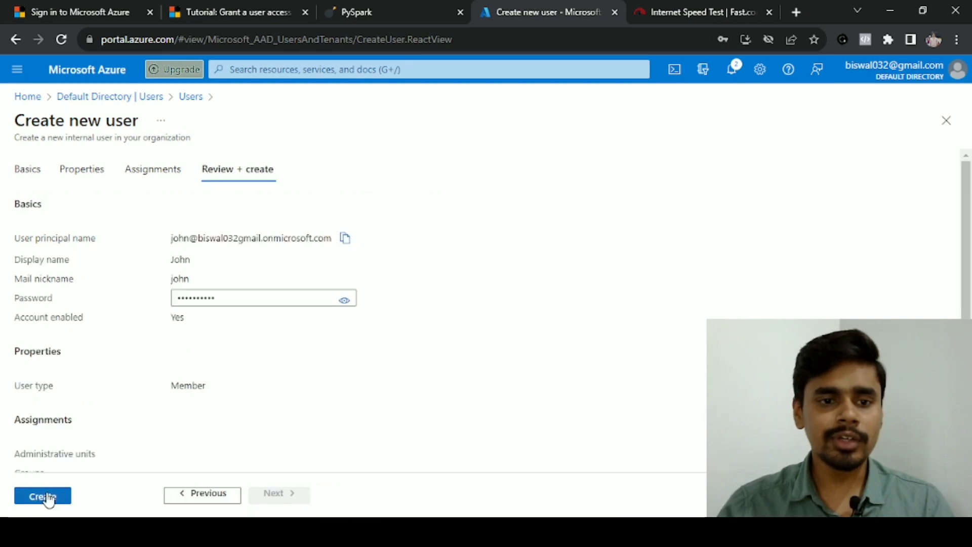
pyautogui.scroll(-1, 107, 375)
# Create John, refresh the Users list until he appears, and select his sign-in name on his profile
pyautogui.click(43, 496)
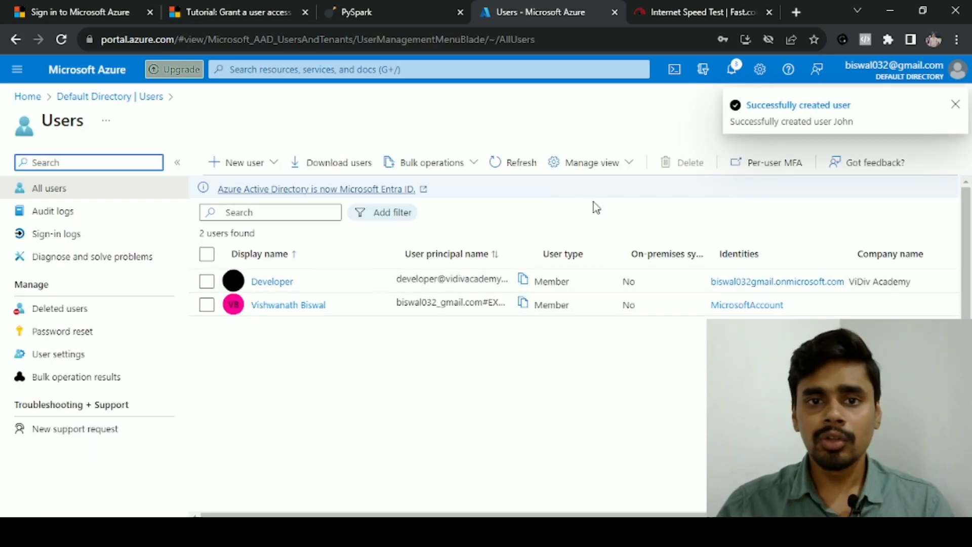
pyautogui.click(505, 167)
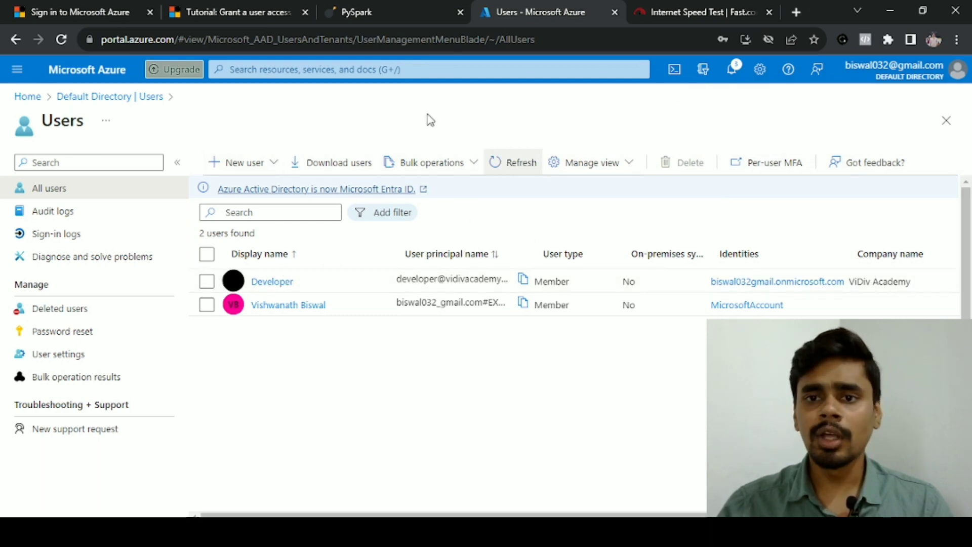
pyautogui.click(503, 171)
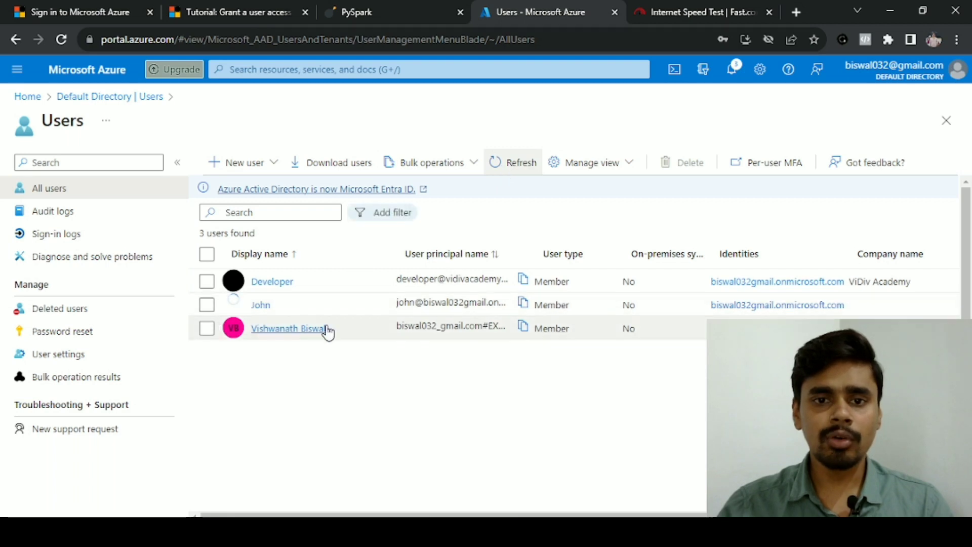
pyautogui.click(259, 306)
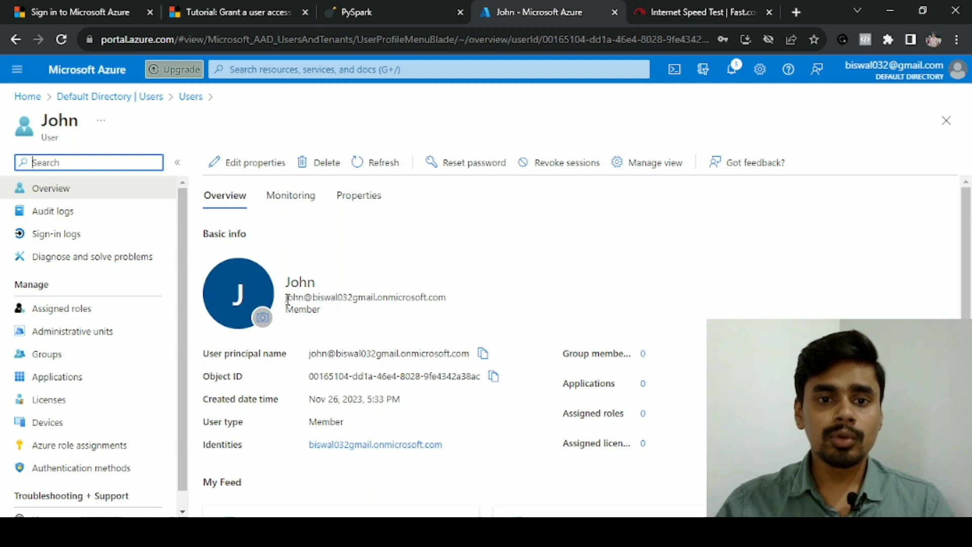
pyautogui.moveTo(286, 297); pyautogui.dragTo(452, 306)
pyautogui.hotkey('alt', 'Tab')
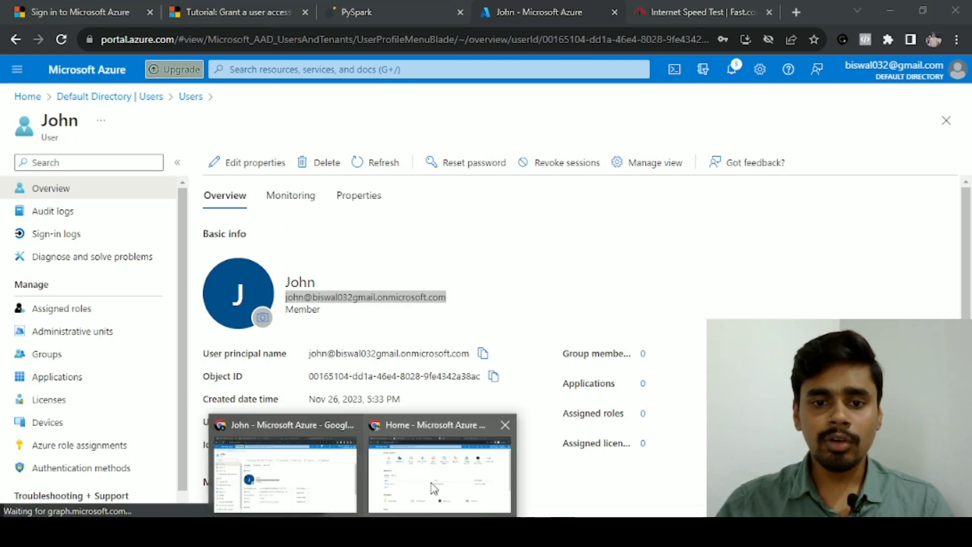
# Sign out in the incognito window and load portal.azure.com in a new incognito tab
pyautogui.click(431, 488)
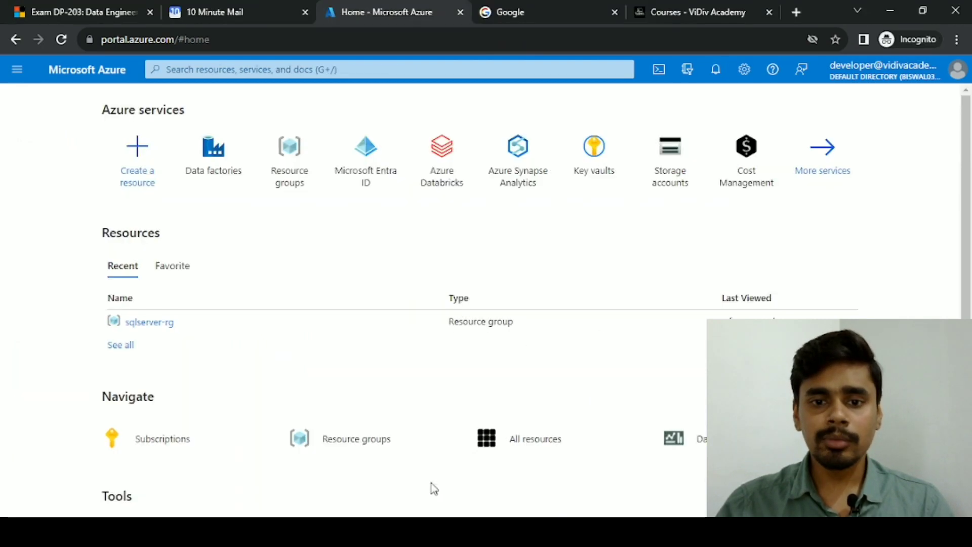
pyautogui.click(957, 70)
pyautogui.click(943, 102)
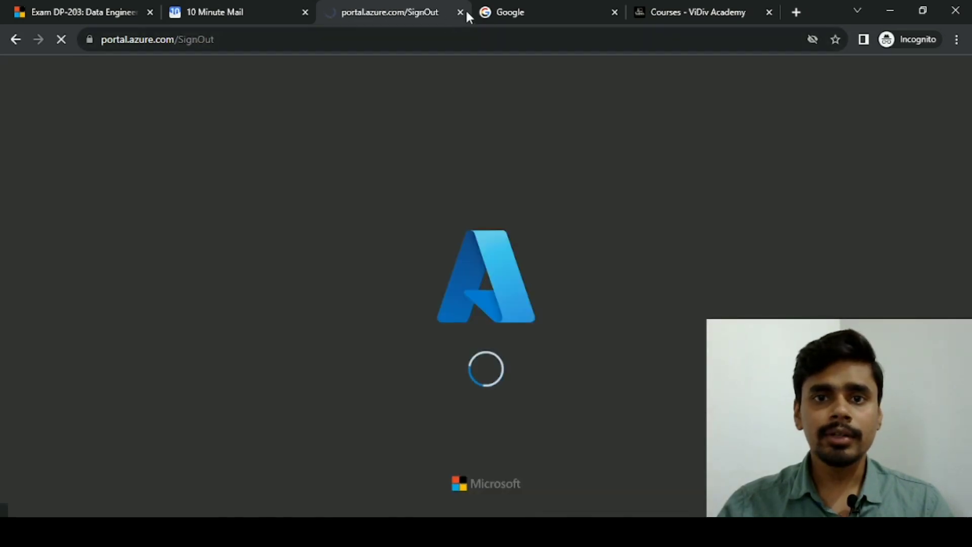
pyautogui.click(795, 13)
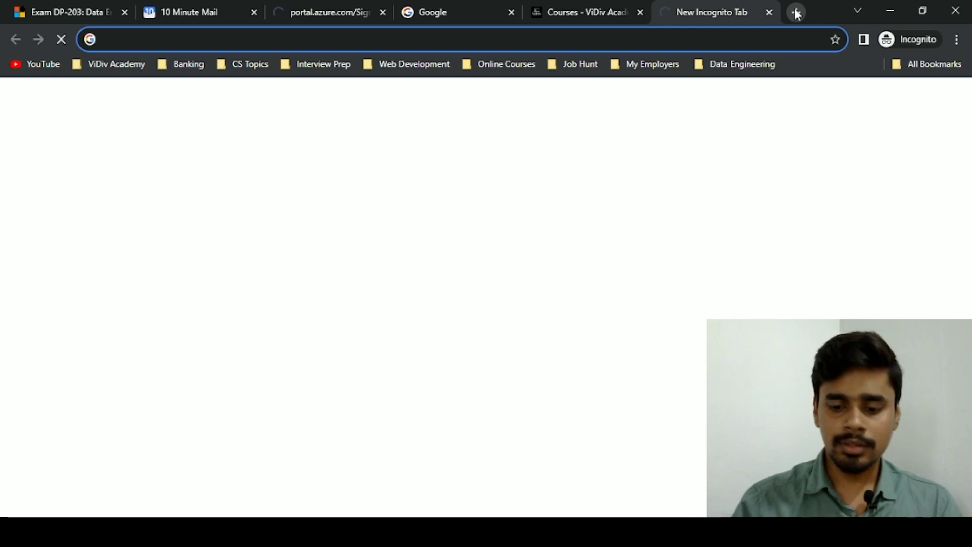
pyautogui.write('portal.azure.com/#home')
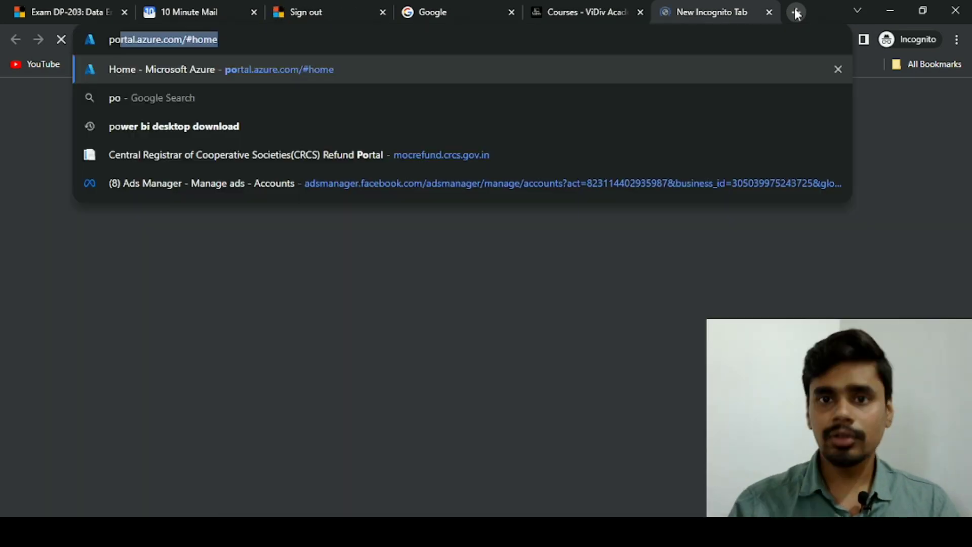
pyautogui.press('Return')
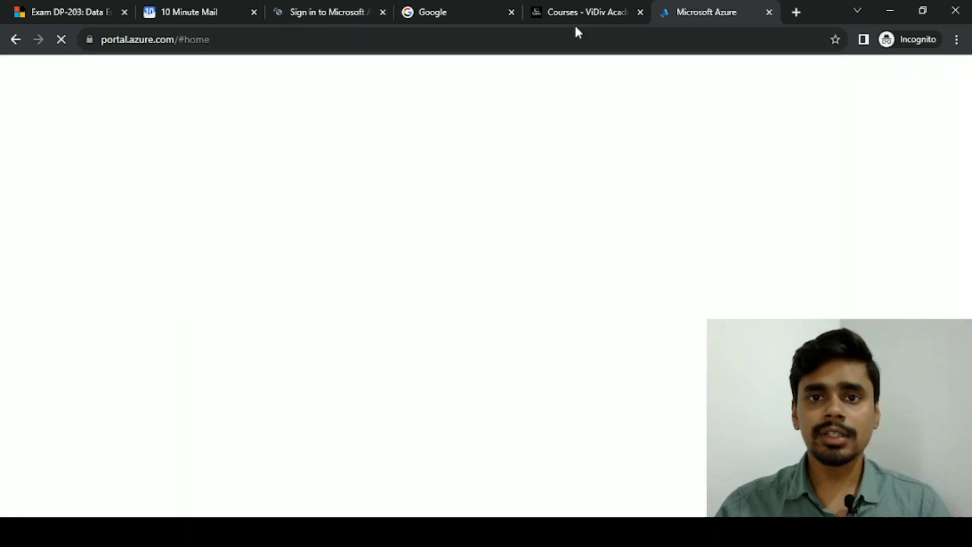
pyautogui.click(382, 12)
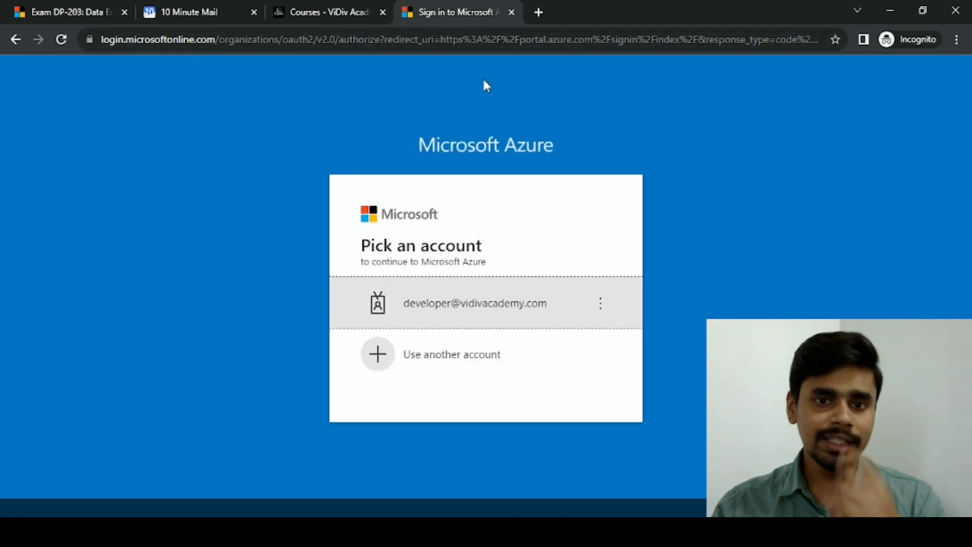
# Choose another account at sign-in and copy John's user principal name from his profile
pyautogui.click(448, 354)
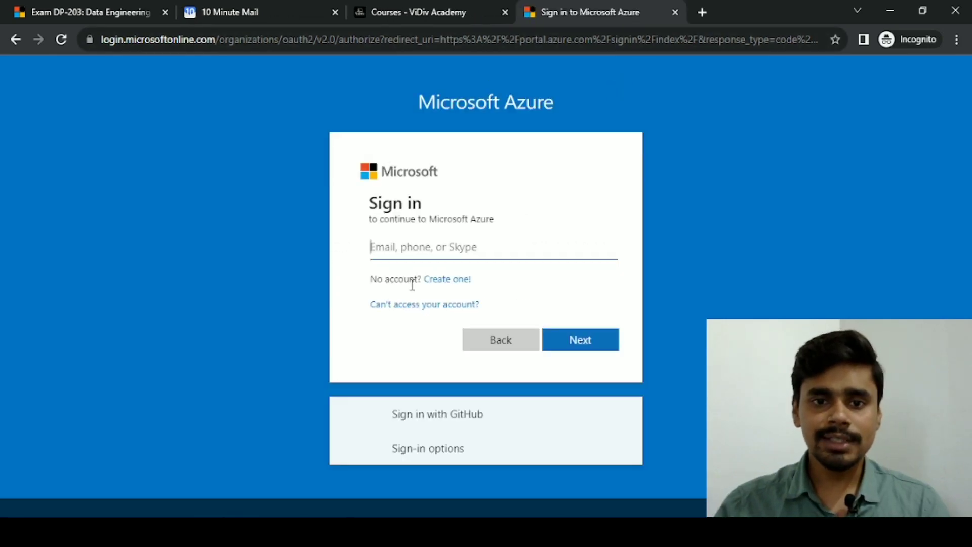
pyautogui.hotkey('ctrl', 'v')
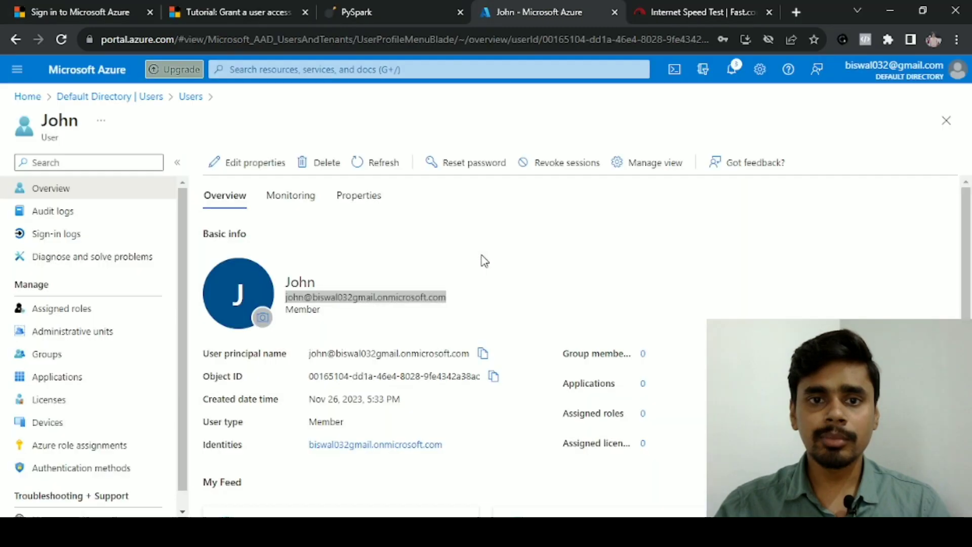
pyautogui.click(430, 295)
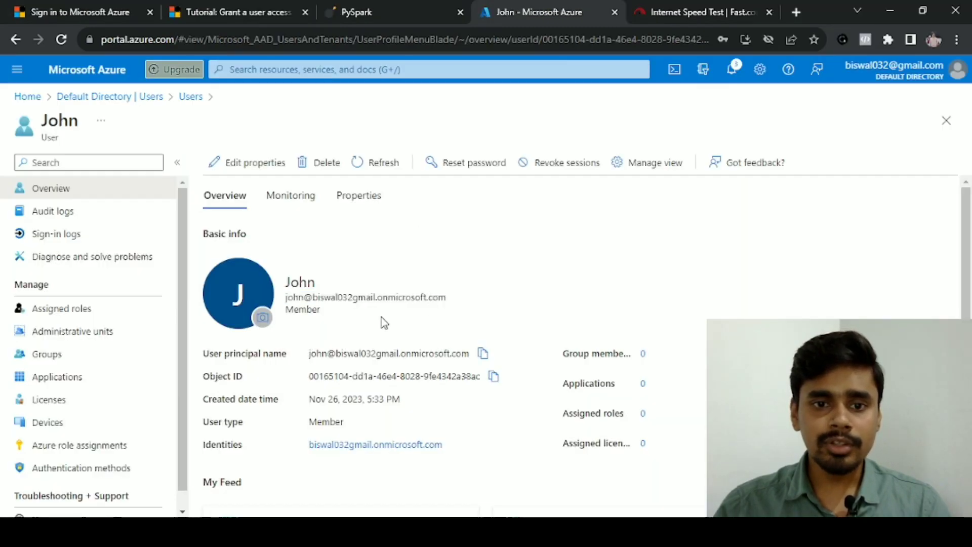
pyautogui.click(483, 352)
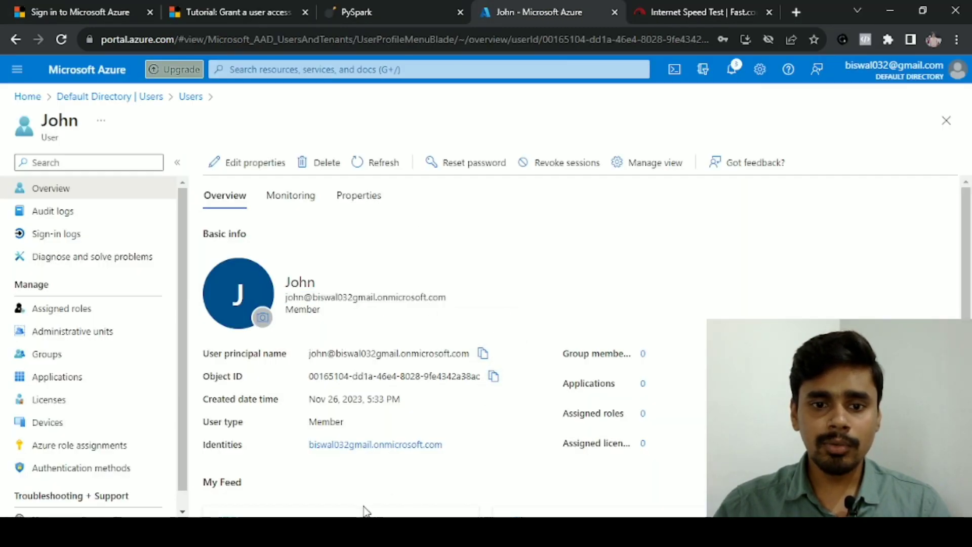
pyautogui.click(364, 532)
pyautogui.click(422, 504)
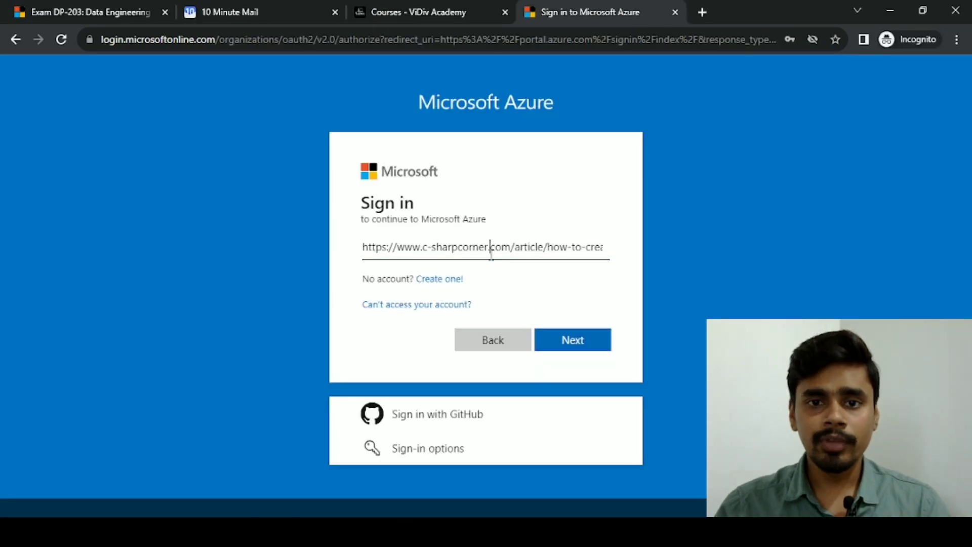
# Sign in with the new user's principal name and temporary password
pyautogui.hotkey('ctrl', 'a')
pyautogui.hotkey('ctrl', 'v')
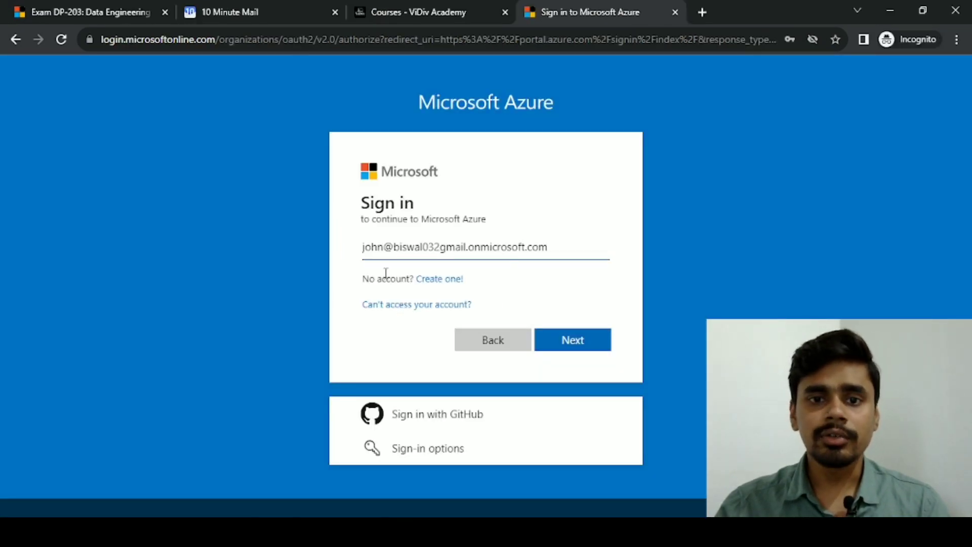
pyautogui.click(549, 339)
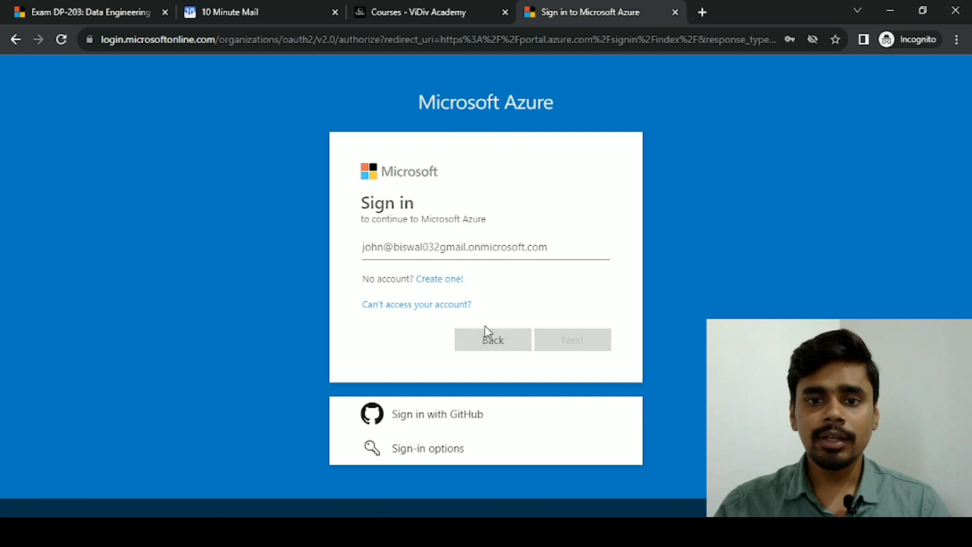
pyautogui.write('***')
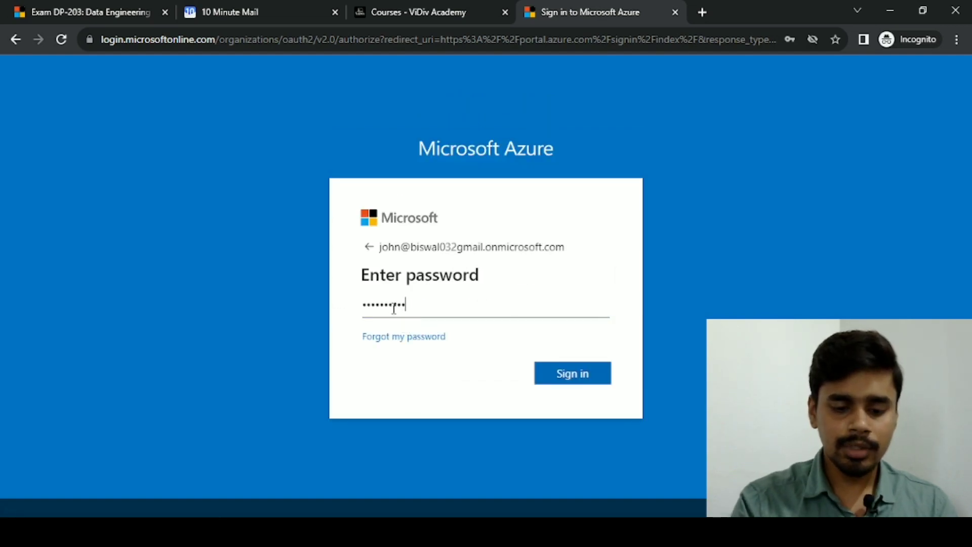
pyautogui.press('Return')
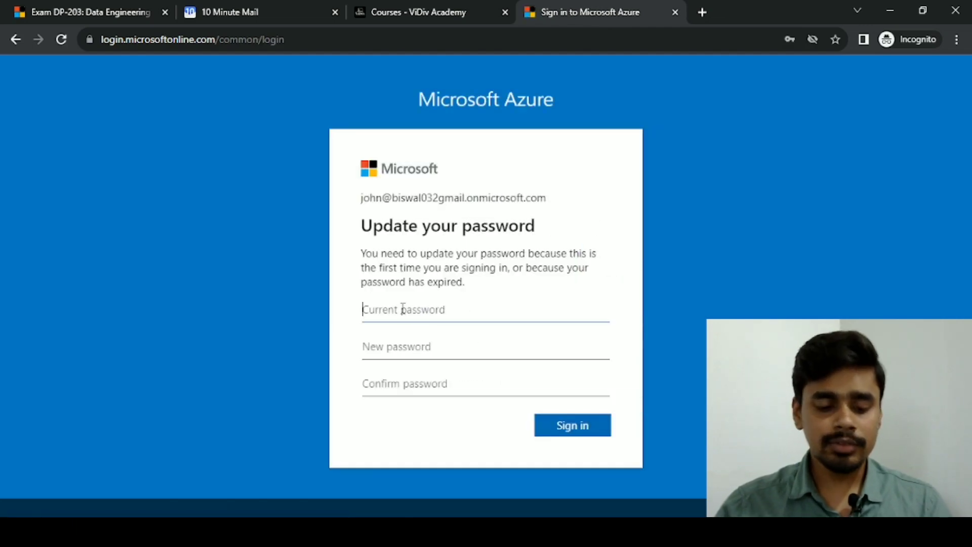
# Enter the current password, then set and confirm a new password to complete sign-in
pyautogui.write('****')
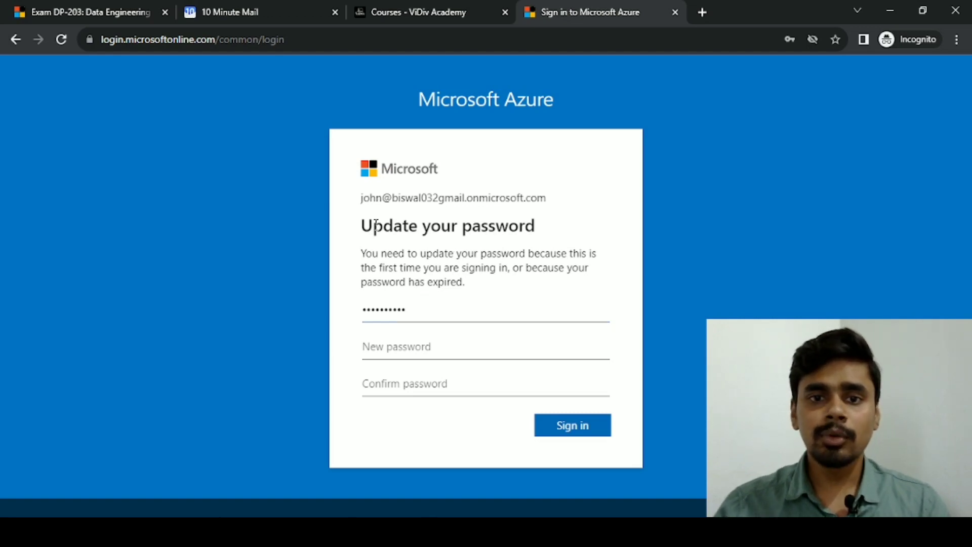
pyautogui.moveTo(376, 225); pyautogui.dragTo(535, 226)
pyautogui.click(421, 353)
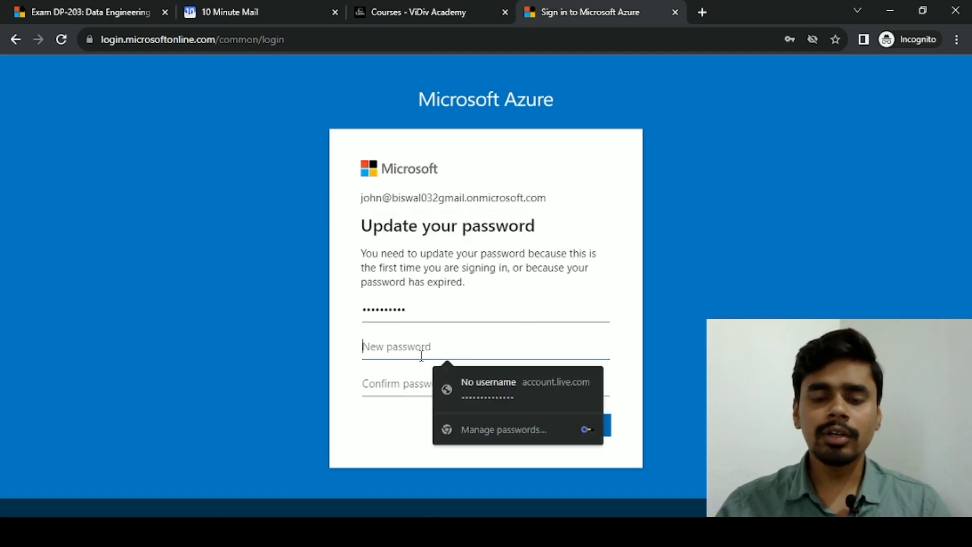
pyautogui.write('abc')
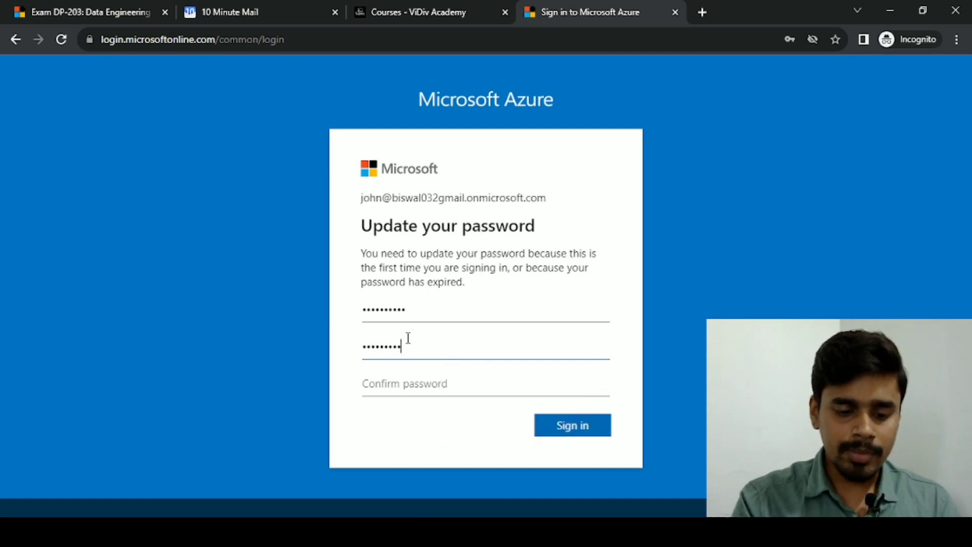
pyautogui.press('BackSpace')
pyautogui.press('BackSpace')
pyautogui.press('BackSpace')
pyautogui.press('BackSpace')
pyautogui.press('BackSpace')
pyautogui.press('BackSpace')
pyautogui.press('BackSpace')
pyautogui.press('BackSpace')
pyautogui.press('BackSpace')
pyautogui.write('ab')
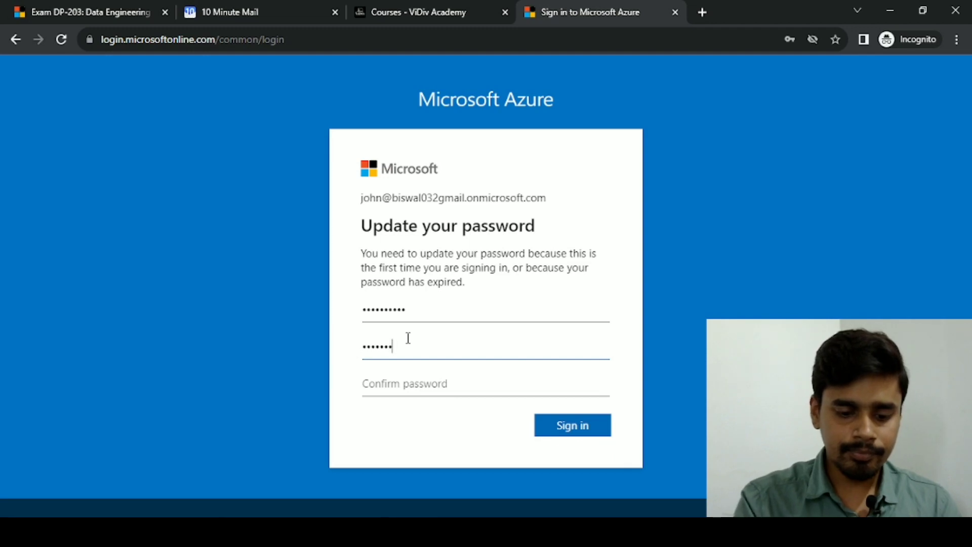
pyautogui.press('Tab')
pyautogui.write('ab')
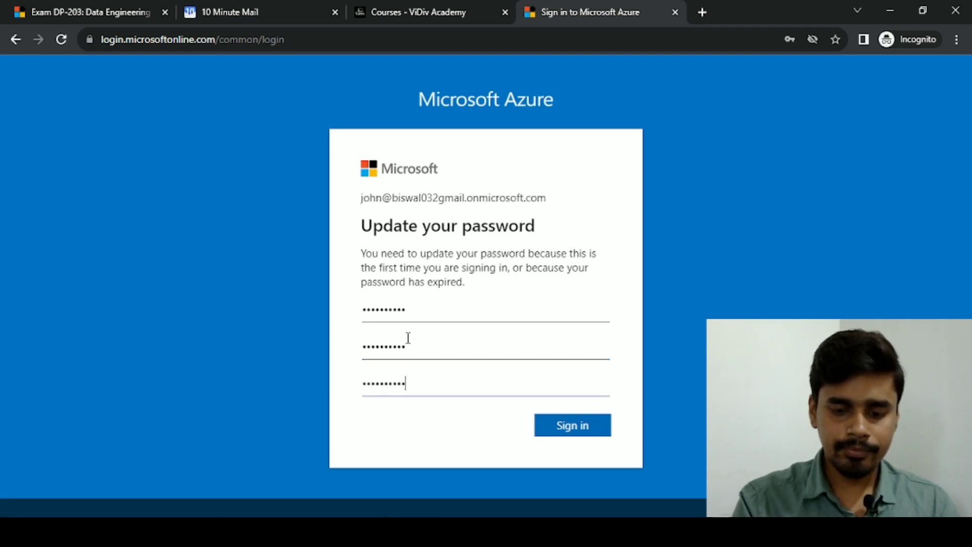
pyautogui.click(579, 430)
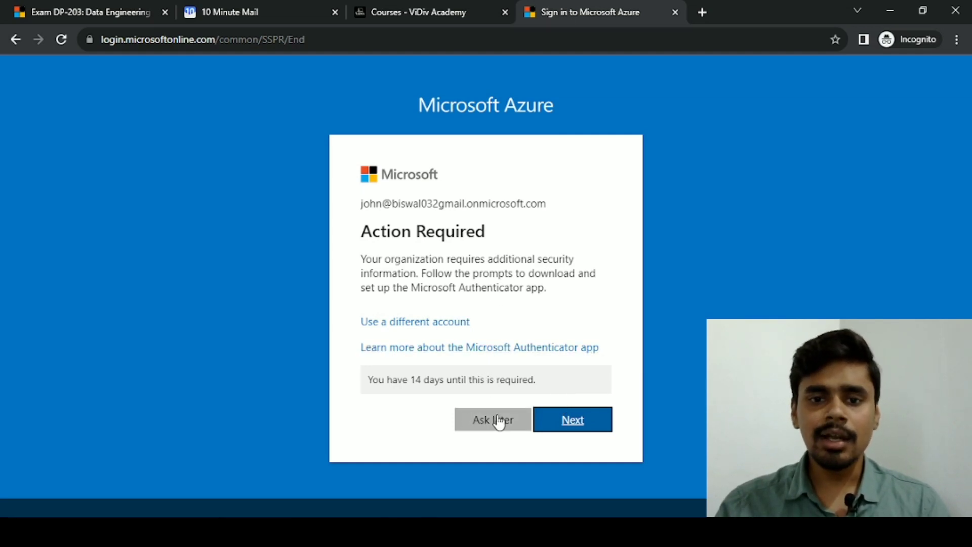
# Postpone the Microsoft Authenticator setup with 'Ask later'
pyautogui.moveTo(391, 259); pyautogui.dragTo(488, 300)
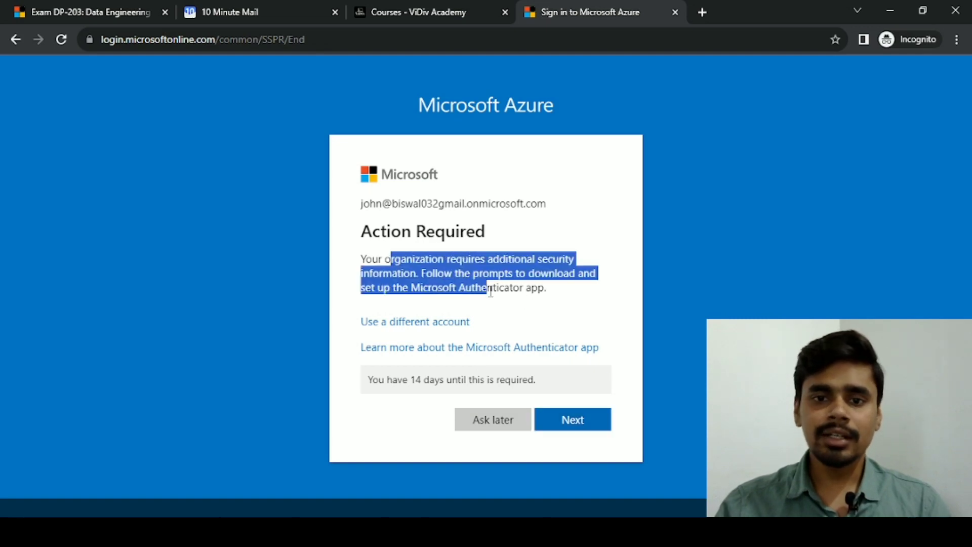
pyautogui.click(422, 292)
pyautogui.moveTo(425, 294); pyautogui.dragTo(545, 291)
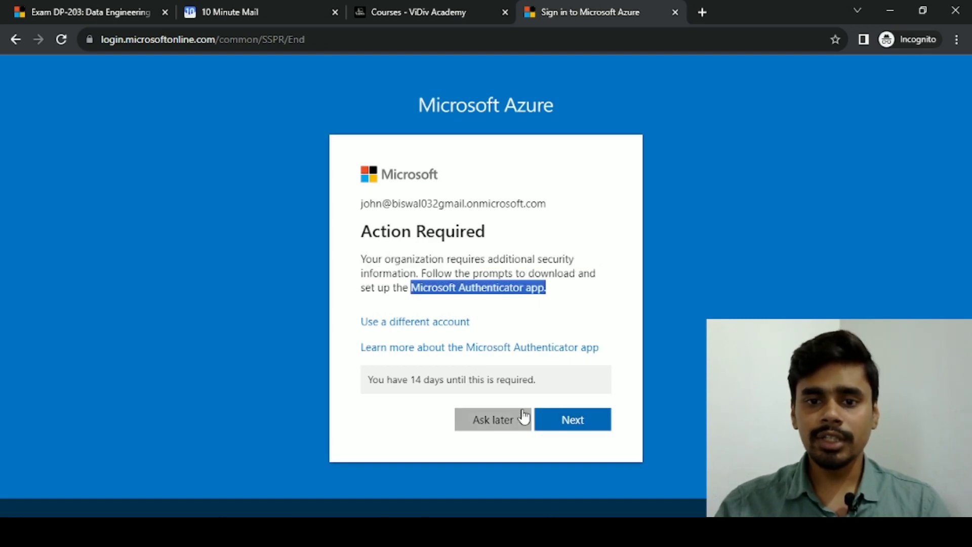
pyautogui.click(495, 424)
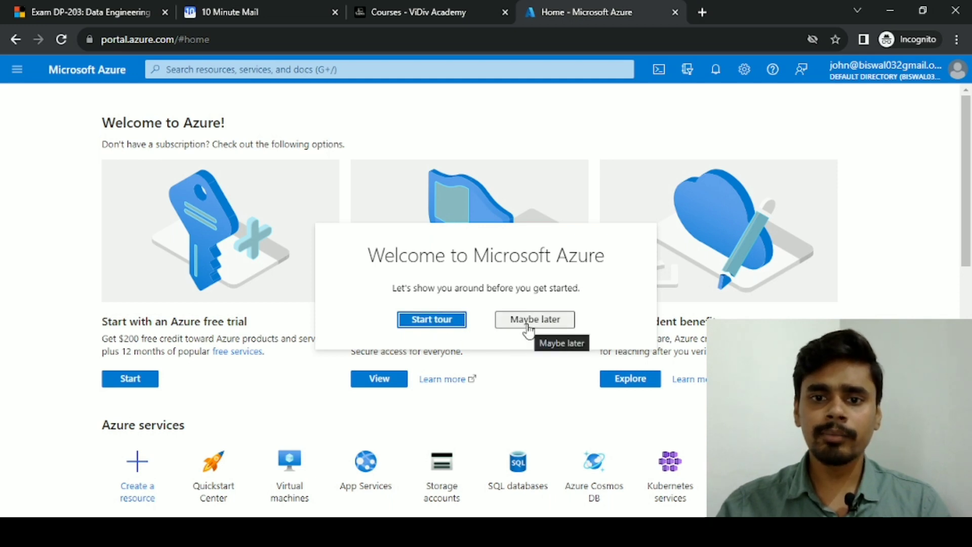
# Skip the Welcome to Microsoft Azure tour with 'Maybe later'
pyautogui.click(527, 321)
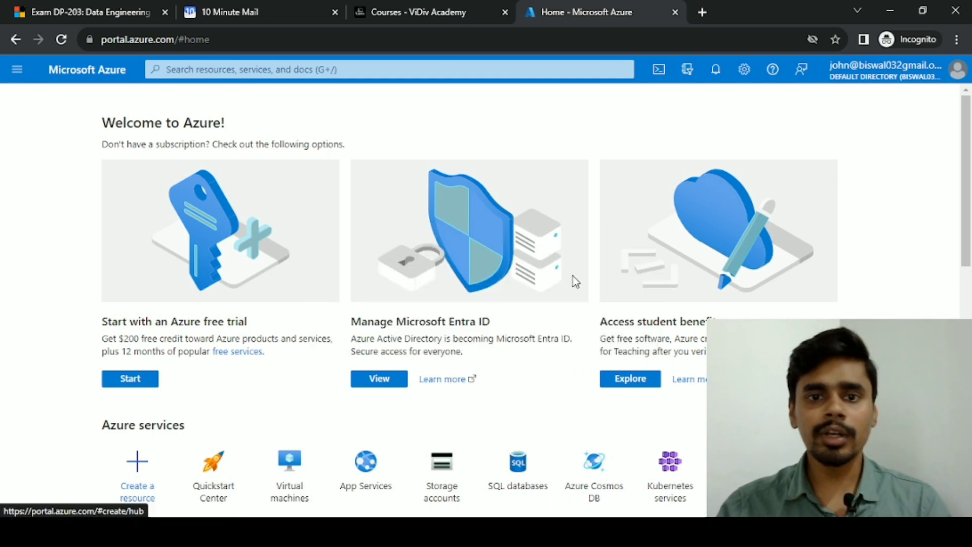
pyautogui.scroll(-10, 167, 289)
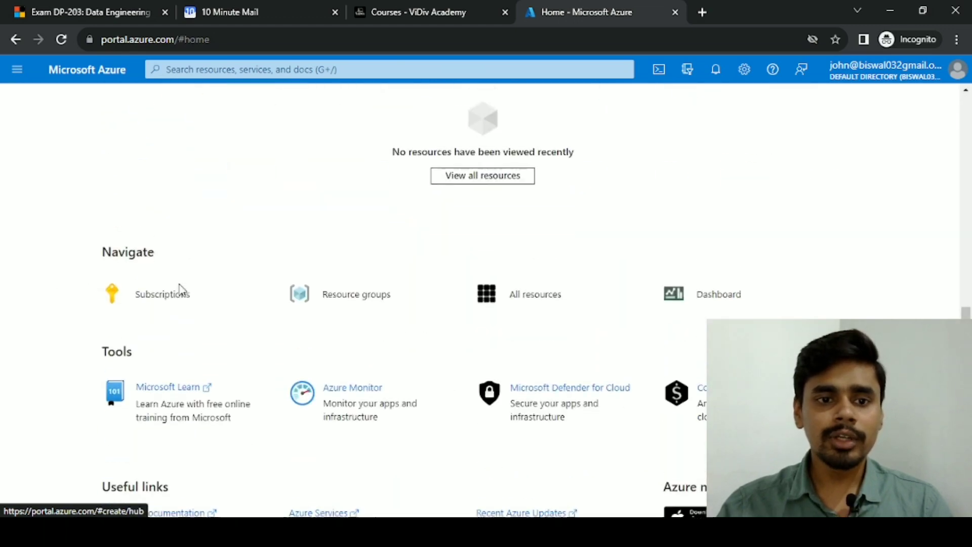
pyautogui.scroll(6, 180, 288)
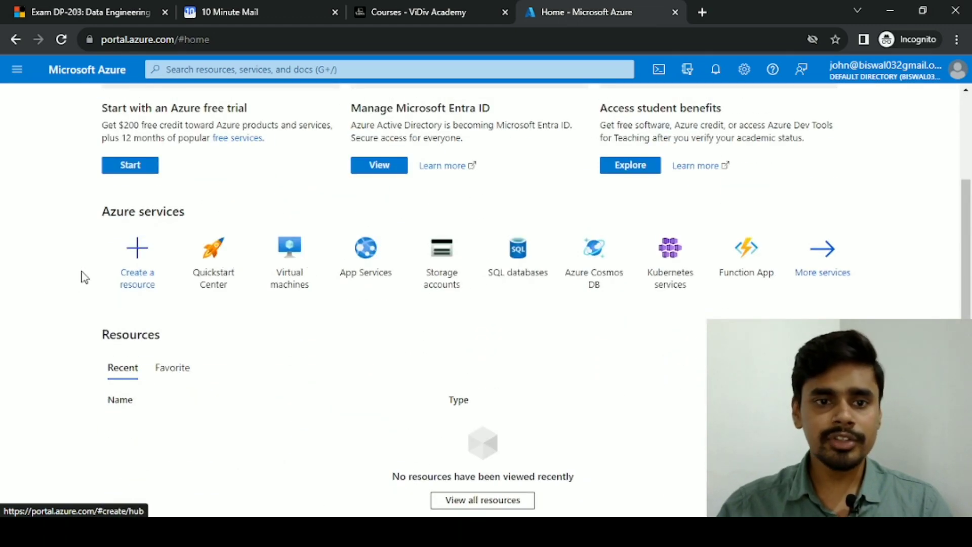
# Close the Welcome to Azure page in the new user's session
pyautogui.scroll(-8, 81, 276)
pyautogui.scroll(8, 81, 275)
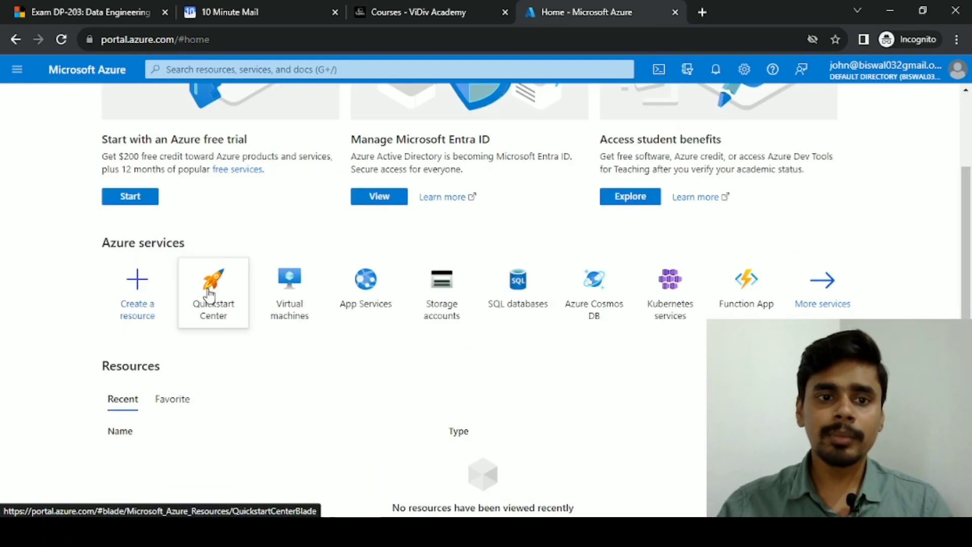
pyautogui.moveTo(299, 296)
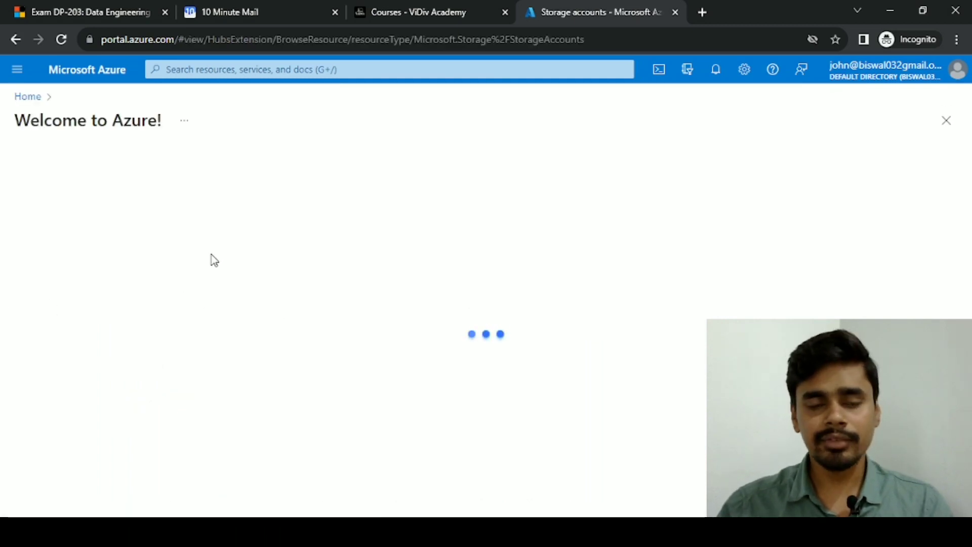
pyautogui.scroll(-1, 214, 310)
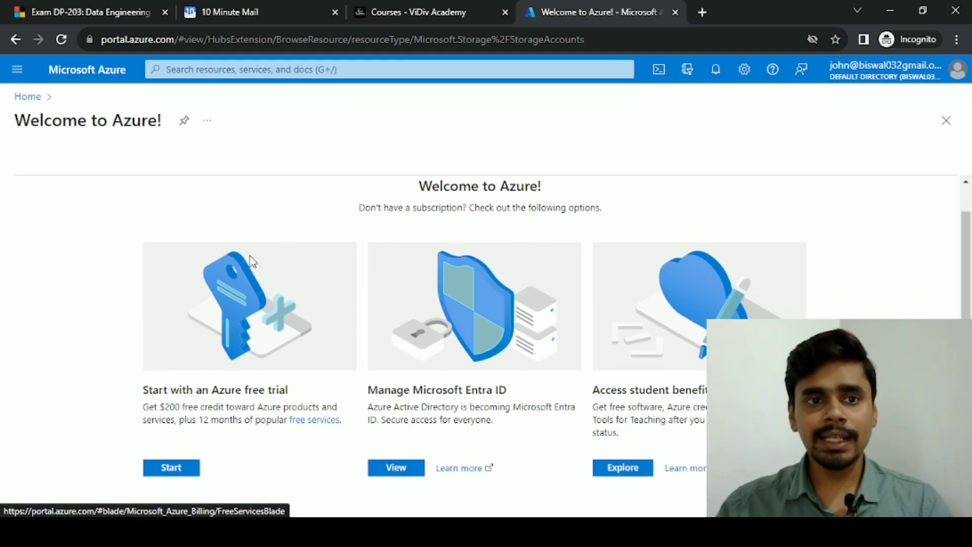
pyautogui.click(945, 120)
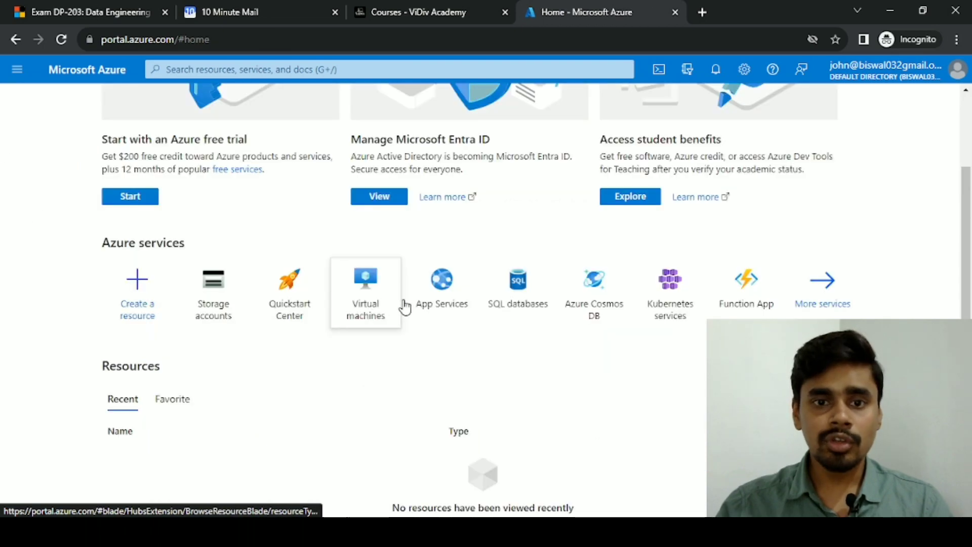
pyautogui.scroll(3, 289, 161)
# Search the portal for resource groups, then close the welcome page to reach Home
pyautogui.click(240, 70)
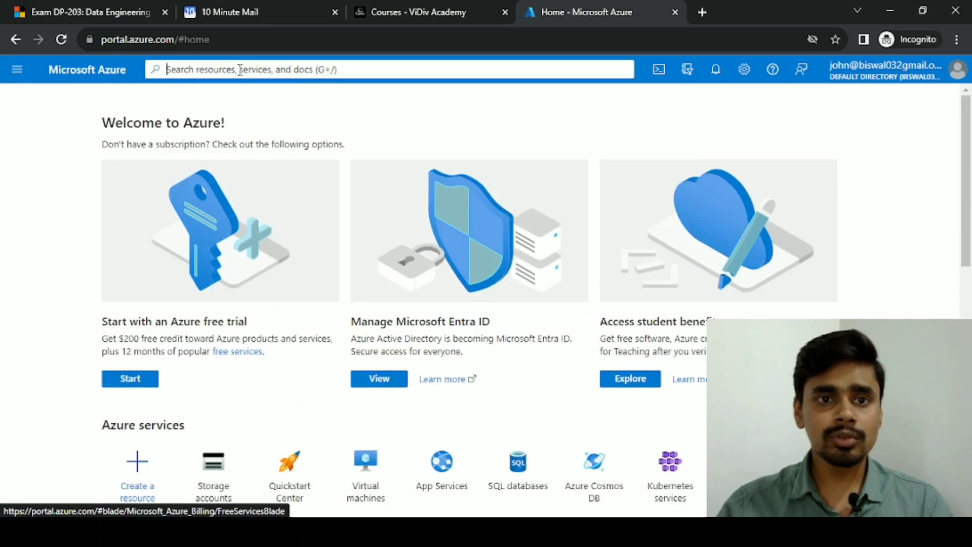
pyautogui.write('tesource')
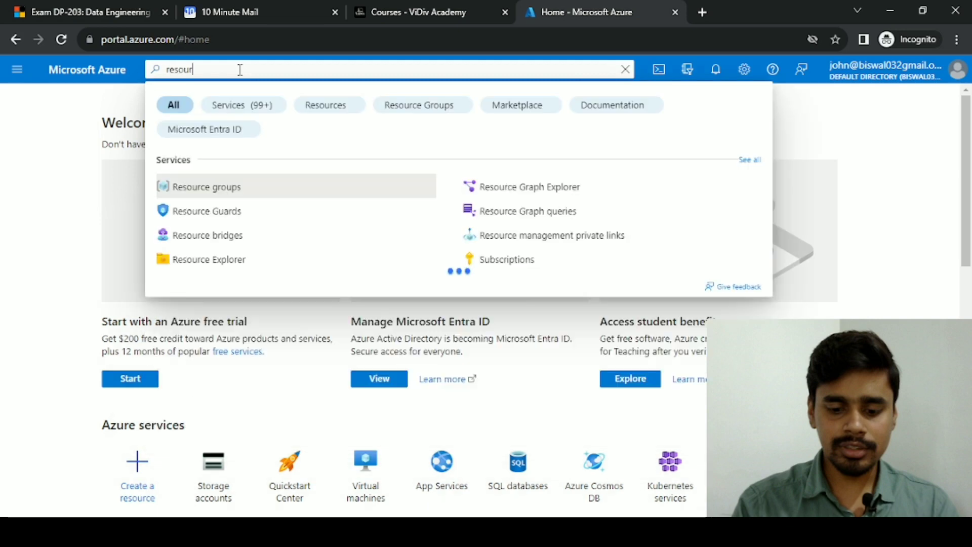
pyautogui.click(229, 186)
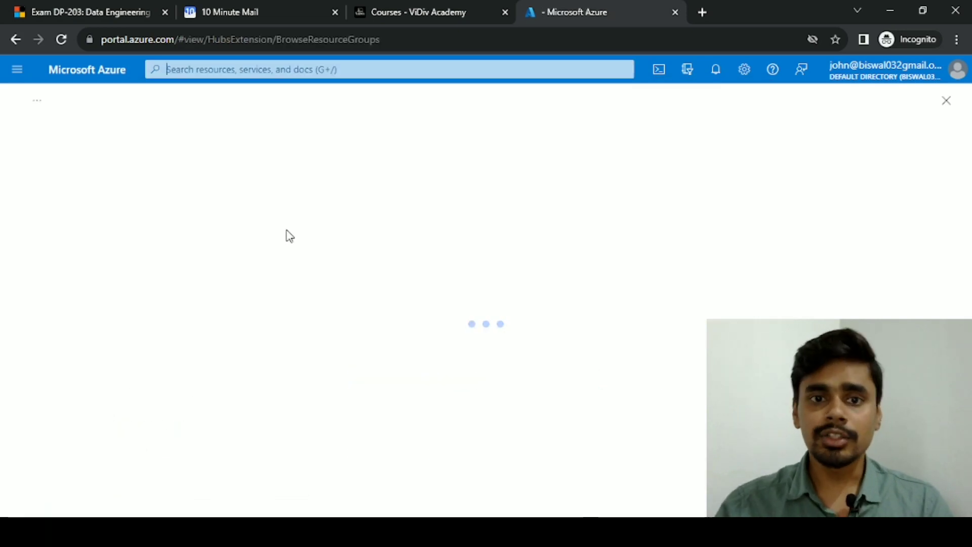
pyautogui.scroll(-1, 147, 260)
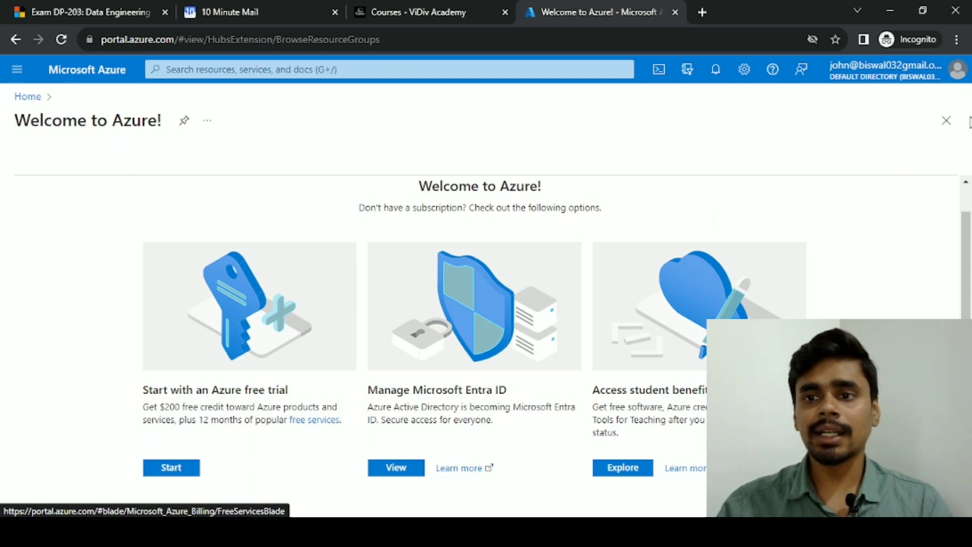
pyautogui.click(947, 121)
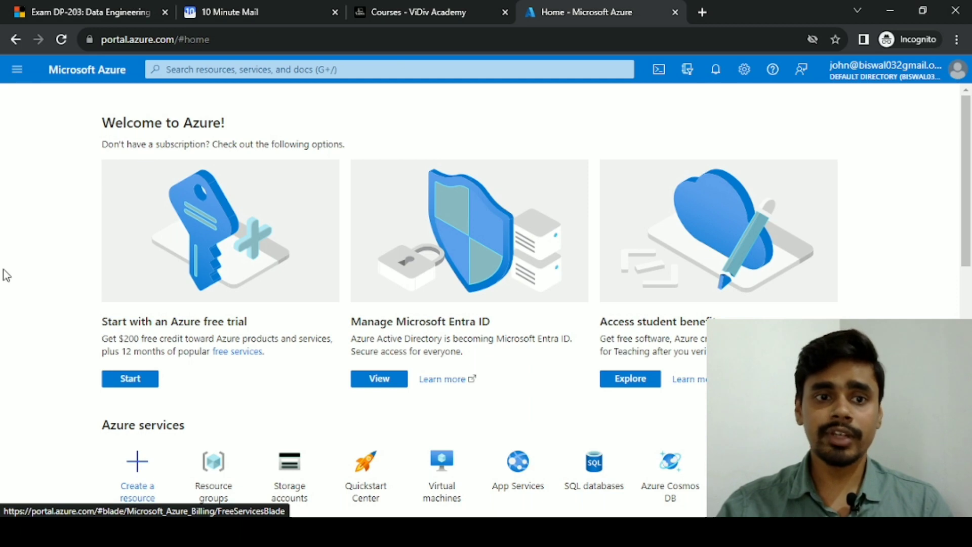
# In the administrator's window, open Access control (IAM) for resource group AZ900-RG
pyautogui.moveTo(361, 530)
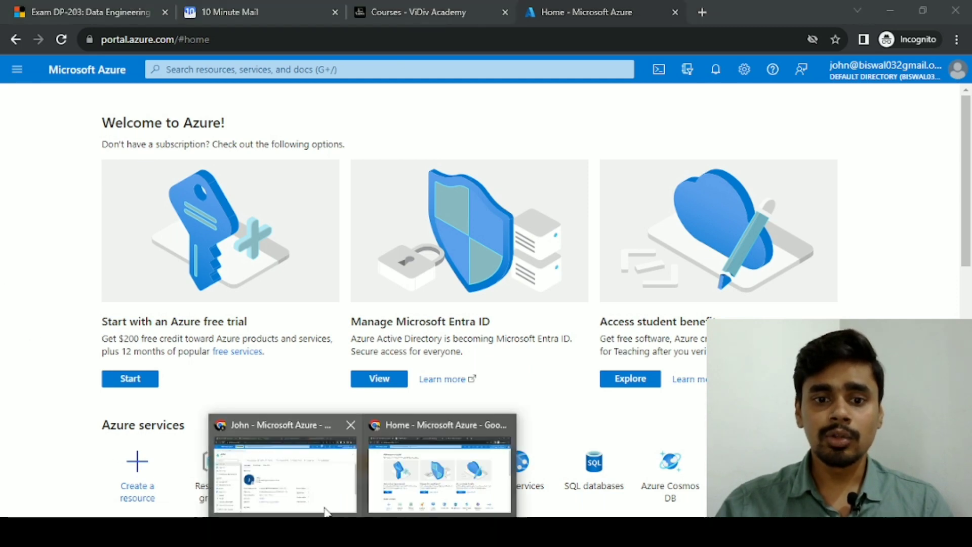
pyautogui.click(310, 485)
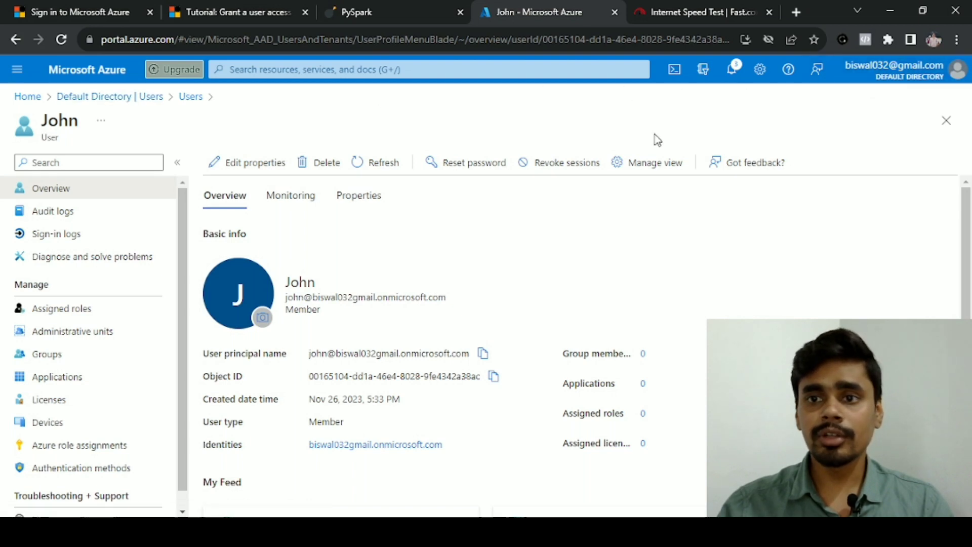
pyautogui.click(30, 99)
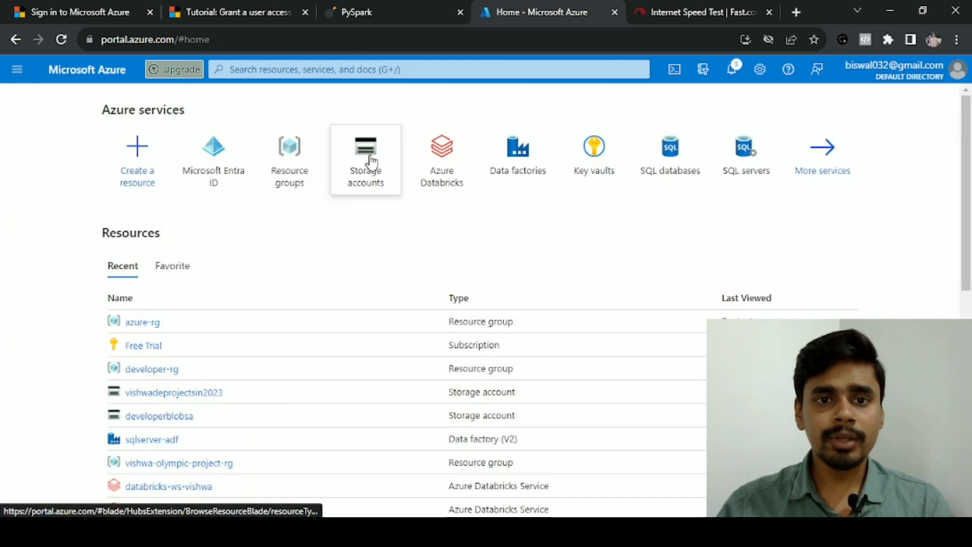
pyautogui.click(276, 164)
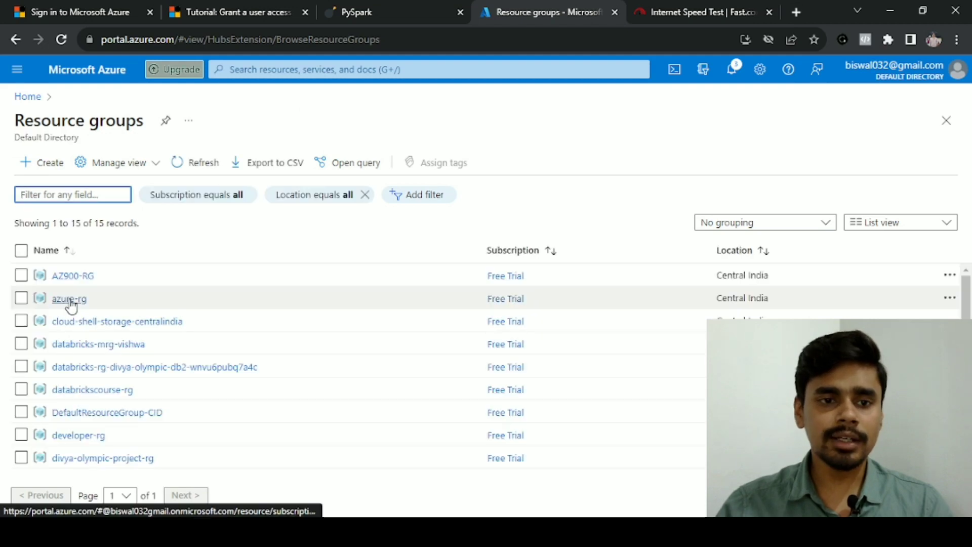
pyautogui.click(76, 275)
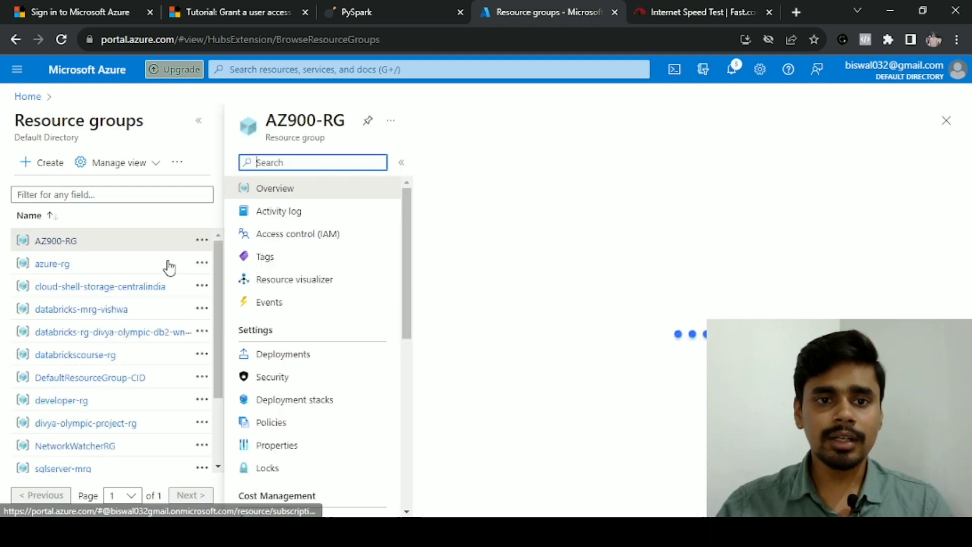
pyautogui.click(301, 234)
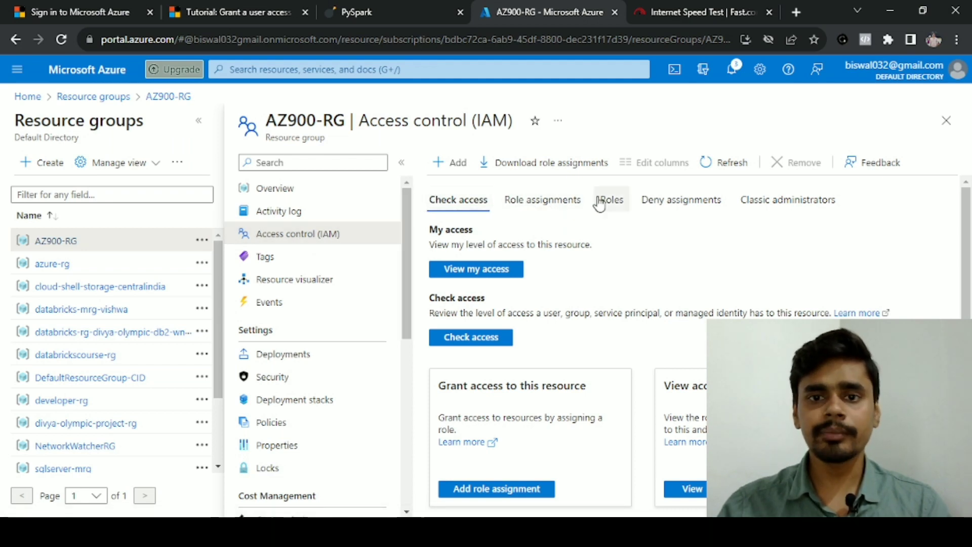
# Start a new role assignment via Add > Add role assignment and focus the role search
pyautogui.click(566, 200)
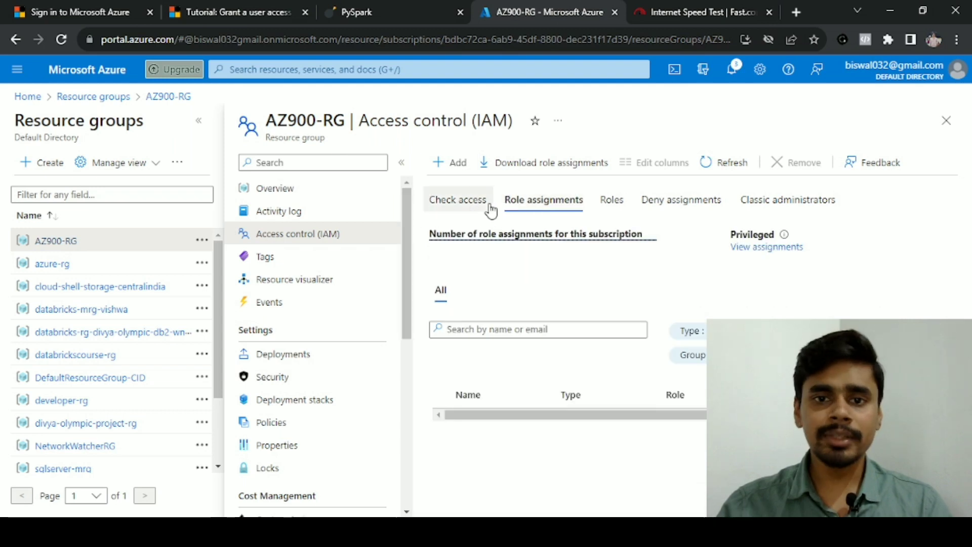
pyautogui.click(452, 164)
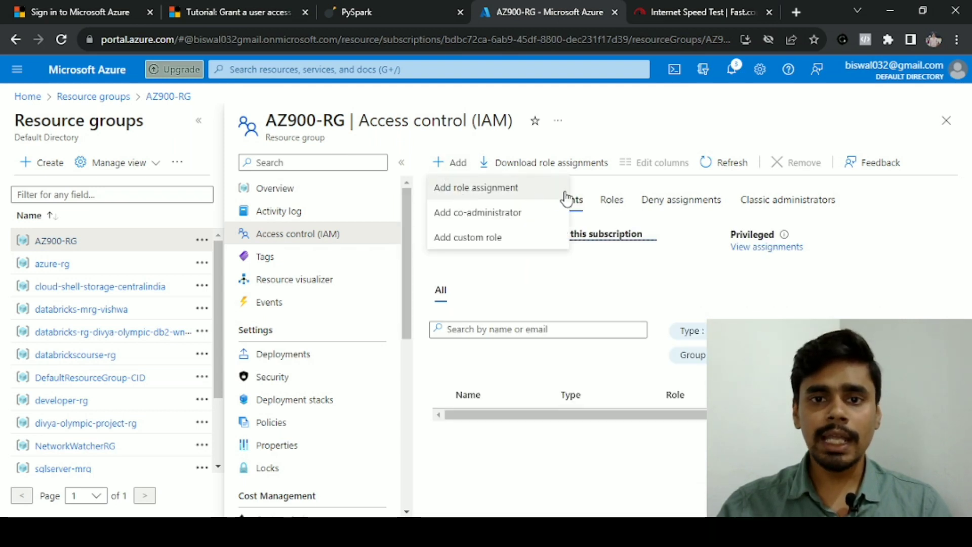
pyautogui.click(521, 193)
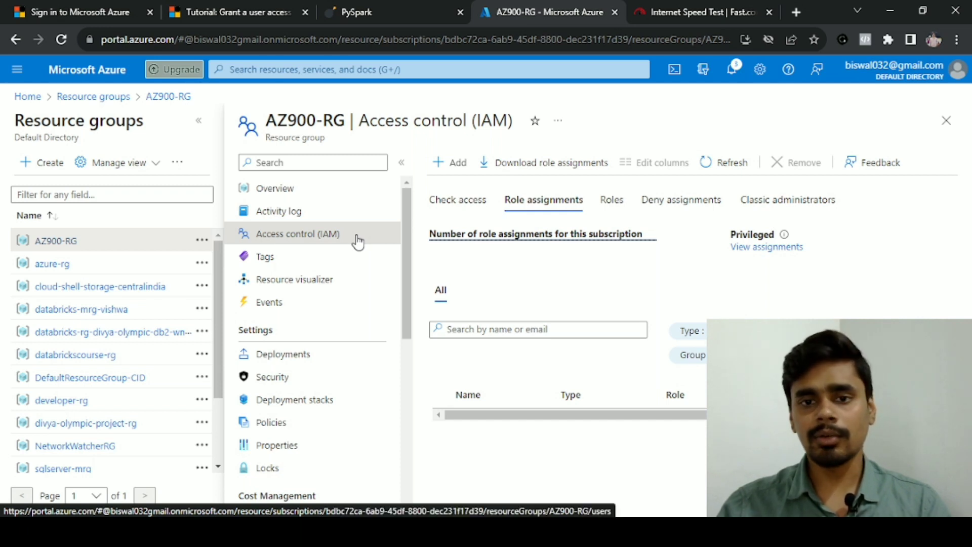
pyautogui.click(119, 309)
# Search the role list for 'Virtual Machine' to find Virtual Machine Contributor
pyautogui.write('VB')
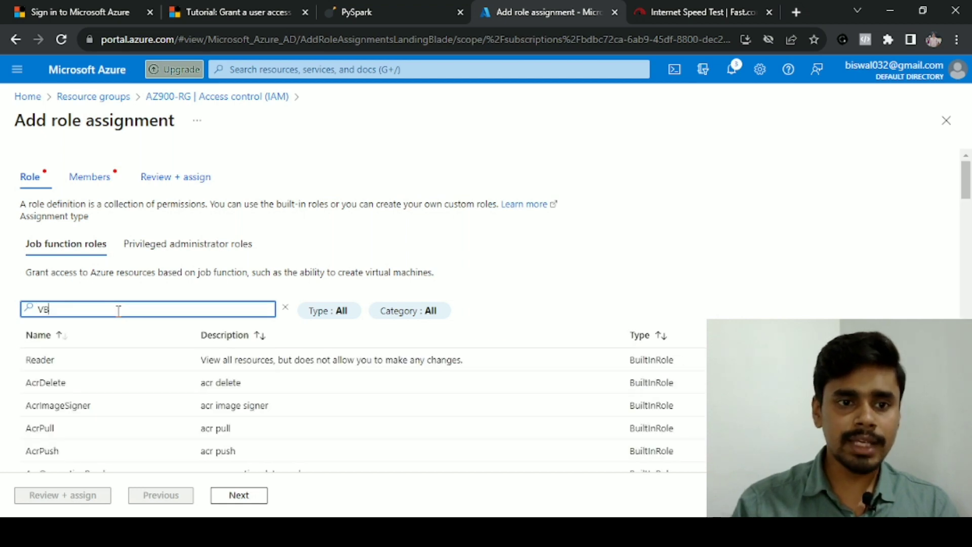
pyautogui.press('BackSpace')
pyautogui.write('irt')
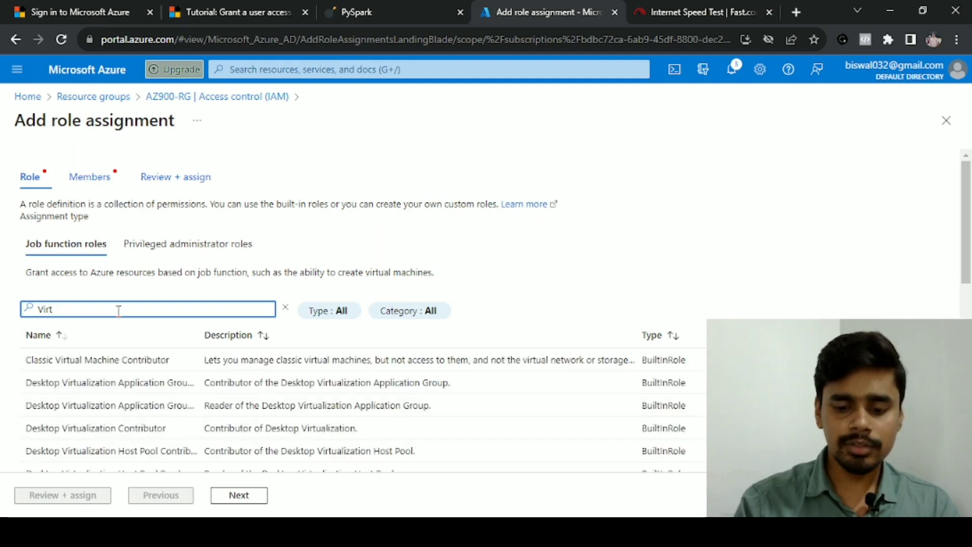
pyautogui.write('auual Machine')
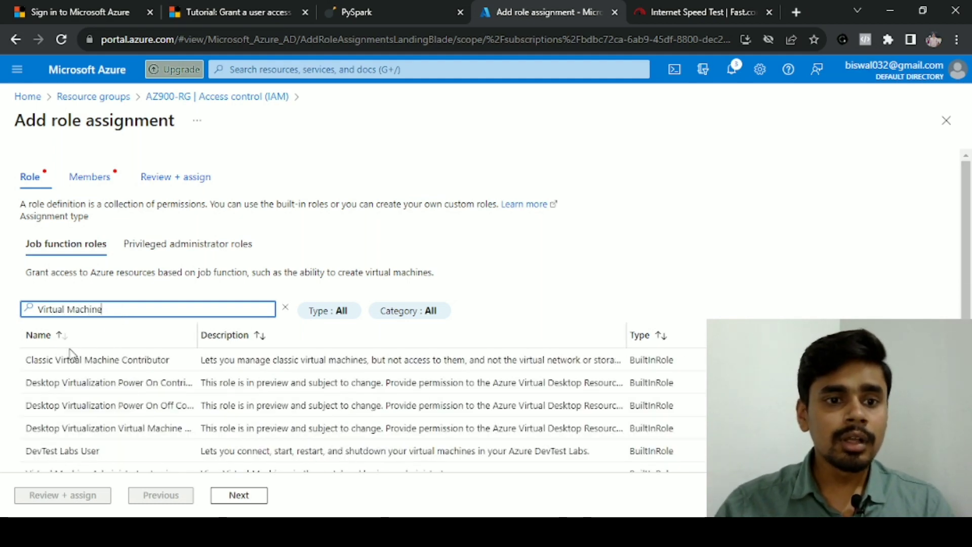
pyautogui.scroll(-3, 128, 373)
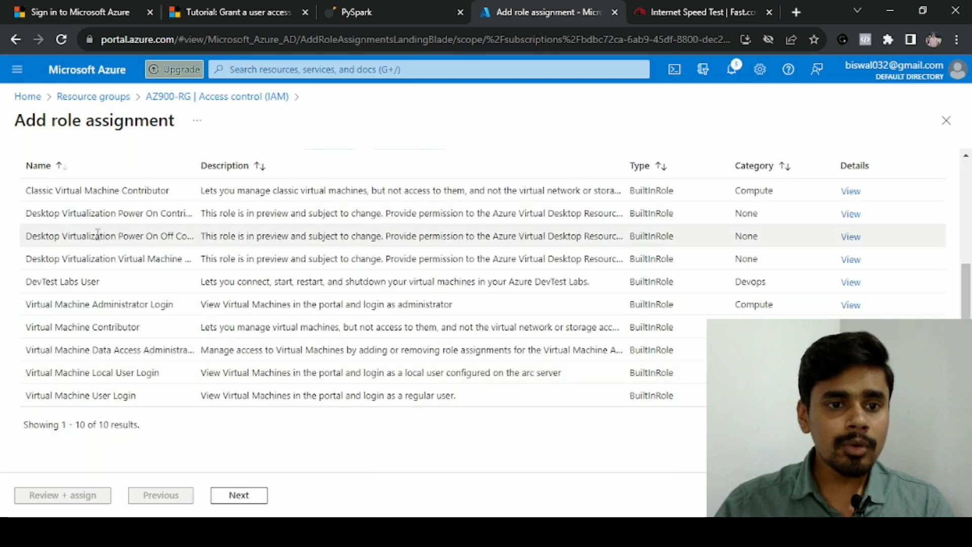
pyautogui.scroll(1, 101, 258)
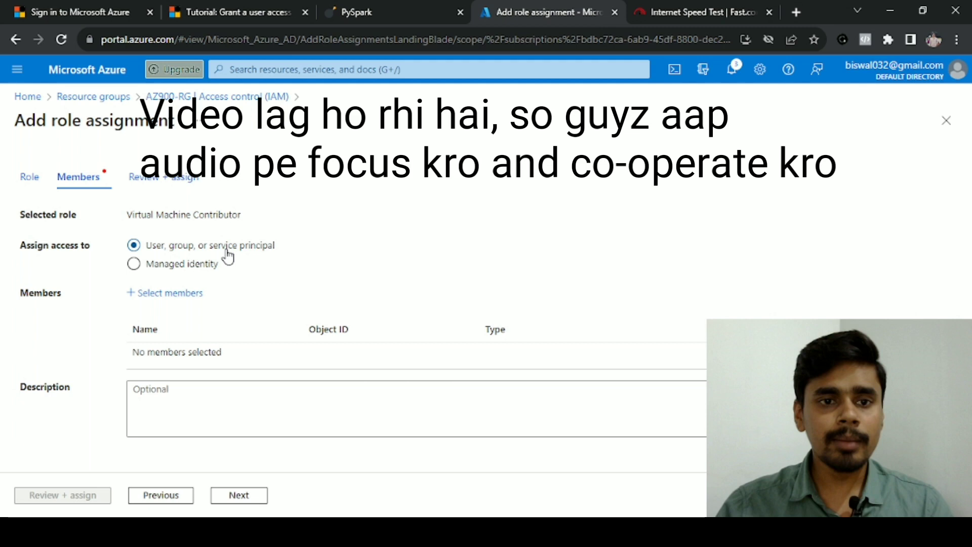
# Add the new user as a member of the Virtual Machine Contributor assignment
pyautogui.click(169, 293)
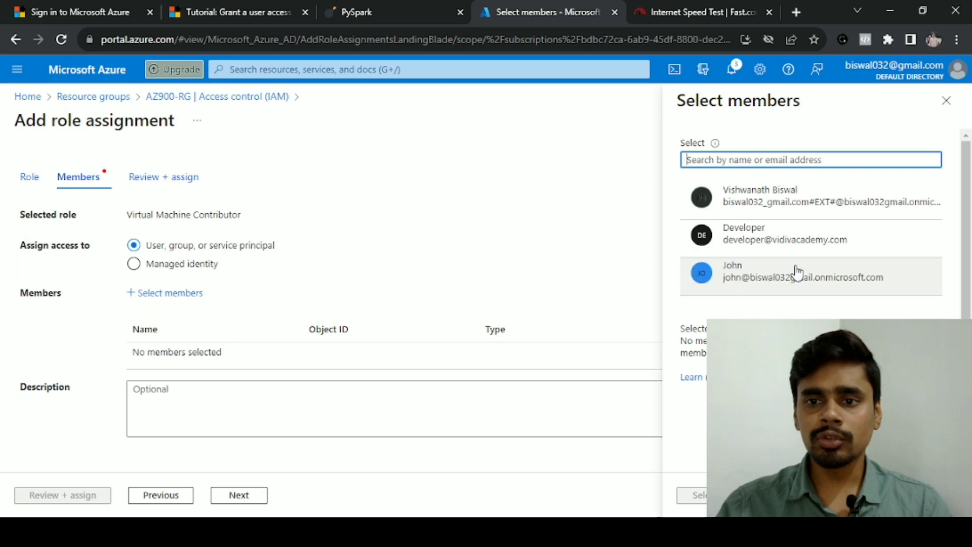
pyautogui.click(797, 272)
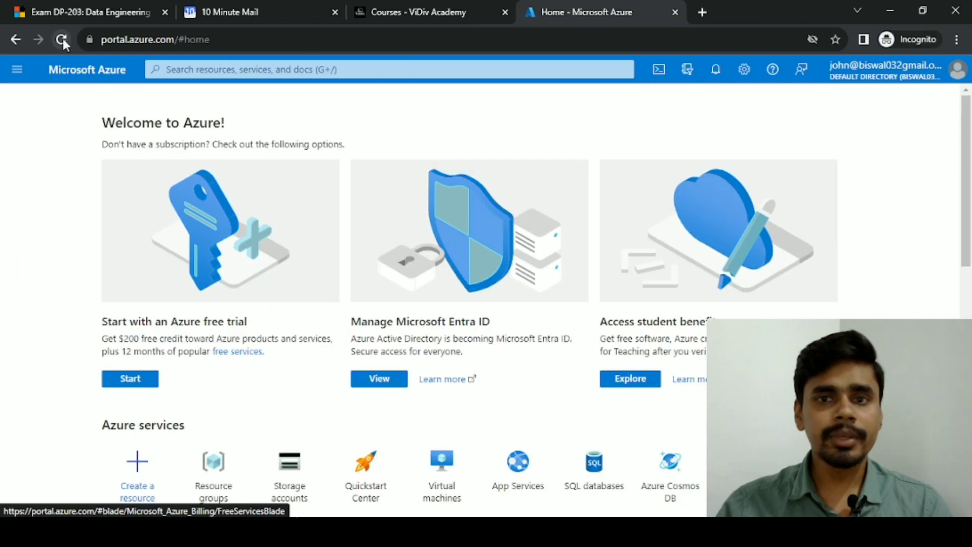
# Reload the new user's portal, refresh Resource groups to show AZ900-RG, then return Home
pyautogui.click(62, 40)
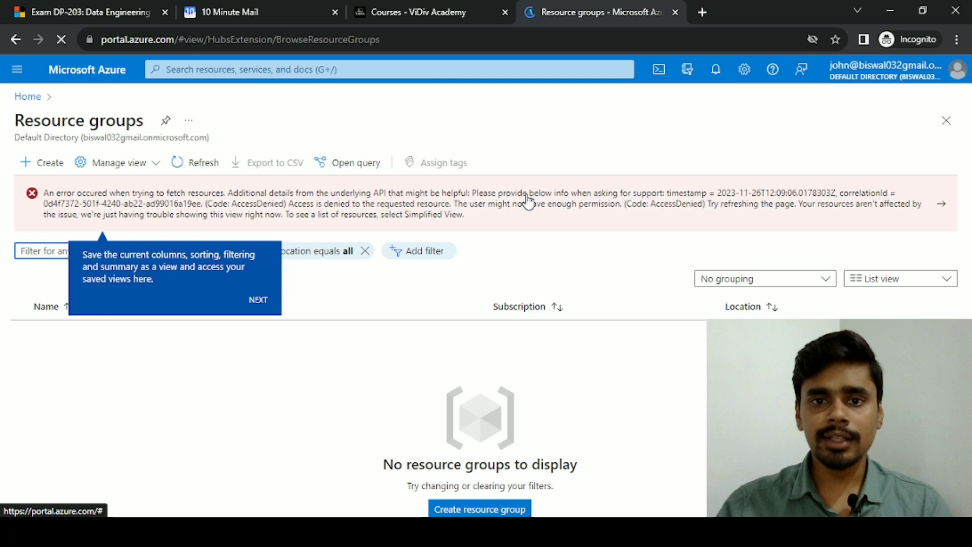
pyautogui.click(185, 164)
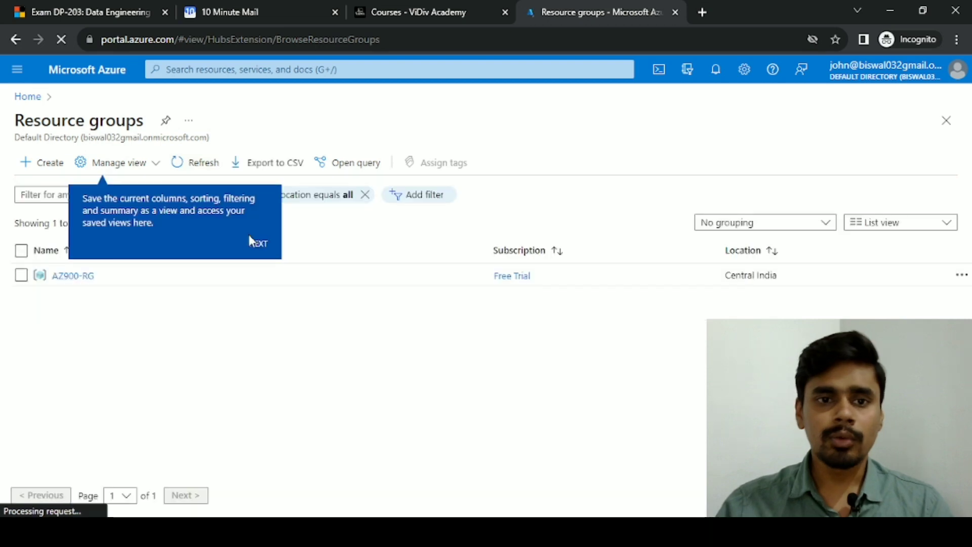
pyautogui.click(250, 238)
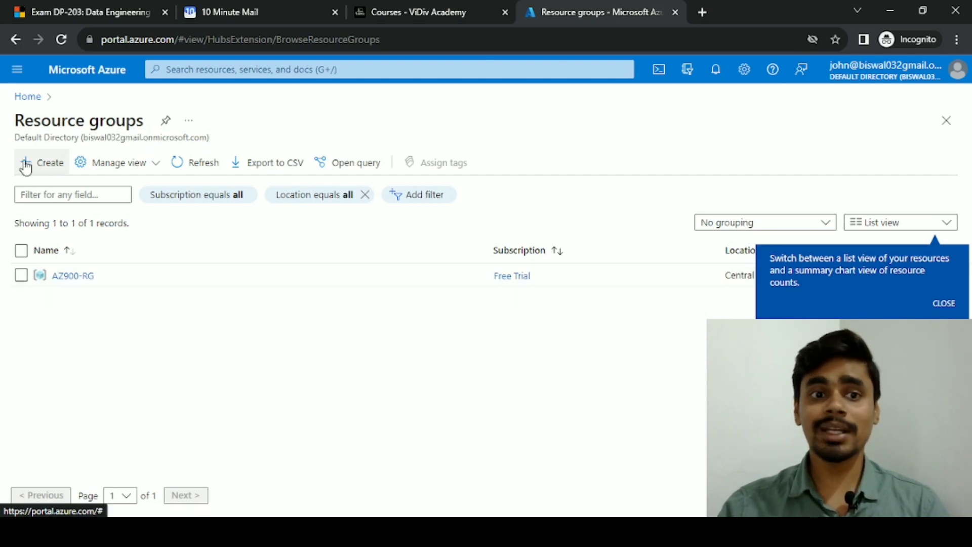
pyautogui.click(28, 96)
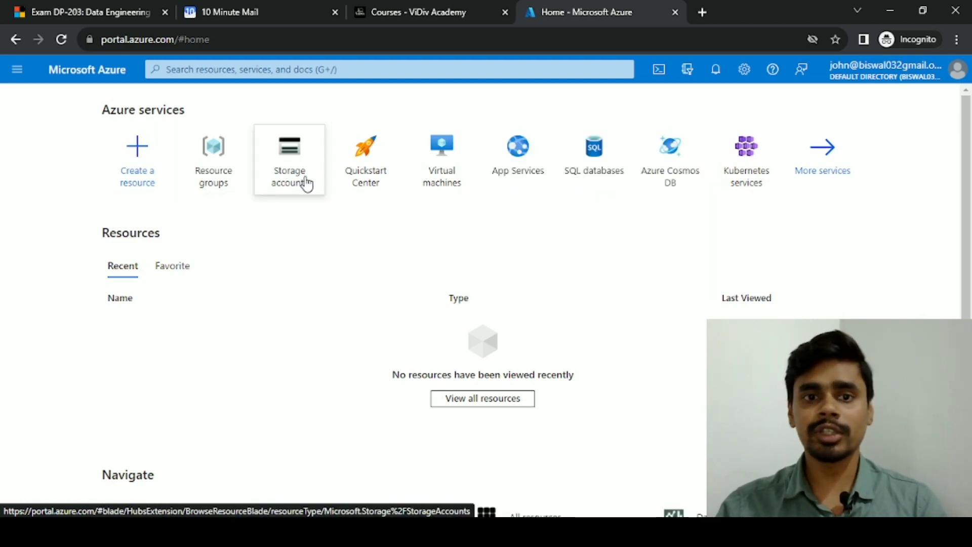
# Switch to the administrator's Chrome window from the taskbar previews
pyautogui.moveTo(306, 182)
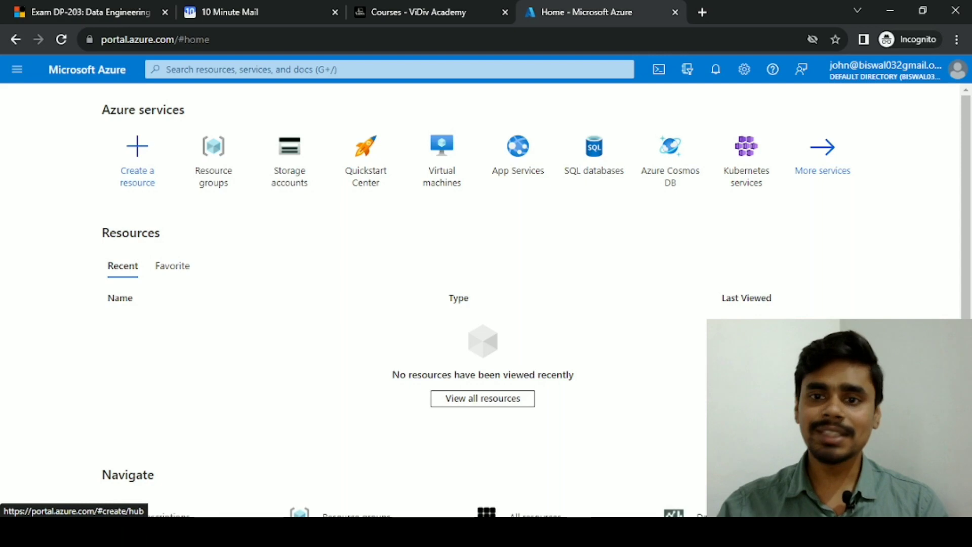
pyautogui.moveTo(434, 531)
pyautogui.click(282, 467)
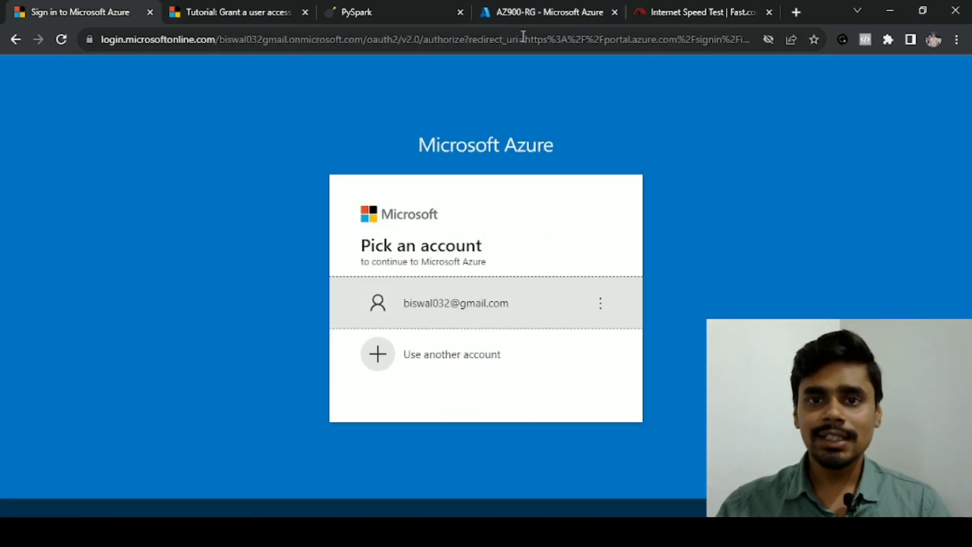
# Check AZ900-RG's access control role assignments, then return to the portal Home page
pyautogui.click(515, 16)
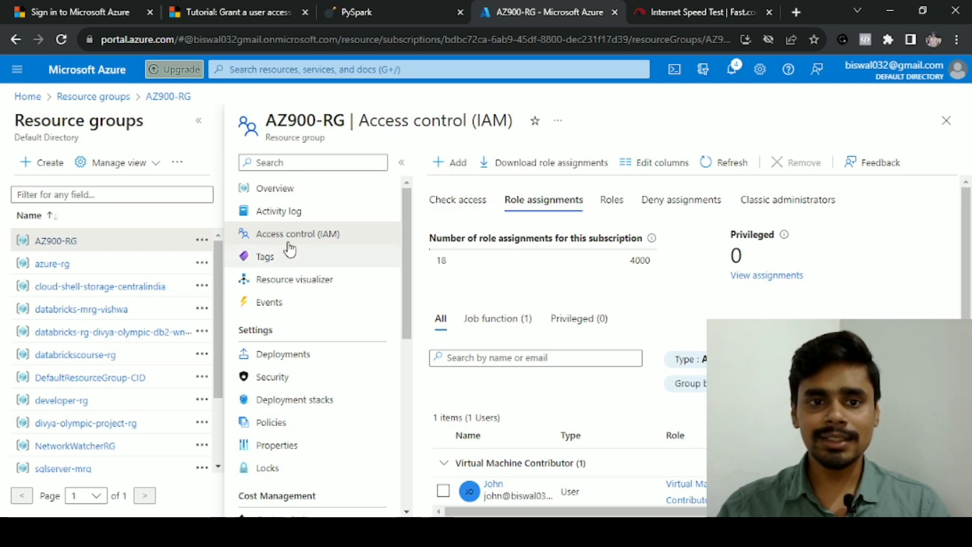
pyautogui.click(25, 99)
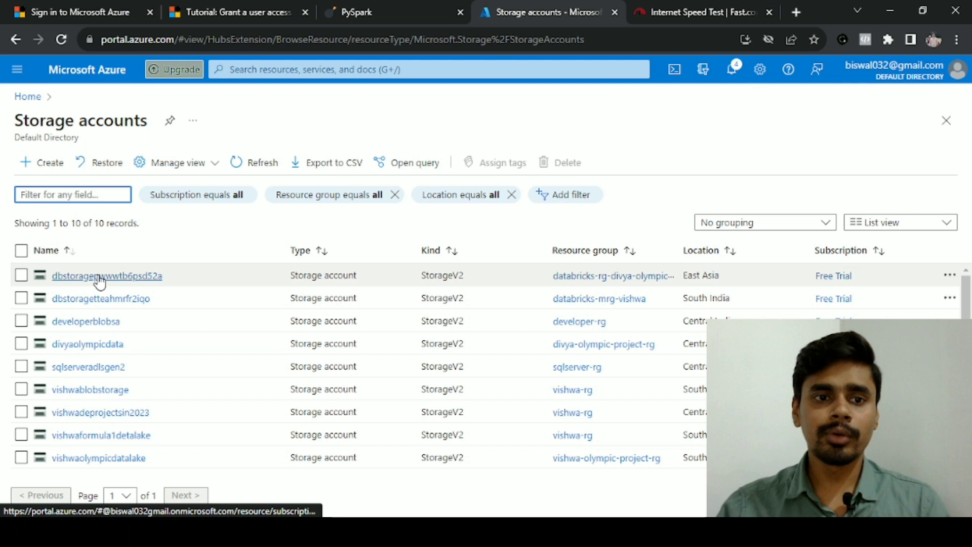
# Open the vishwadeprojectsin2023 storage account from the Storage accounts list
pyautogui.click(100, 412)
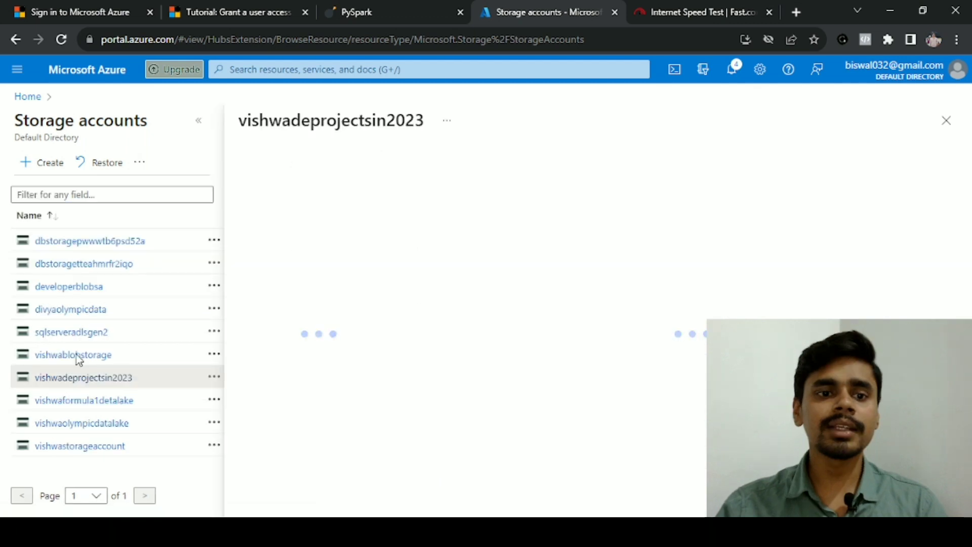